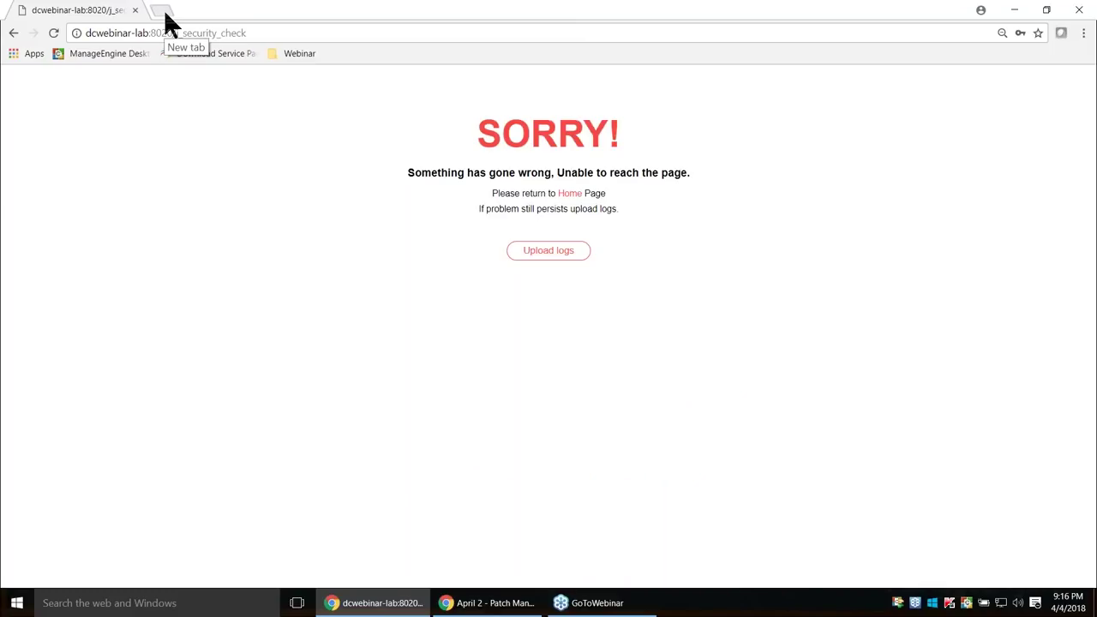
- Open dcwebinar-lab:8020 in a new browser tab and sign in with the username and account password
text(dc)
key(Return)
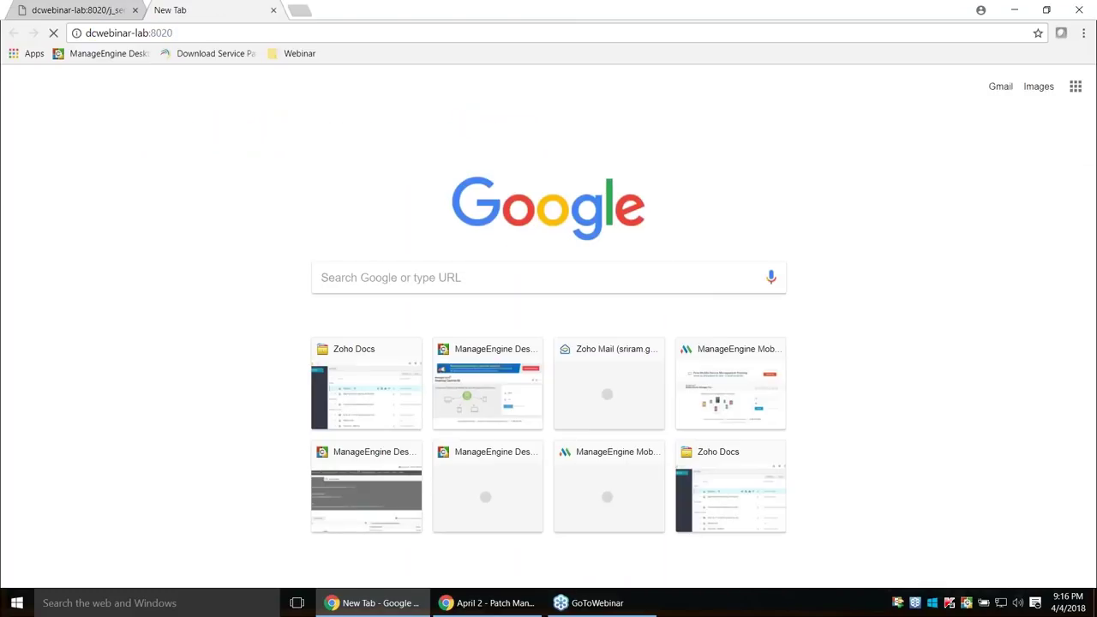
text(johnathan)
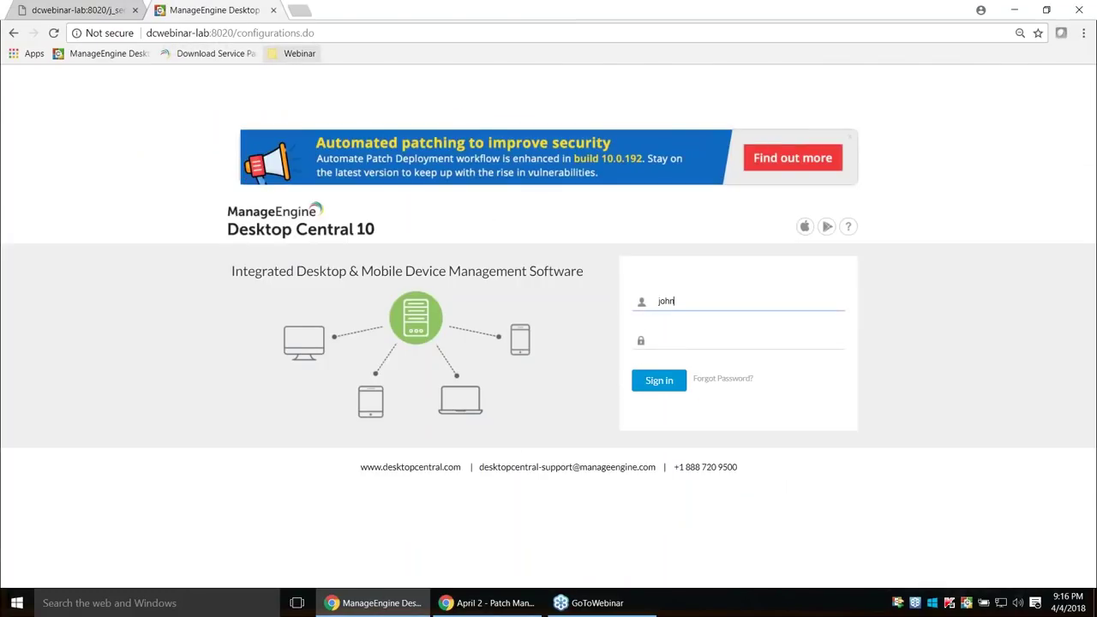
key(Tab)
text(****)
key(Return)
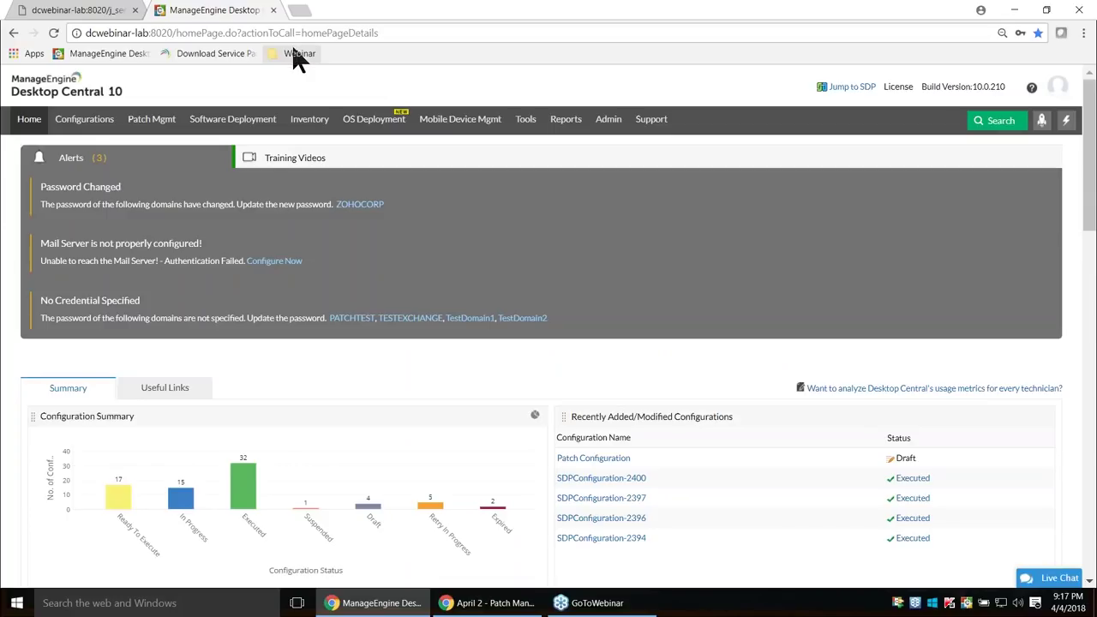
- Go to Proxy Settings in the administration patch settings and open the proxy configuration for editing
click(610, 120)
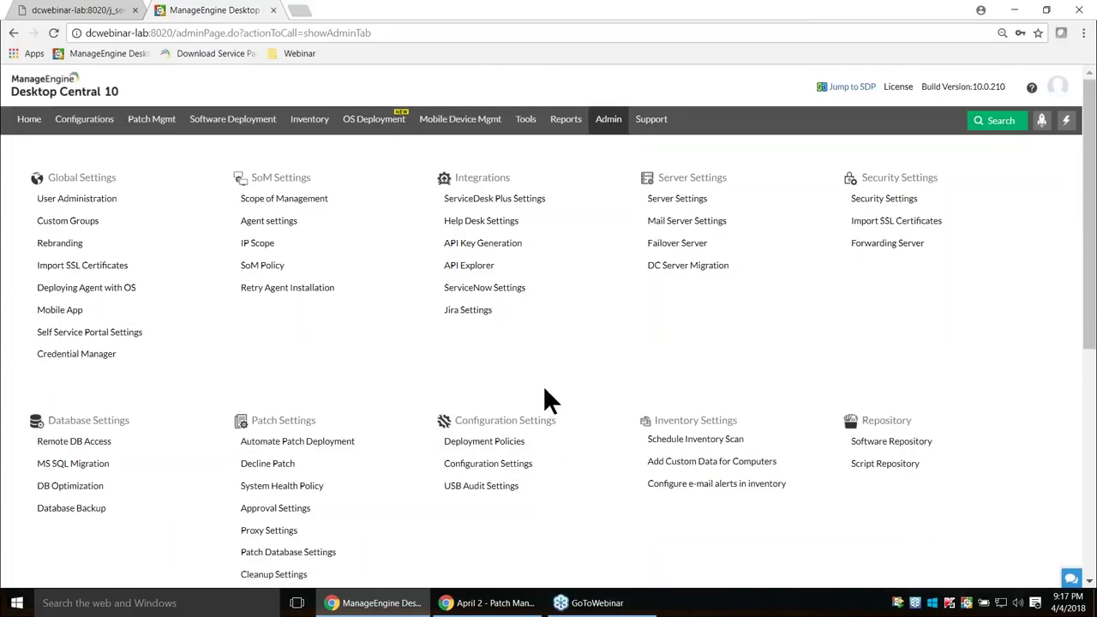
scroll(545, 391, down, 1)
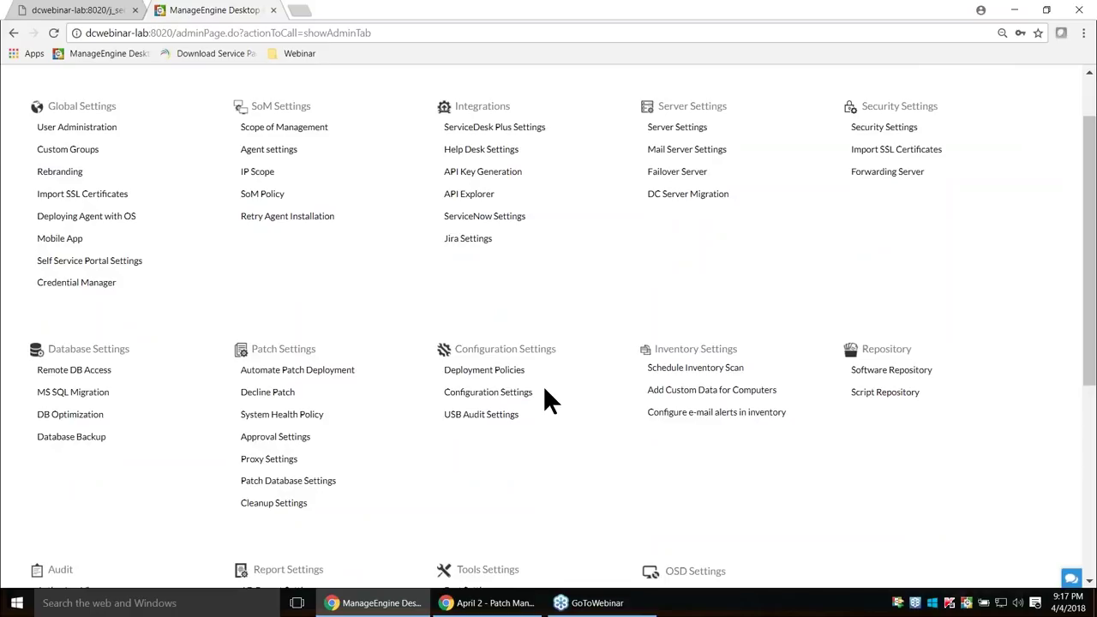
scroll(343, 369, down, 2)
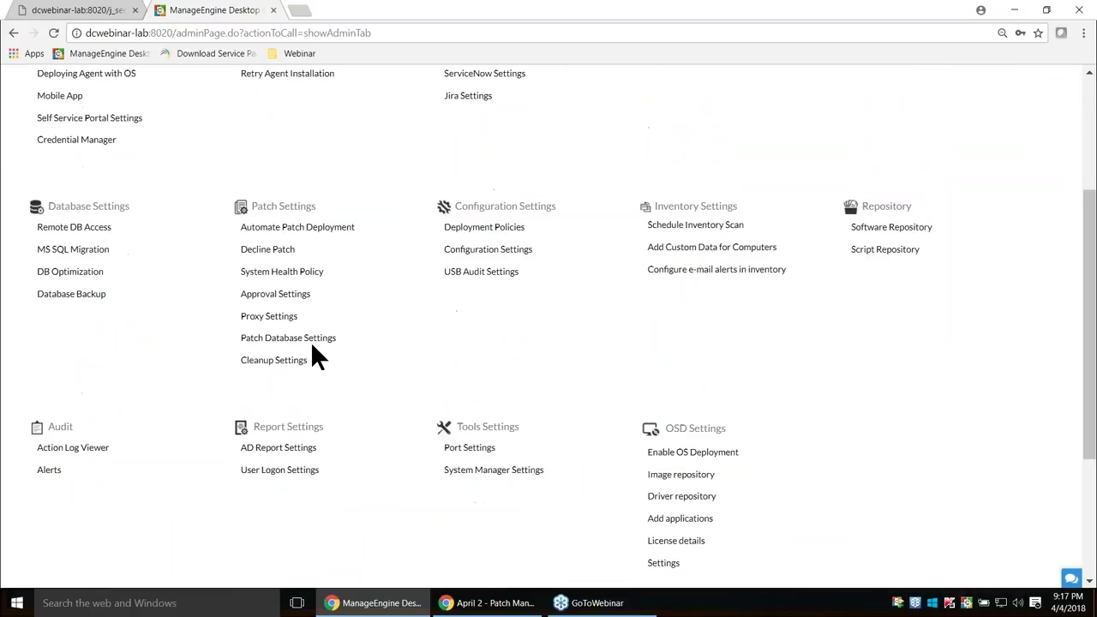
click(281, 317)
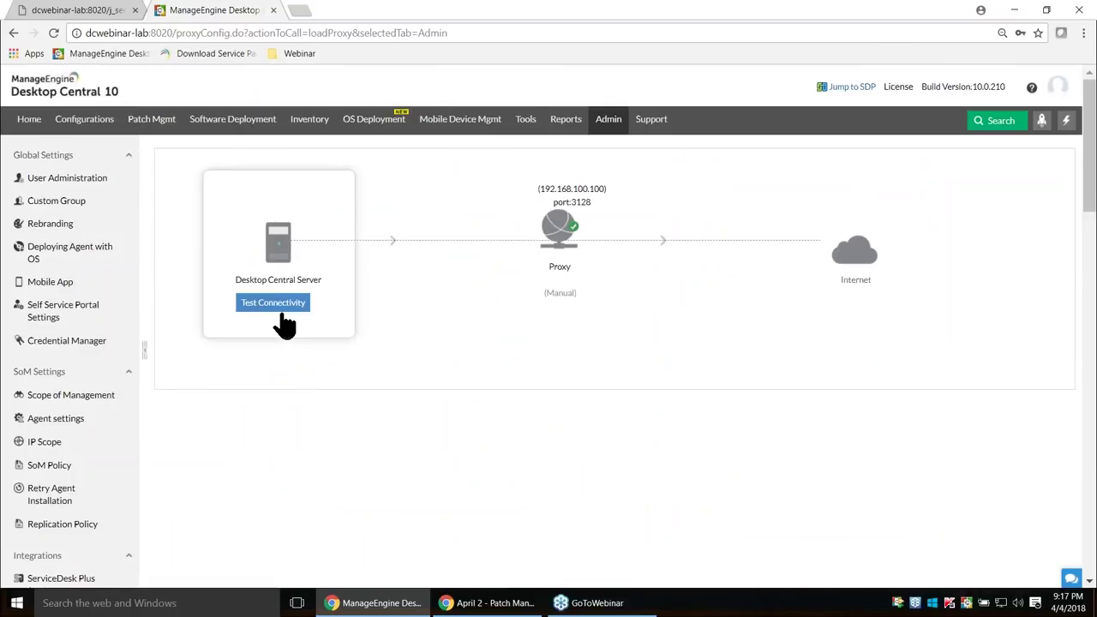
mouse_move(564, 281)
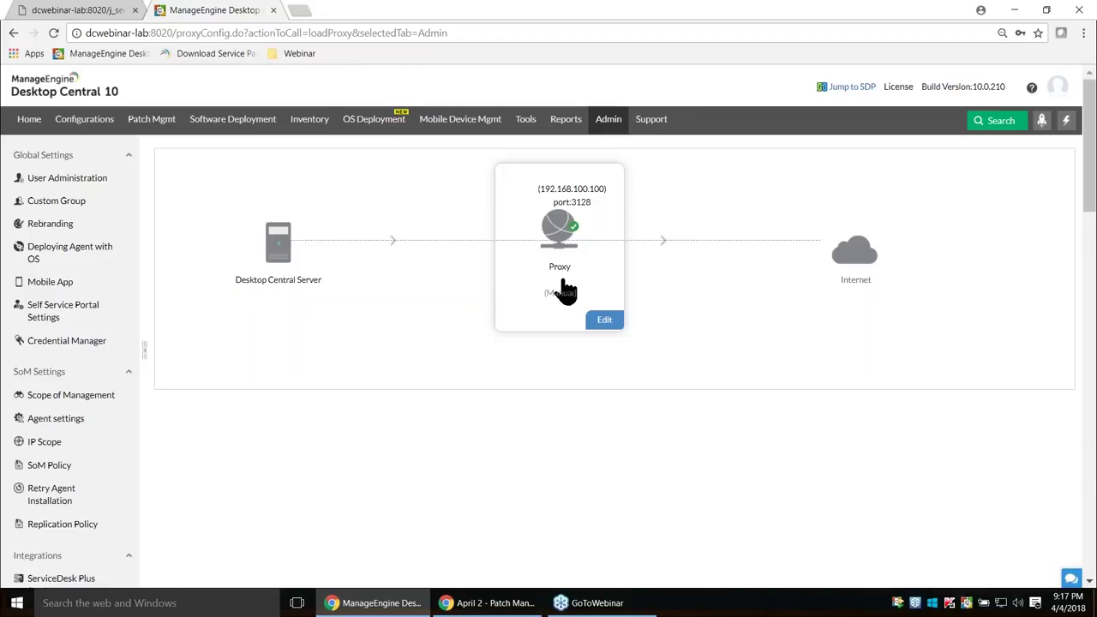
click(605, 319)
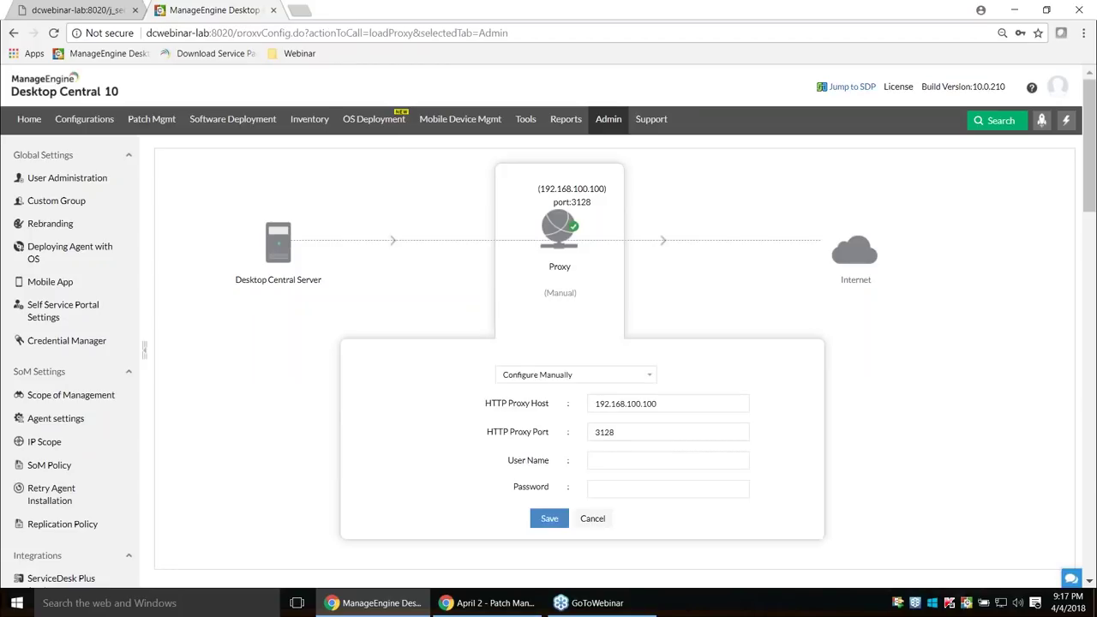
- Review the available proxy connection types, keeping Configure Manually as the selection
click(603, 374)
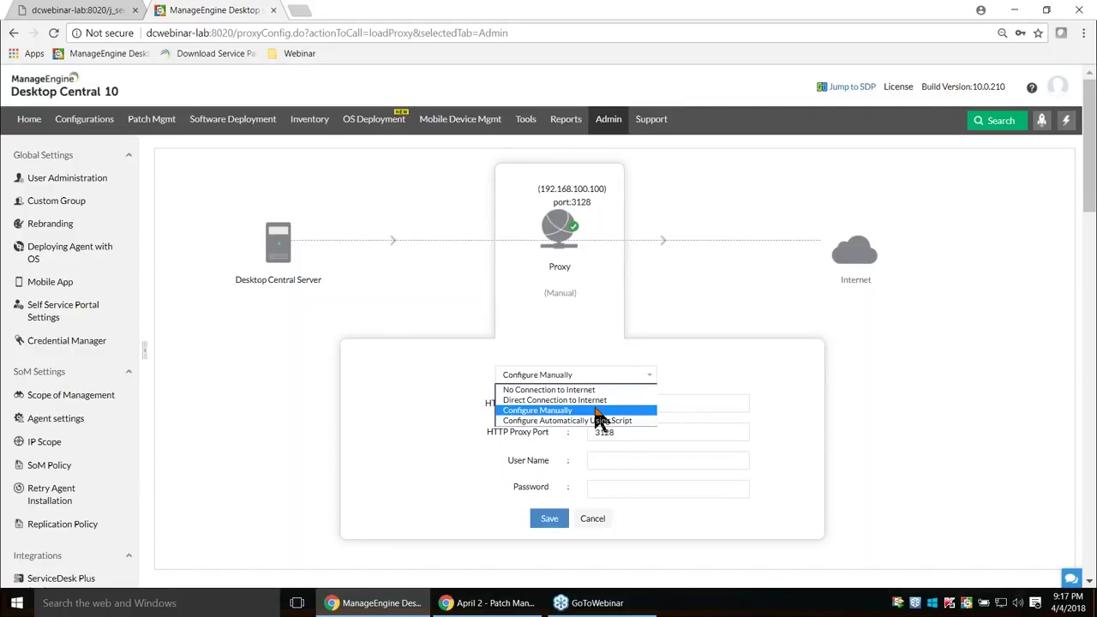
click(596, 410)
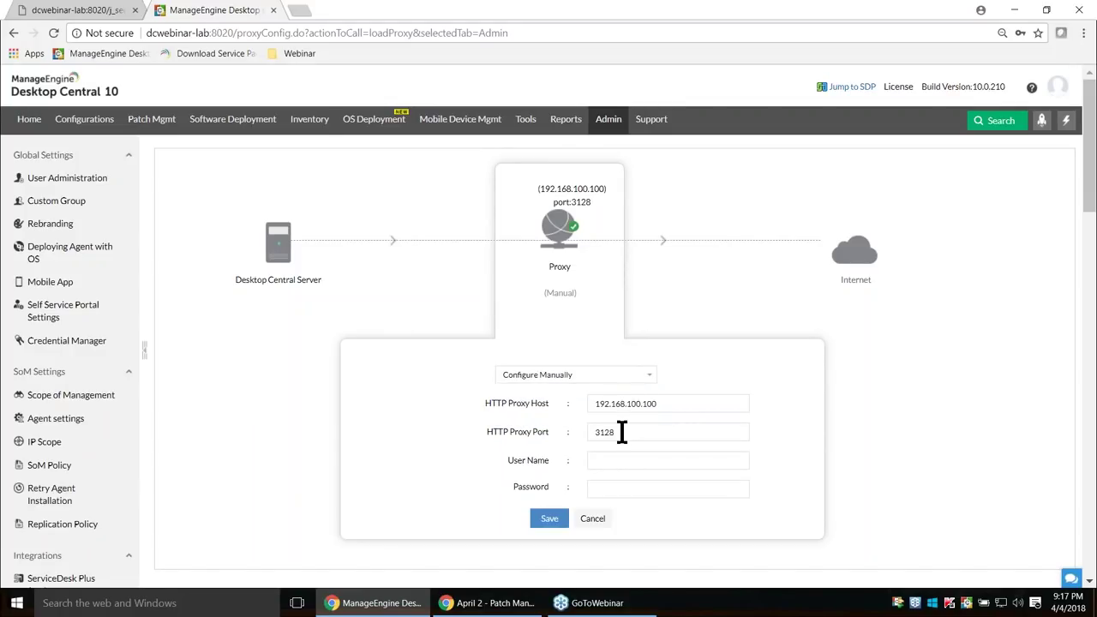
click(607, 380)
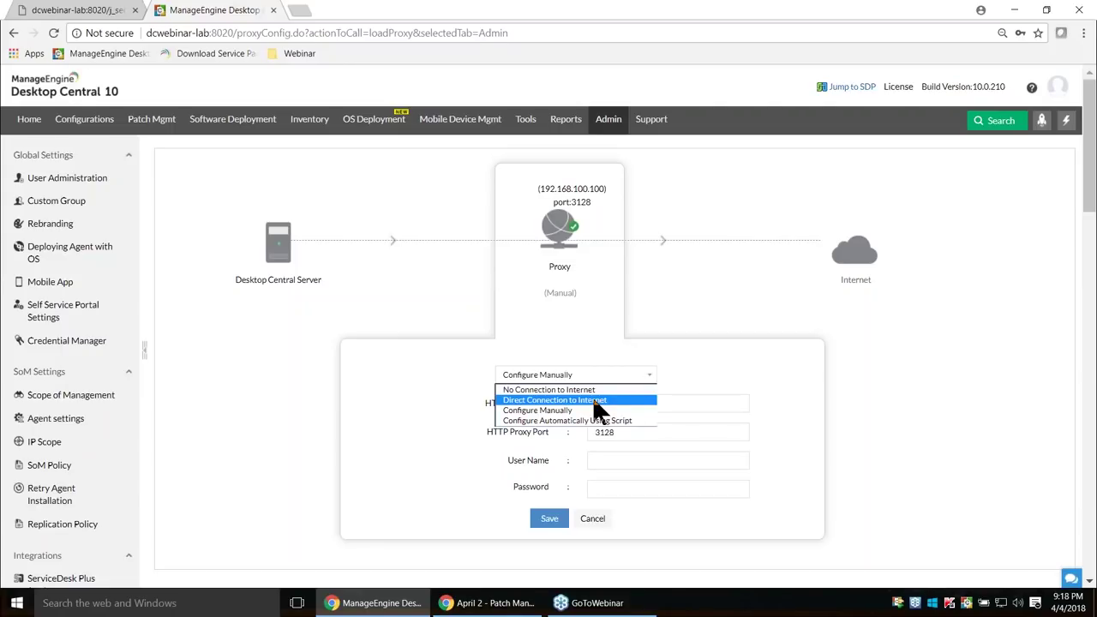
- Open Patch Database Settings from the administration page and enable the schedule for patch database updates
click(611, 126)
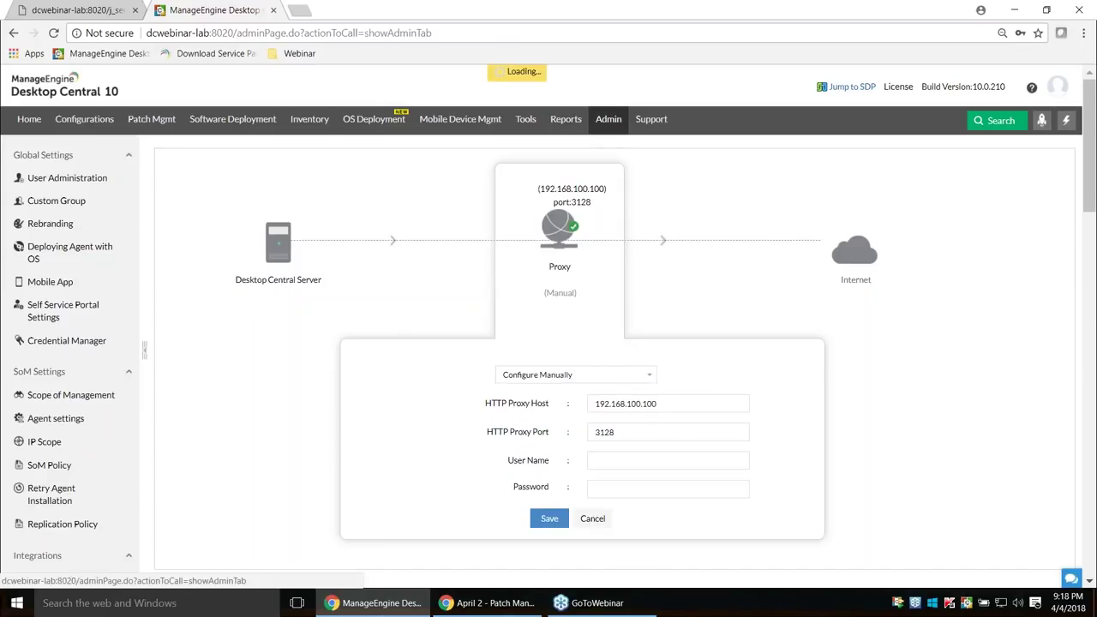
scroll(317, 454, down, 1)
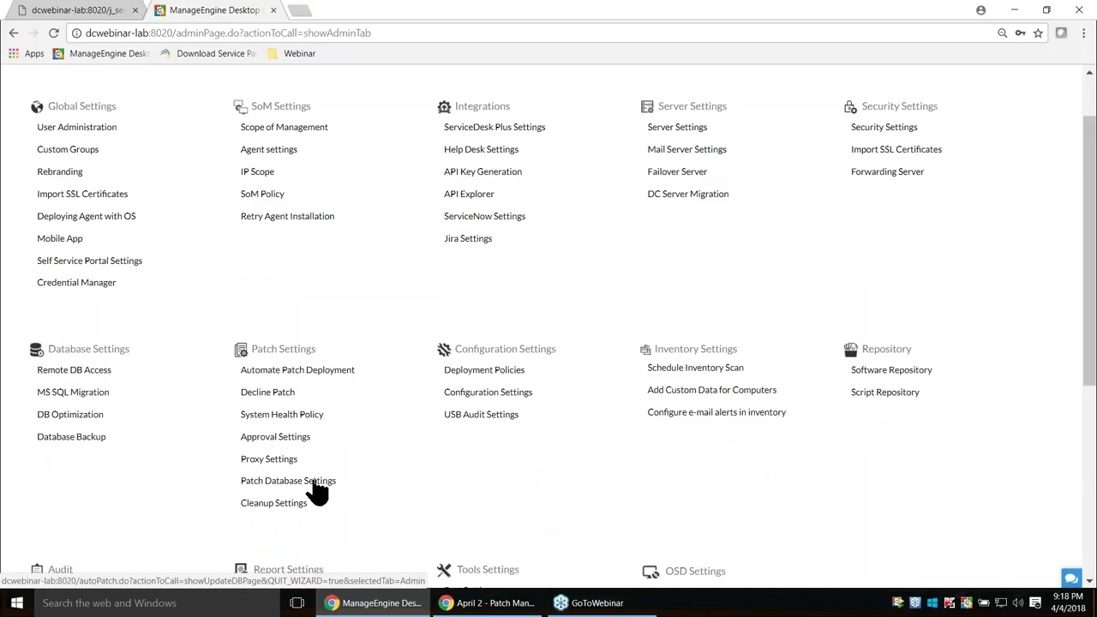
click(317, 484)
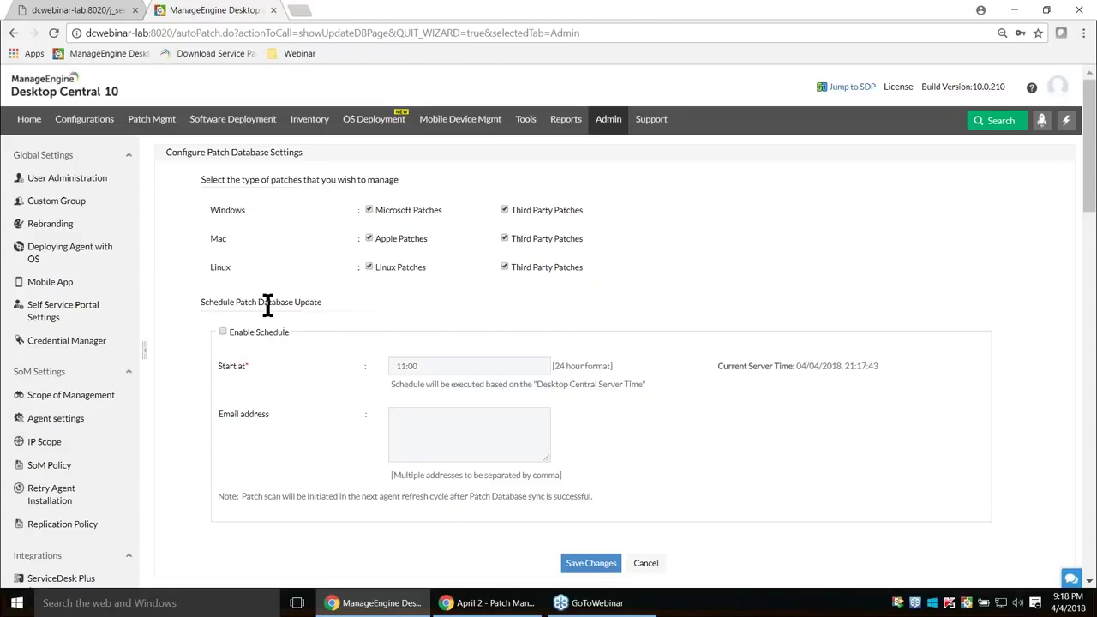
click(223, 333)
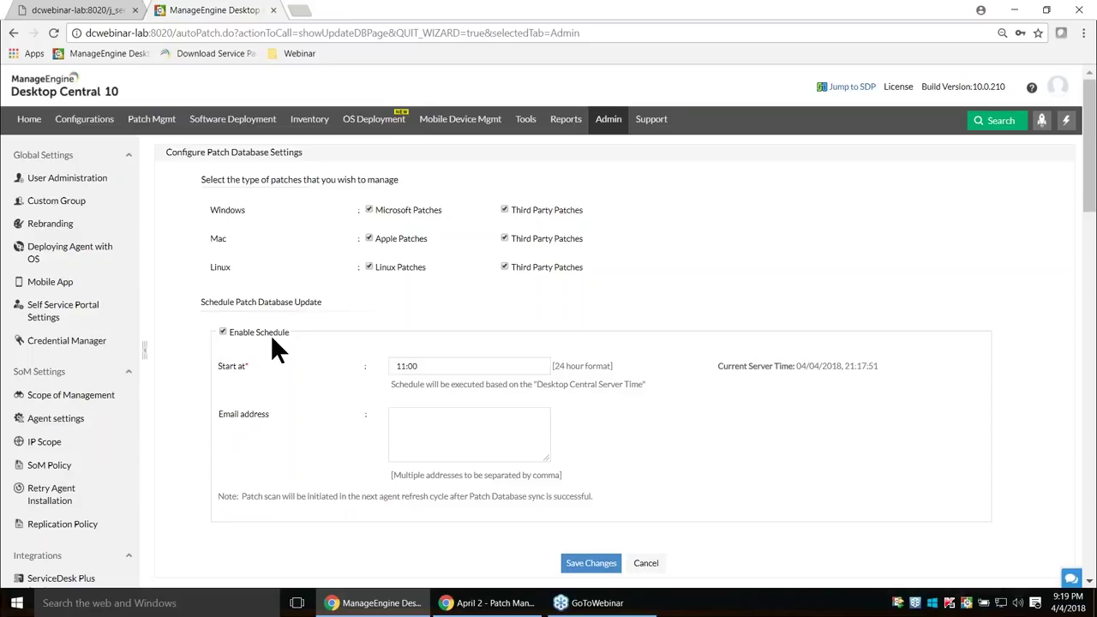
- Highlight the start time of the patch database update schedule to inspect it without changing it
click(428, 366)
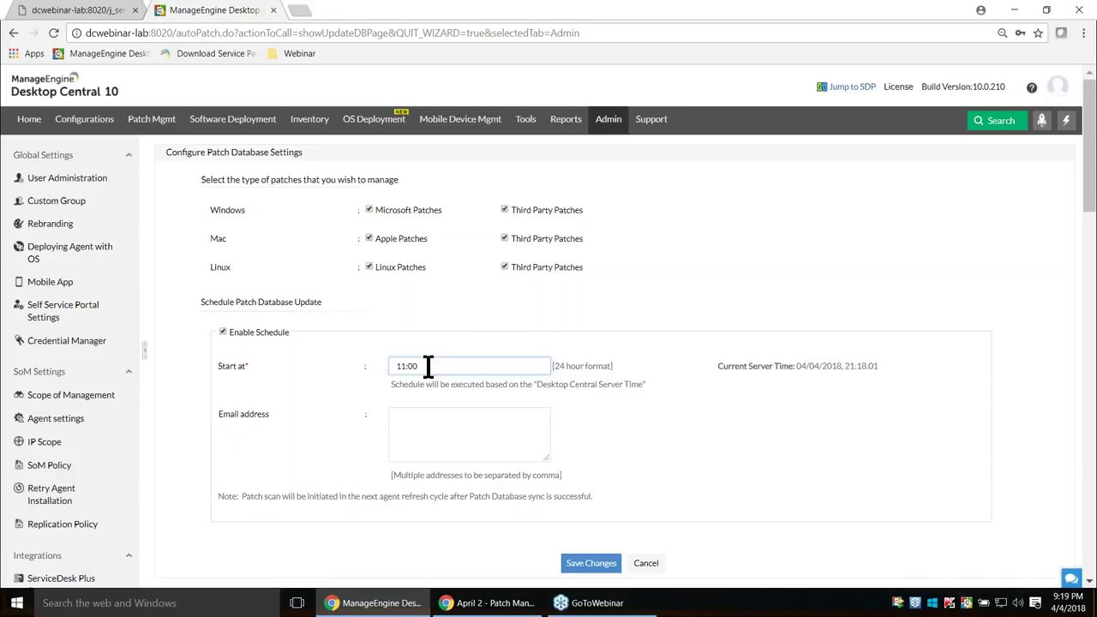
key(shift+Left)
key(shift+Left)
key(shift+Left)
key(shift+Left)
key(shift+Left)
click(691, 445)
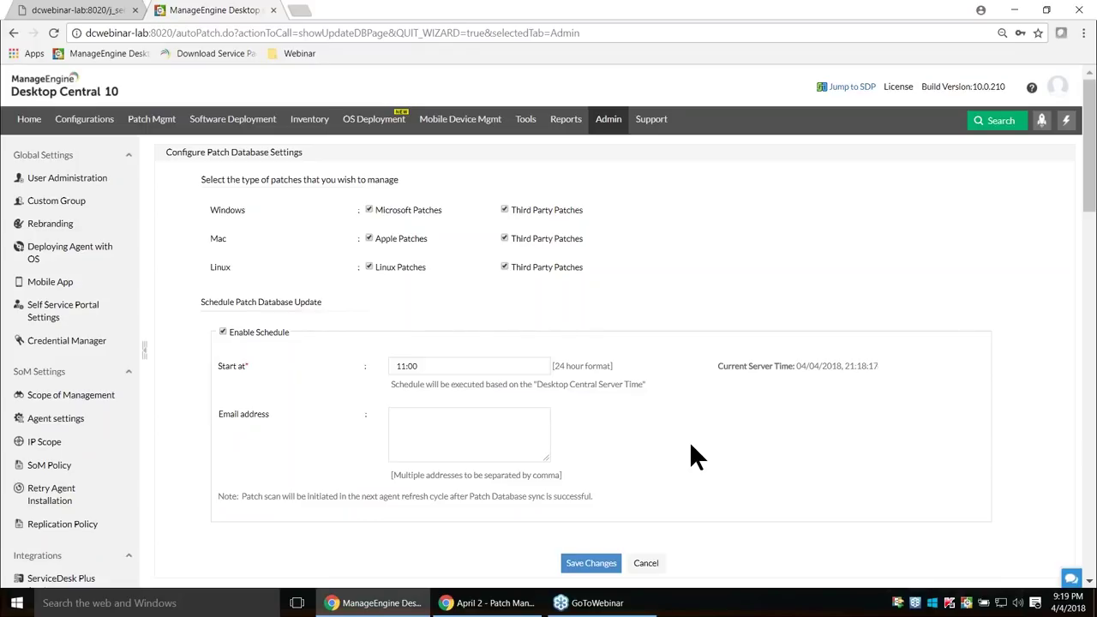
- Examine the patch management overview, from the patch status and system health summaries down to the quick links
click(173, 128)
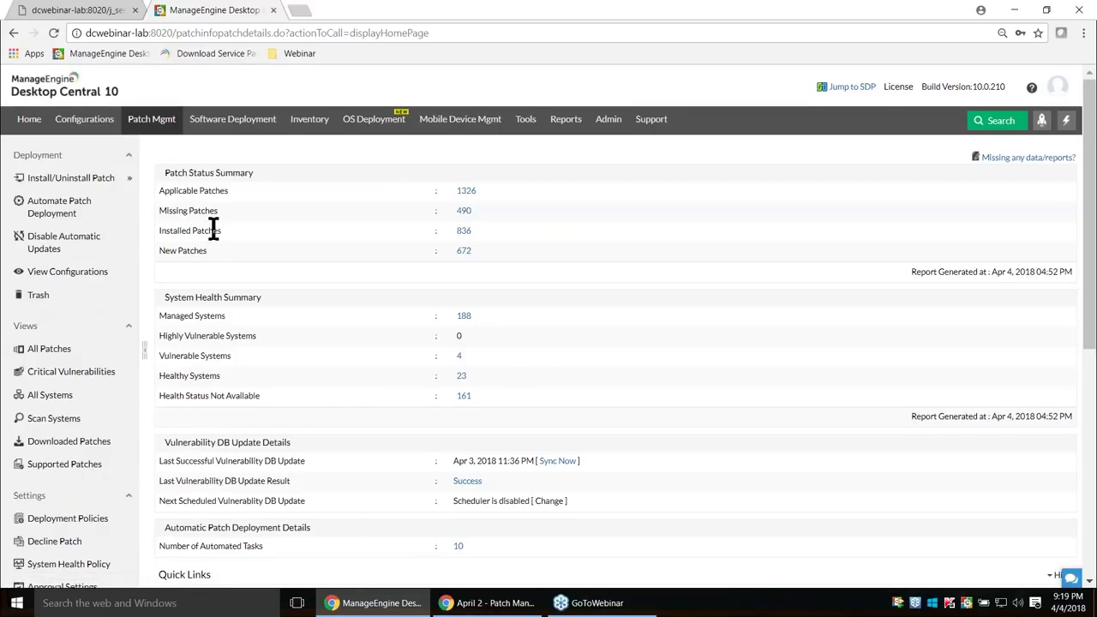
scroll(214, 230, down, 5)
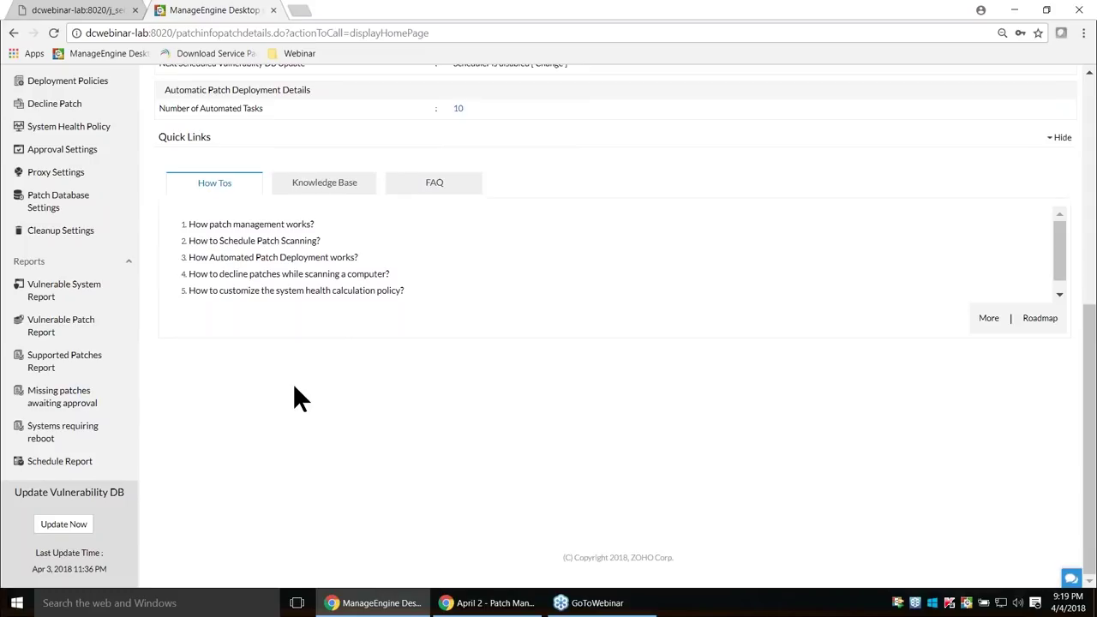
scroll(295, 382, up, 4)
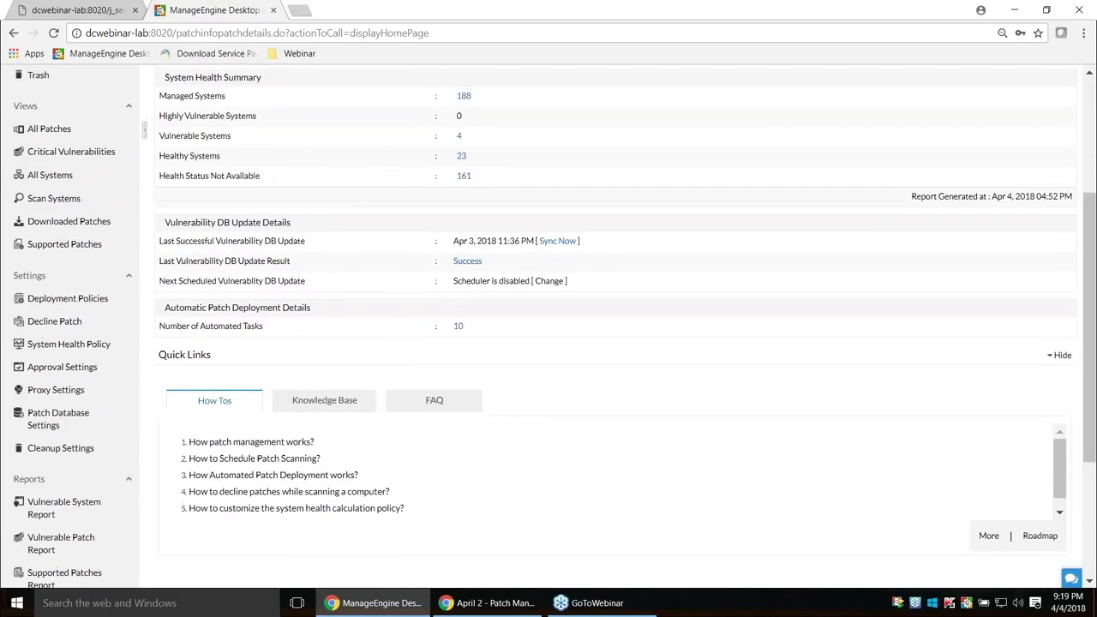
scroll(618, 343, up, 1)
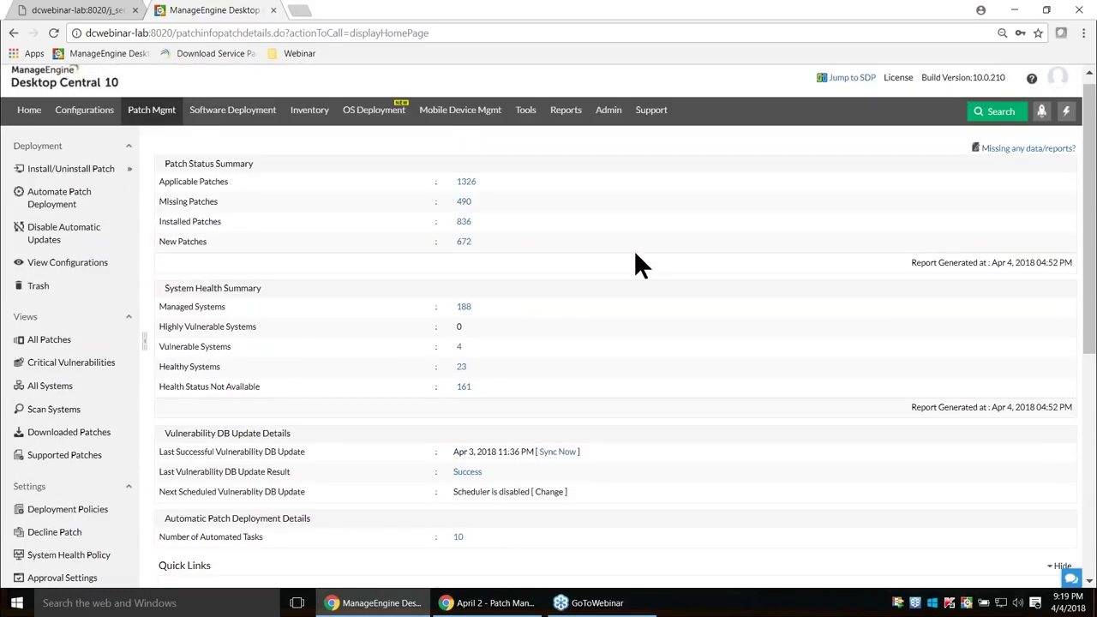
- Open the Computers list in Scope of Management and start adding computers
click(619, 112)
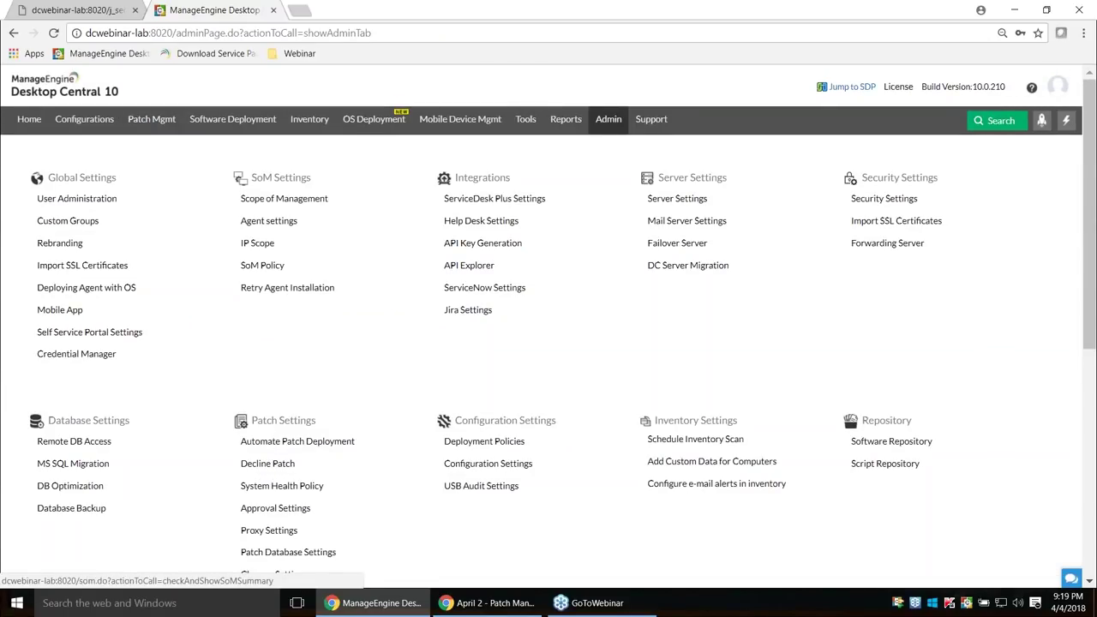
click(307, 201)
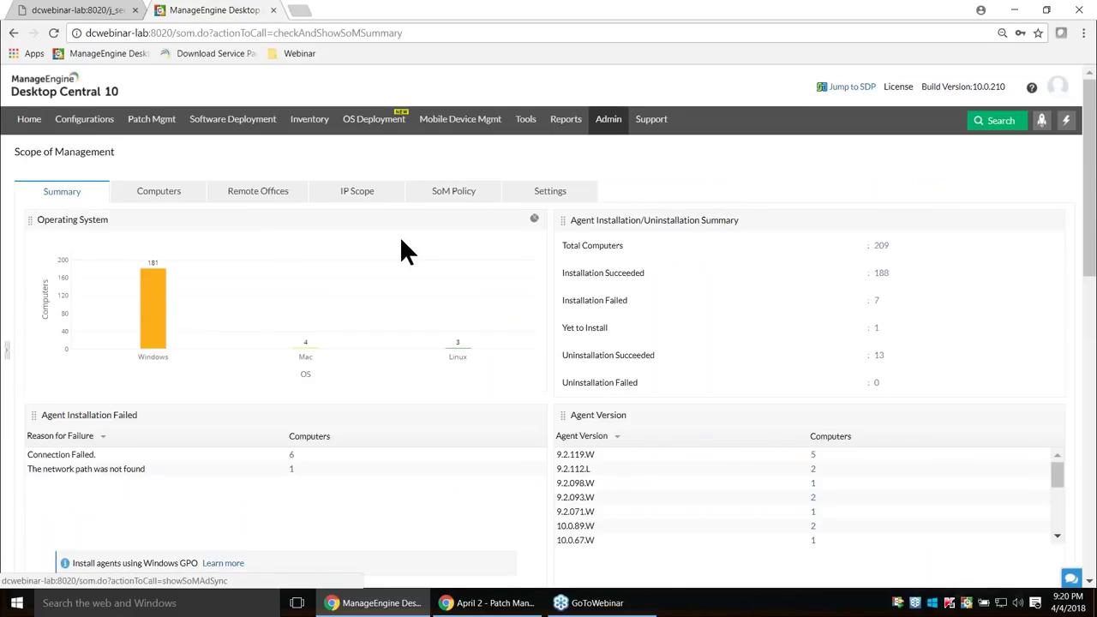
click(161, 199)
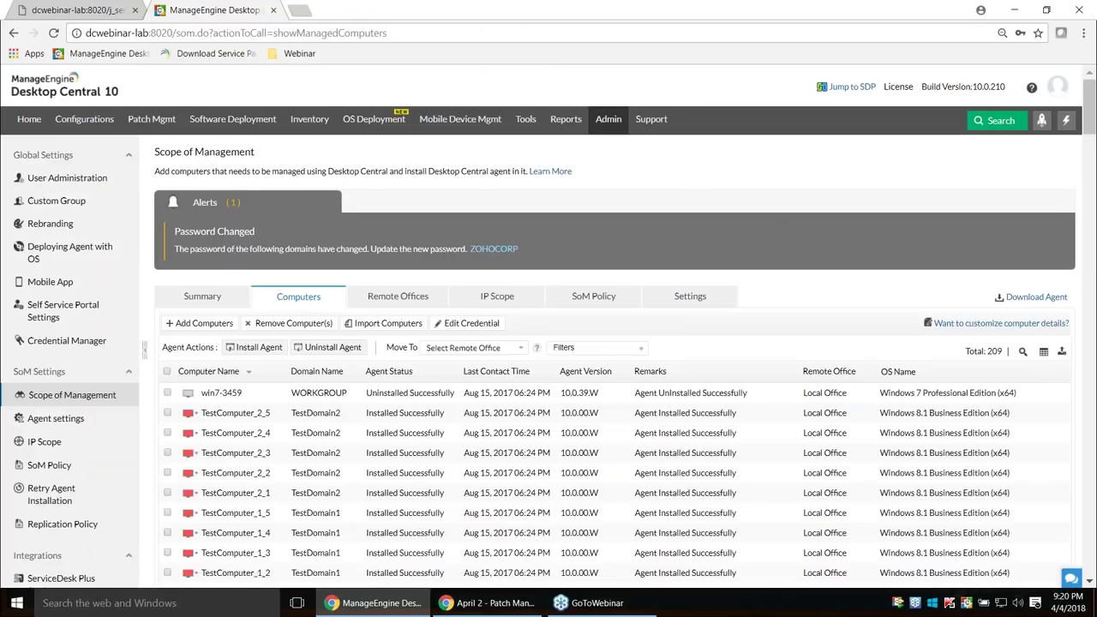
click(222, 327)
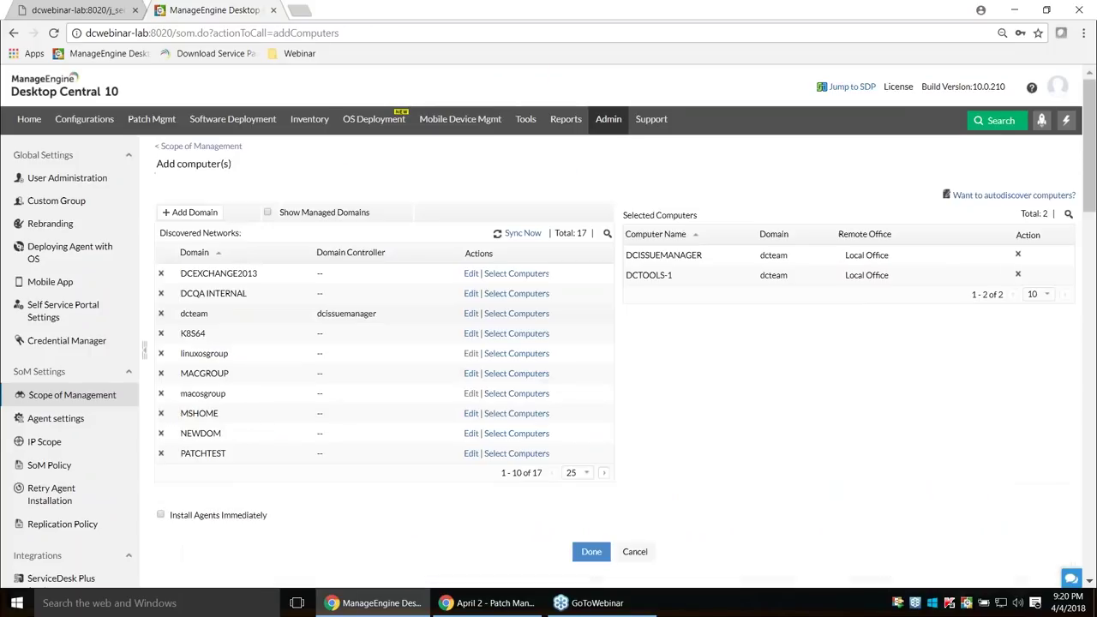
- View the Add Domain form and the computer selection for the dcteam domain, closing both without changes
click(204, 216)
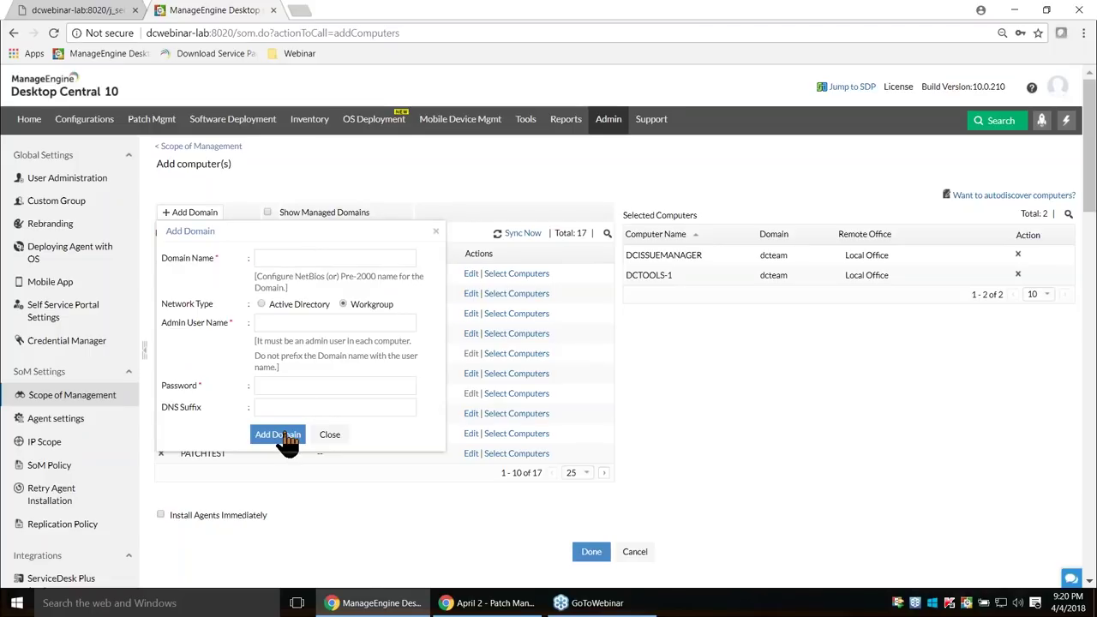
click(436, 233)
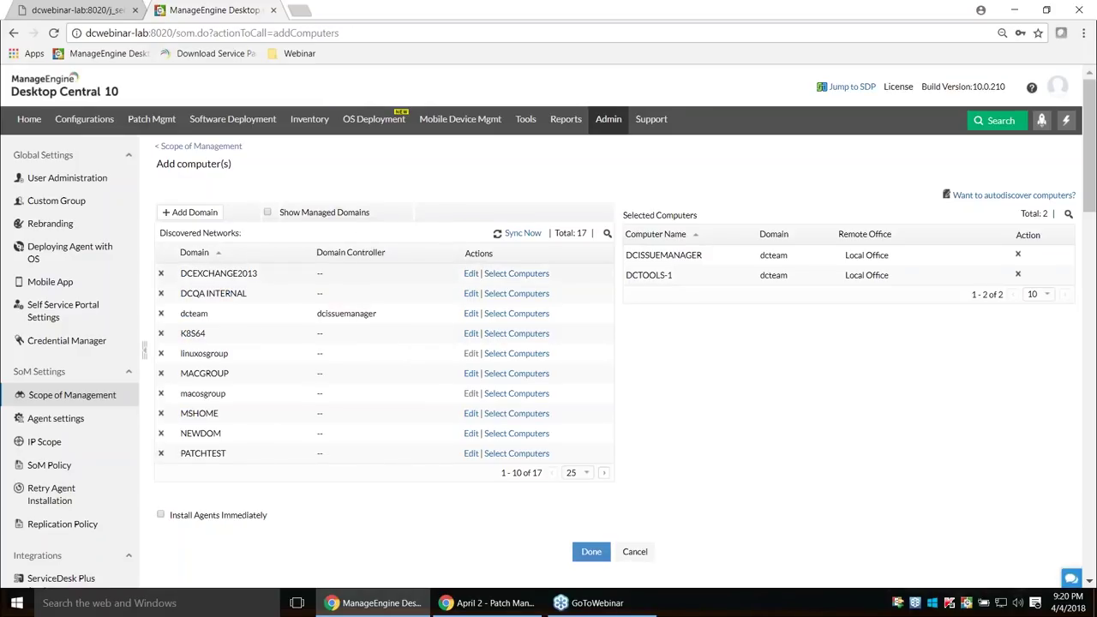
click(520, 316)
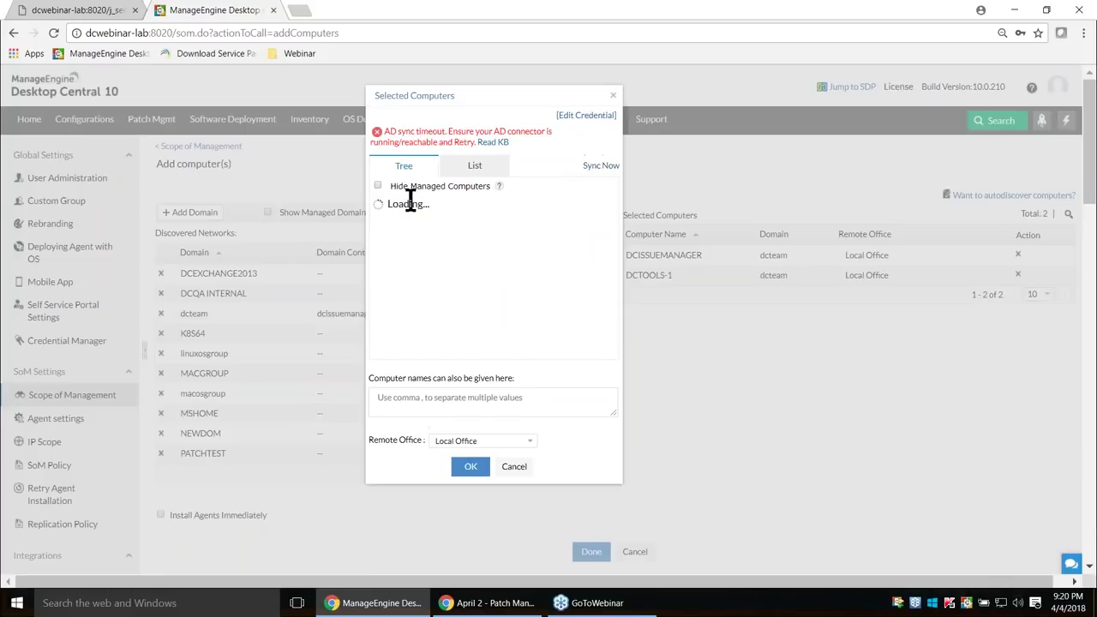
click(516, 468)
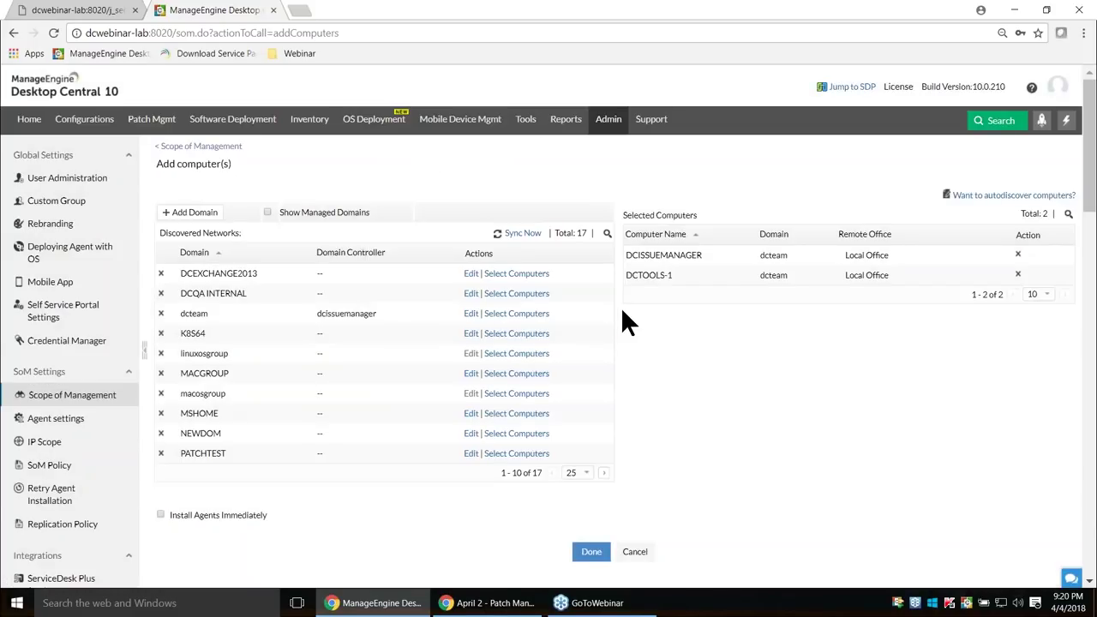
- Highlight the selected computers and enable Install Agents Immediately for them
drag(624, 229, 674, 274)
click(730, 306)
scroll(733, 317, down, 1)
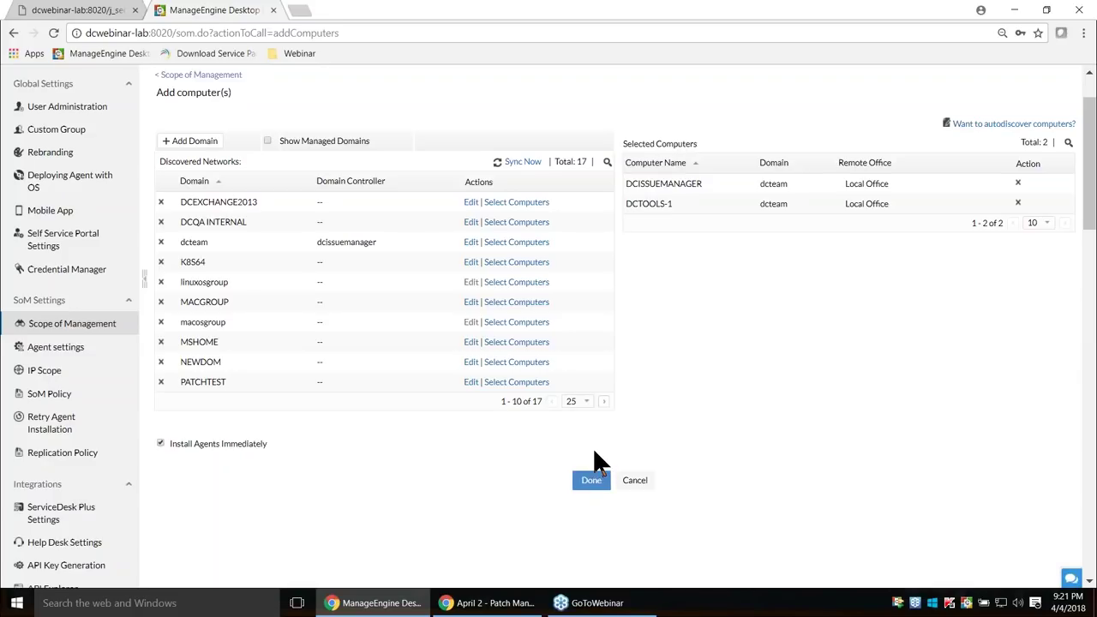
- Open the agent settings and review the general, security and post-installation options
click(93, 352)
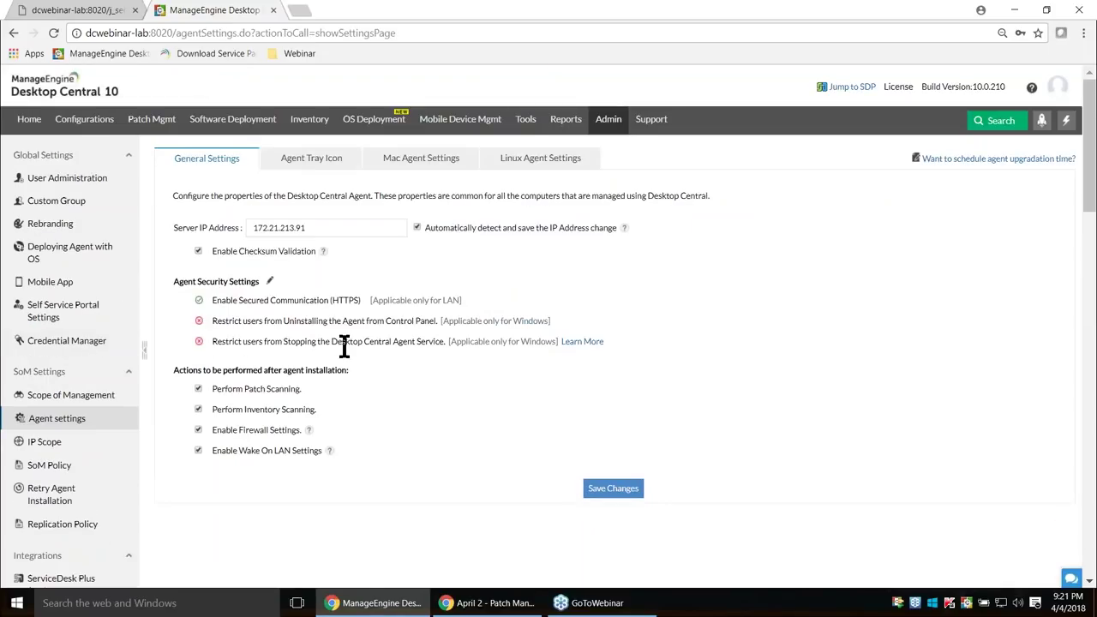
scroll(344, 345, down, 1)
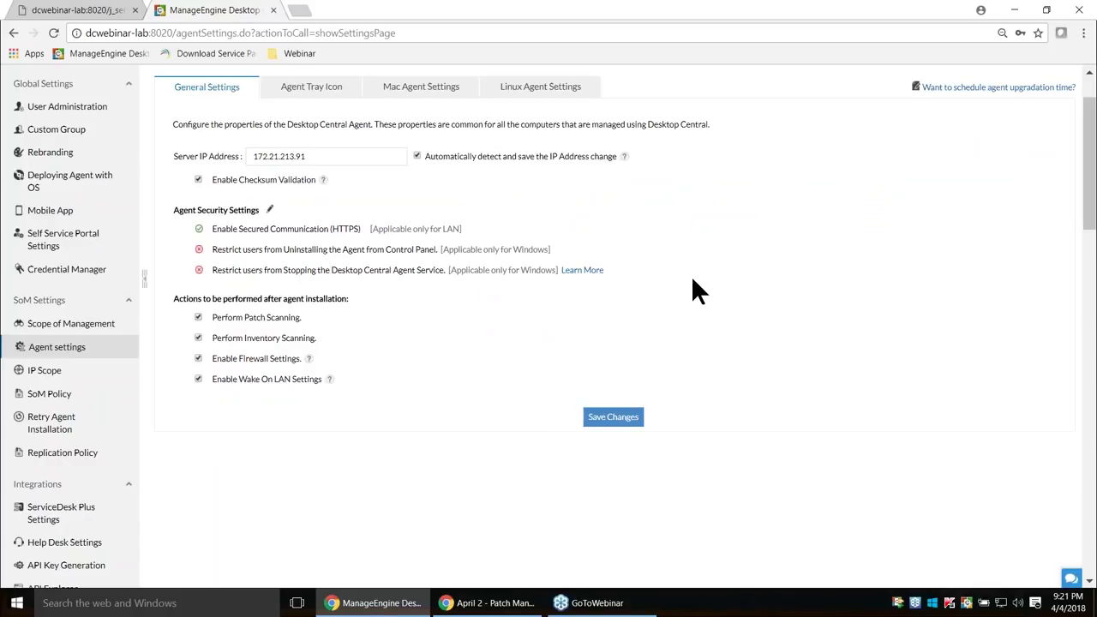
scroll(697, 300, up, 1)
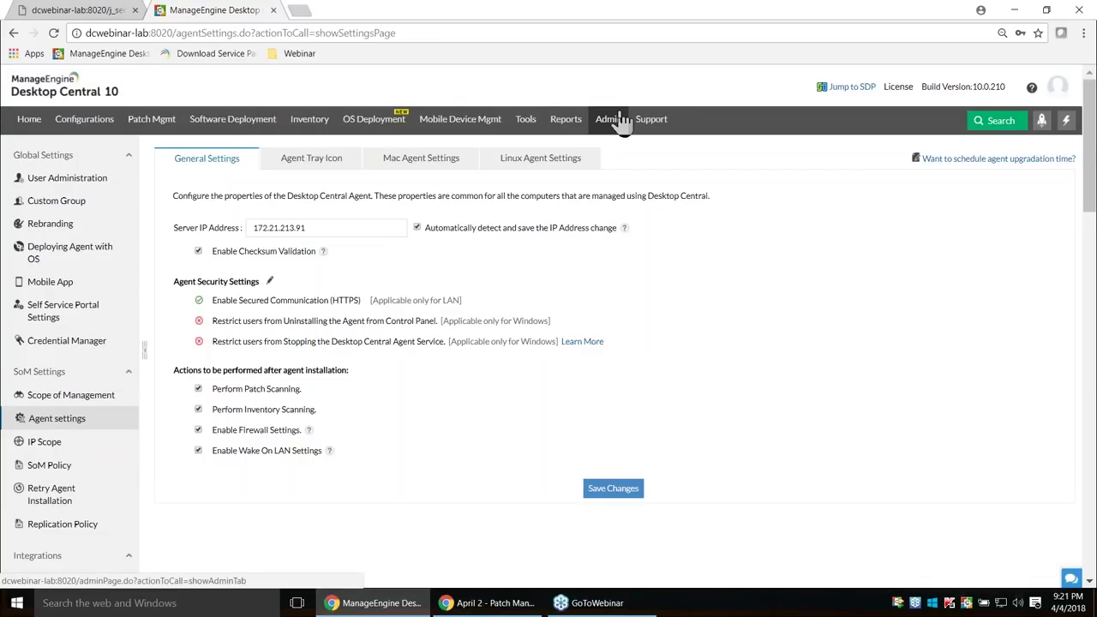
- Open the Scan Systems view in patch management and select the first two computers in the scan list
click(154, 134)
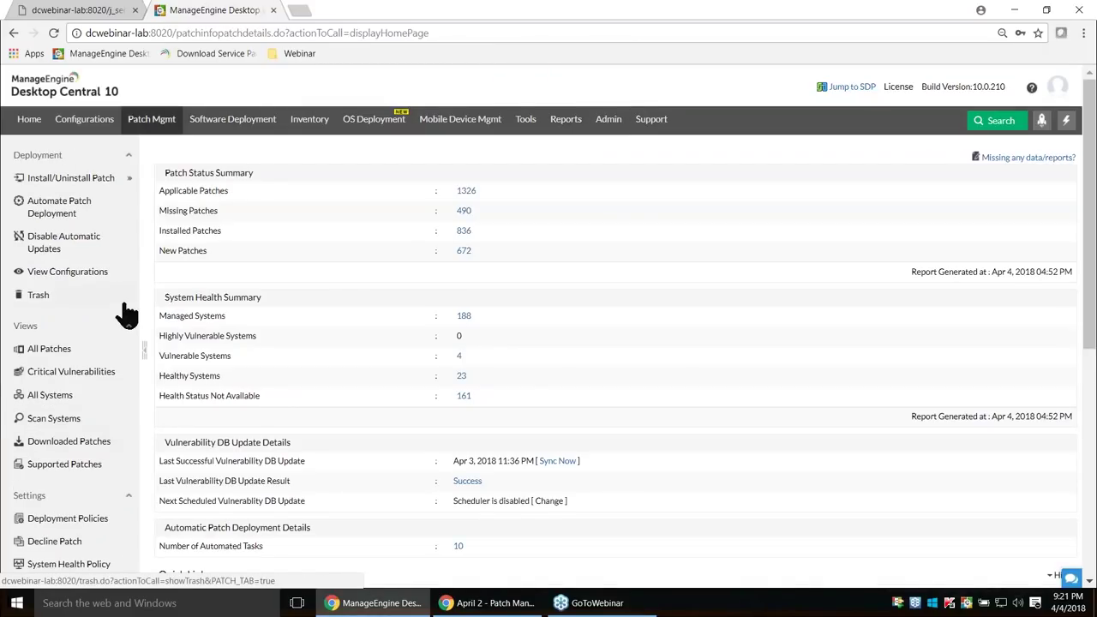
scroll(127, 314, down, 3)
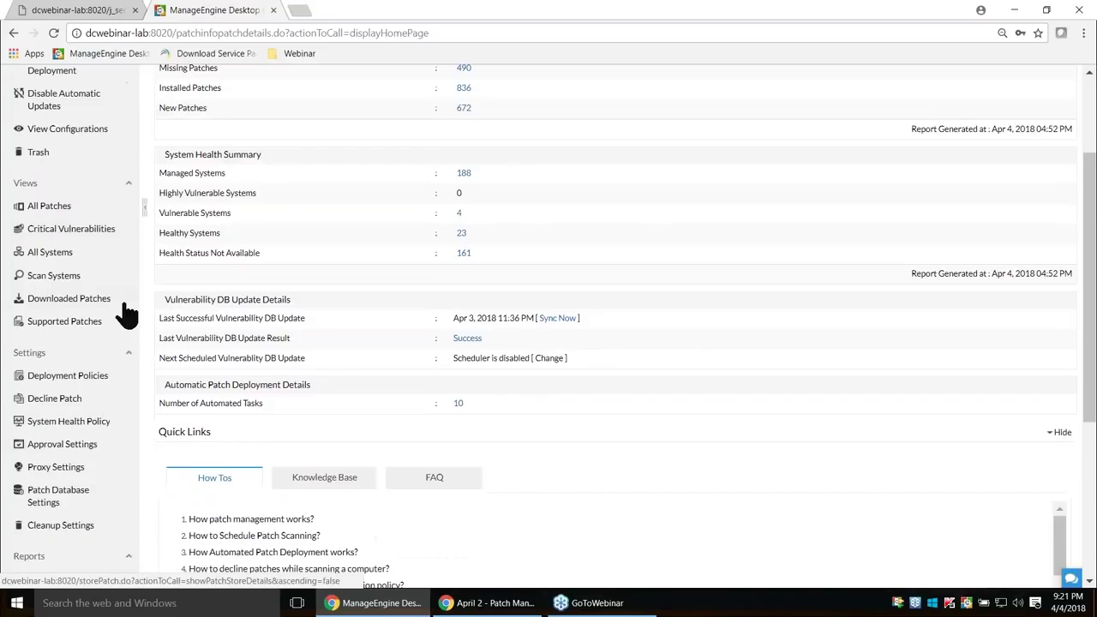
click(60, 280)
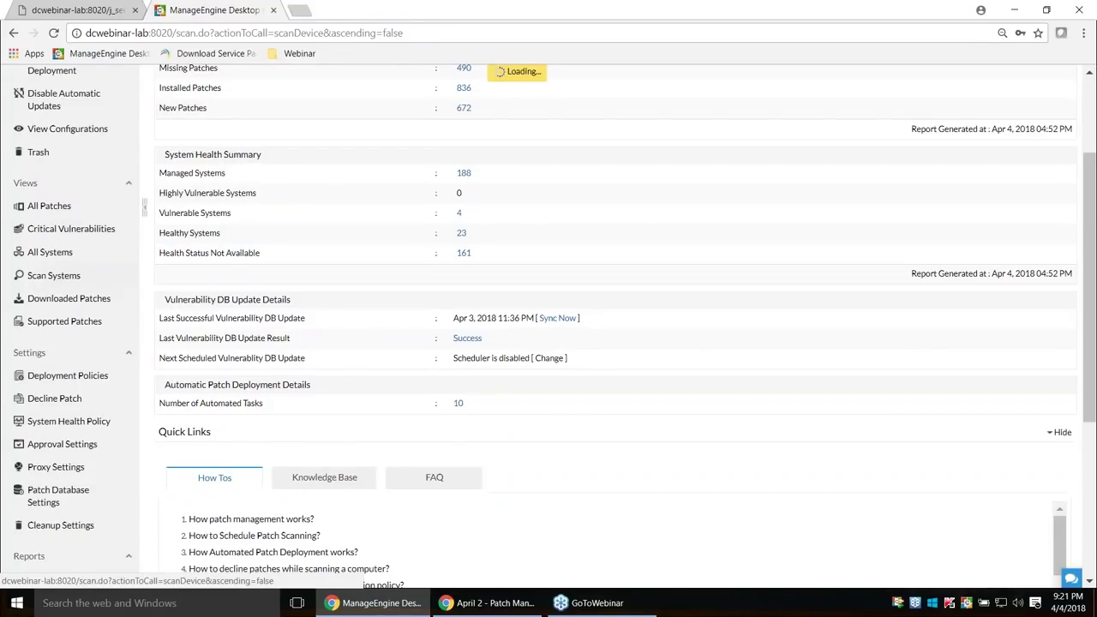
scroll(430, 310, down, 2)
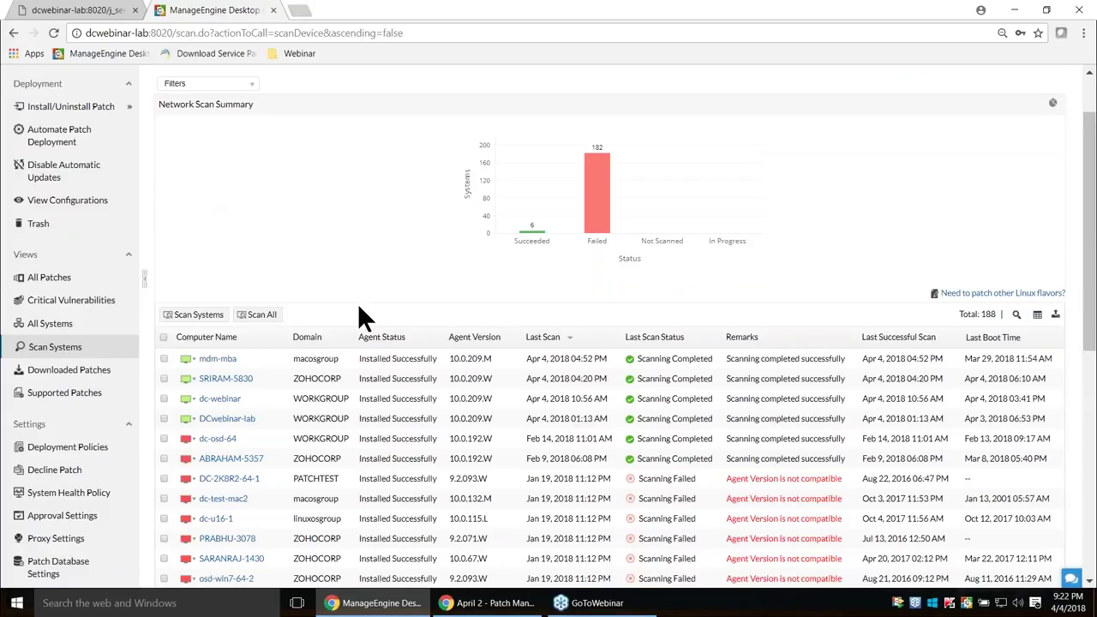
scroll(360, 317, down, 2)
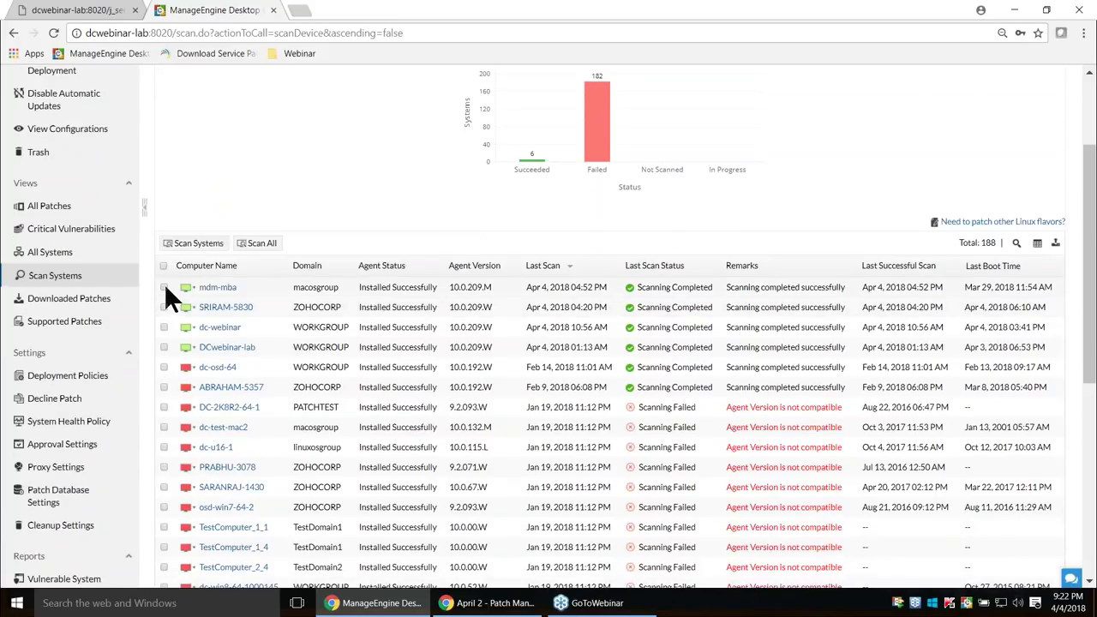
click(163, 287)
click(163, 306)
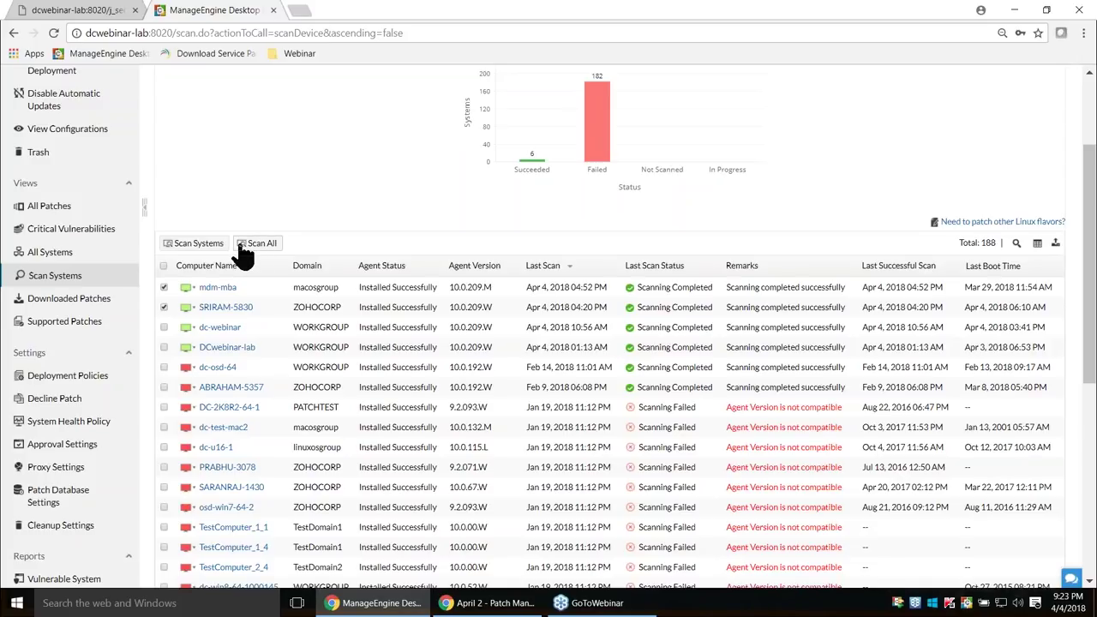
- Open the All Patches view and look through the missing, installed and applicable patch lists
click(76, 207)
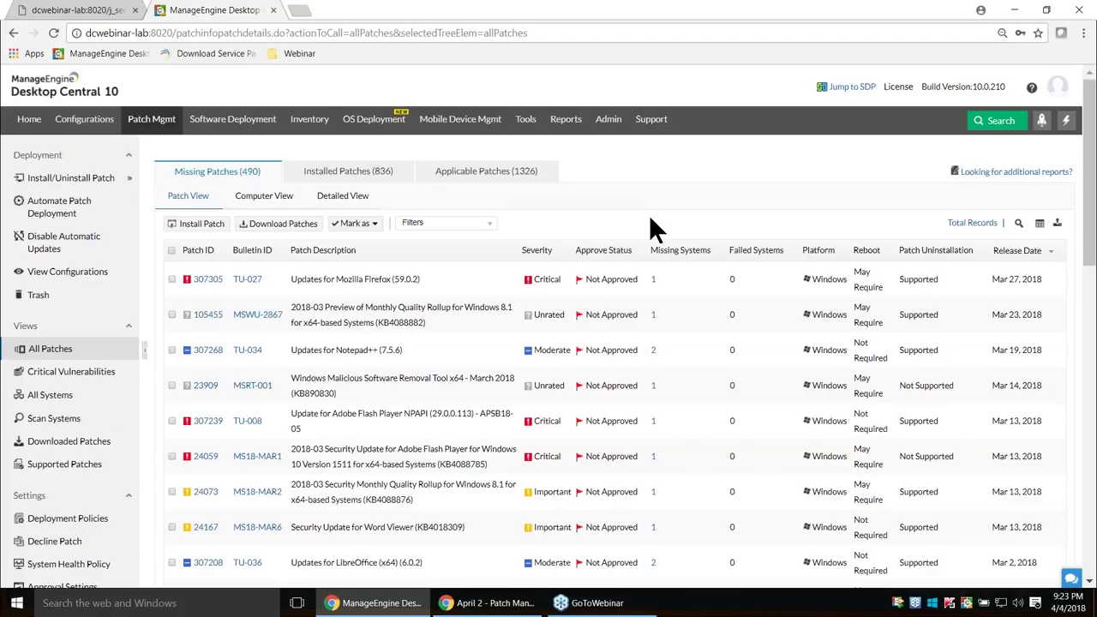
click(1058, 225)
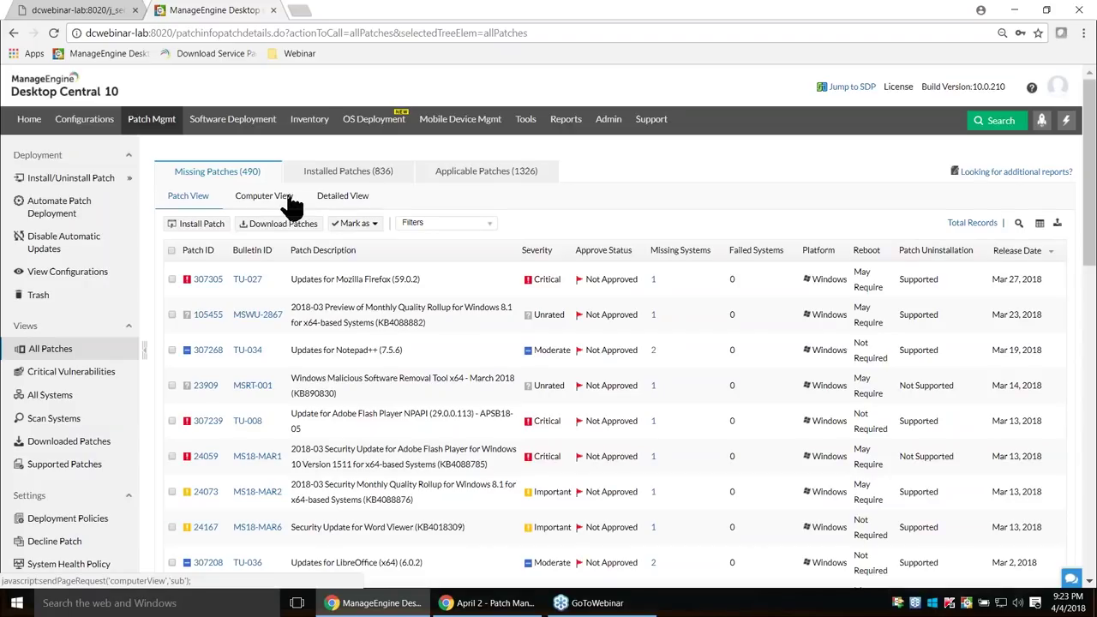
click(380, 178)
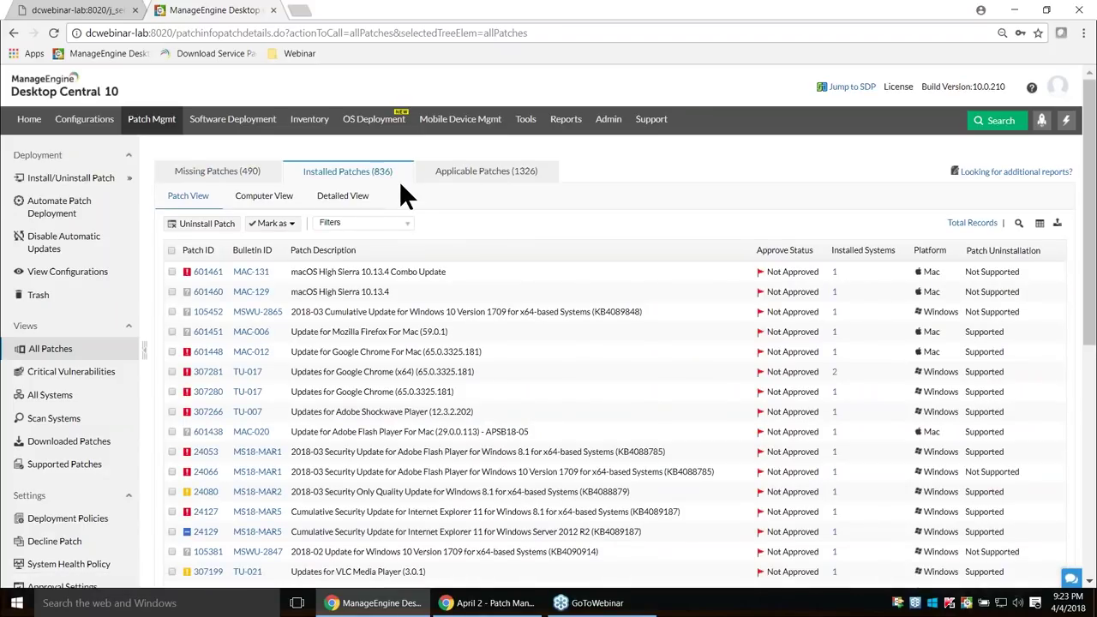
click(474, 182)
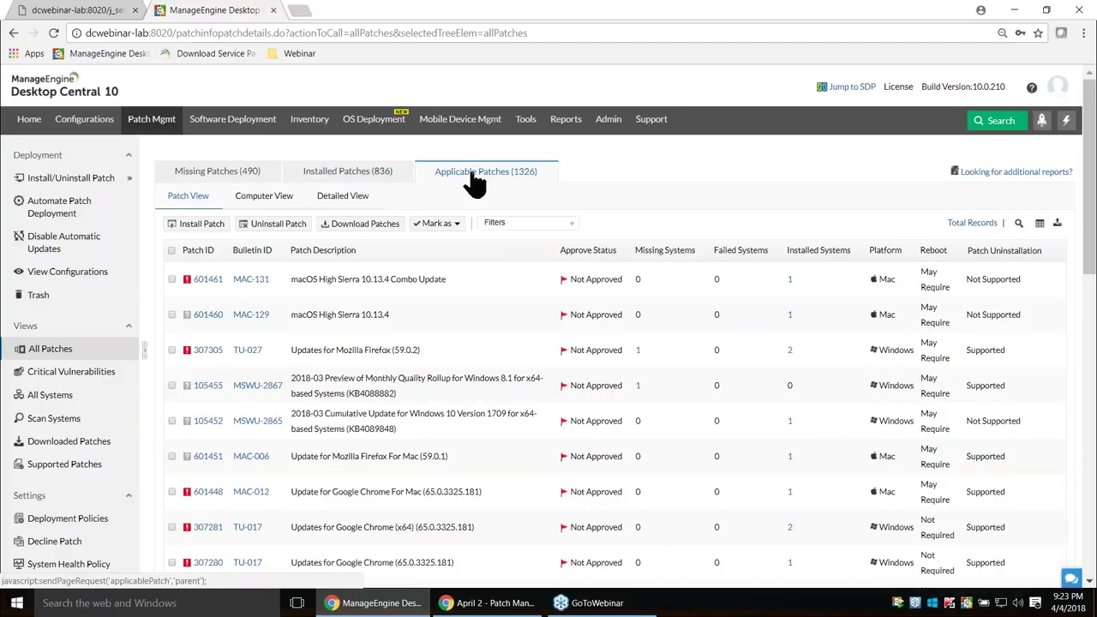
- View the missing patches grouped by computer and return to the list by patch
click(260, 176)
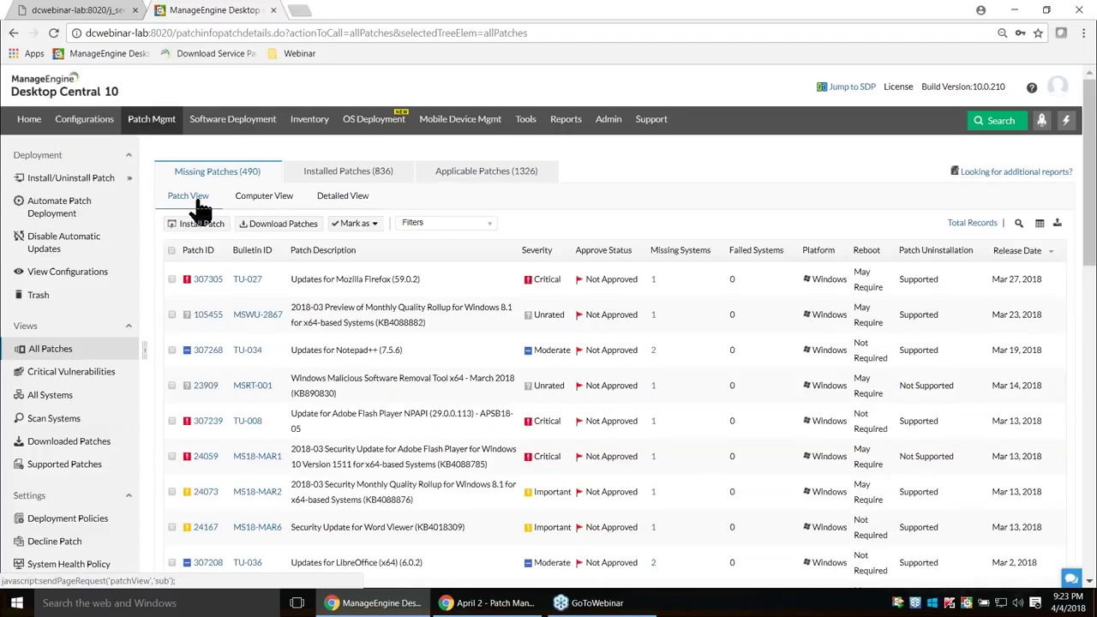
click(272, 206)
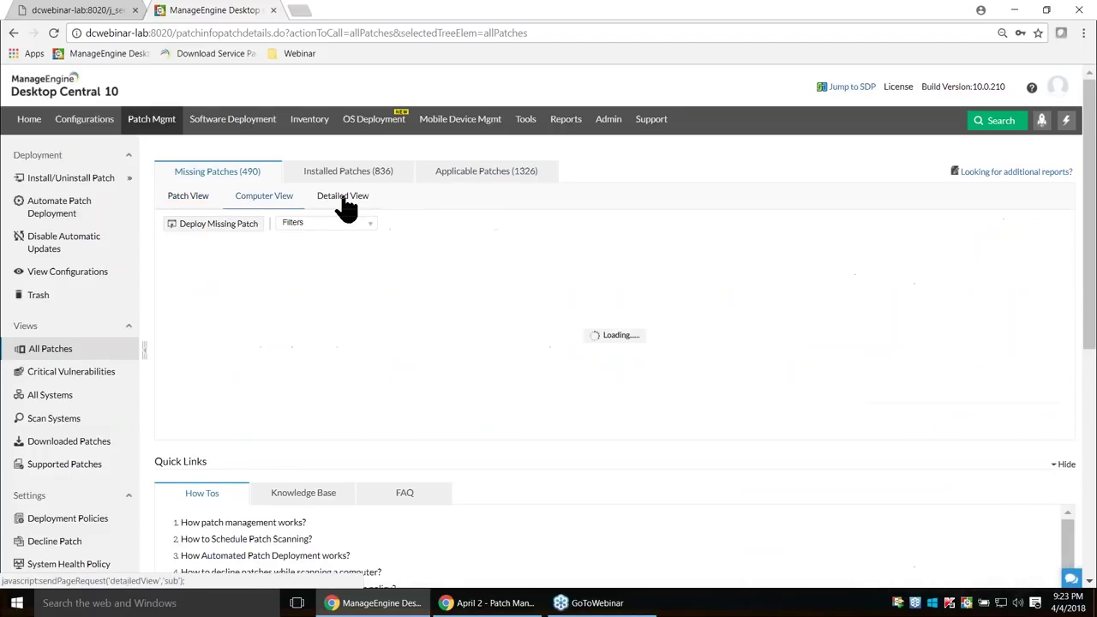
click(269, 208)
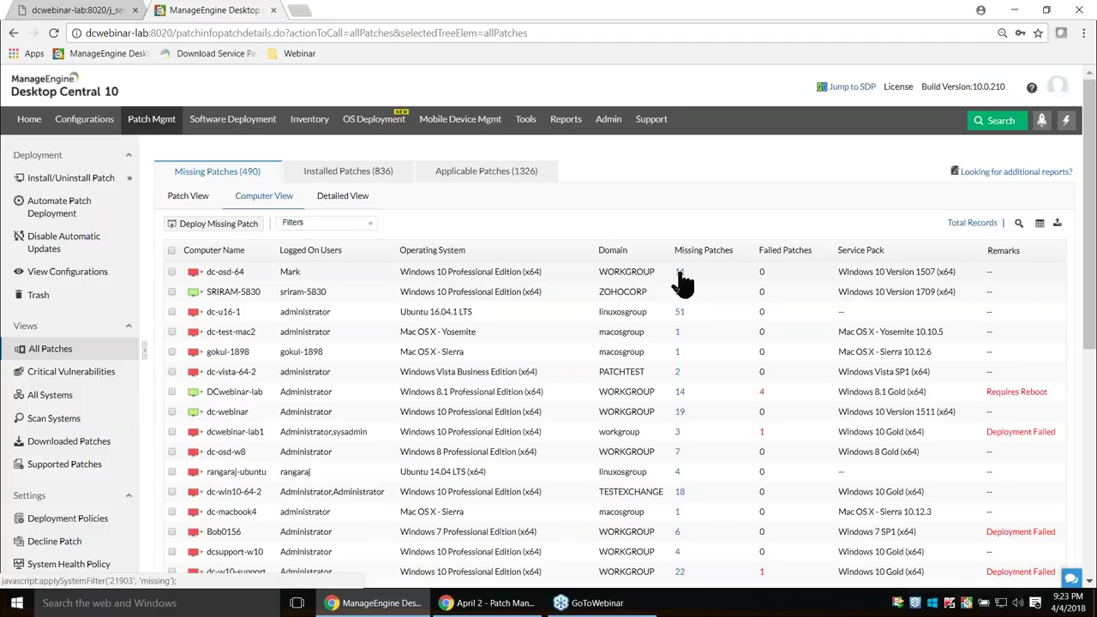
click(190, 204)
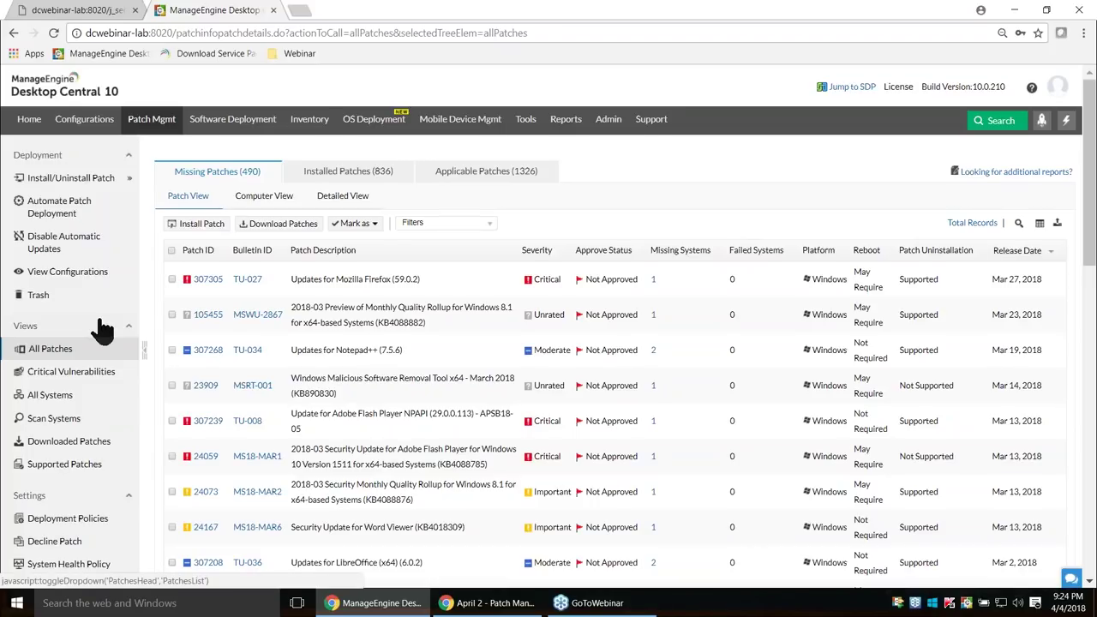
- Open the patch Approval Settings and make the Approve Patches mode editable
scroll(101, 328, down, 1)
scroll(102, 328, down, 3)
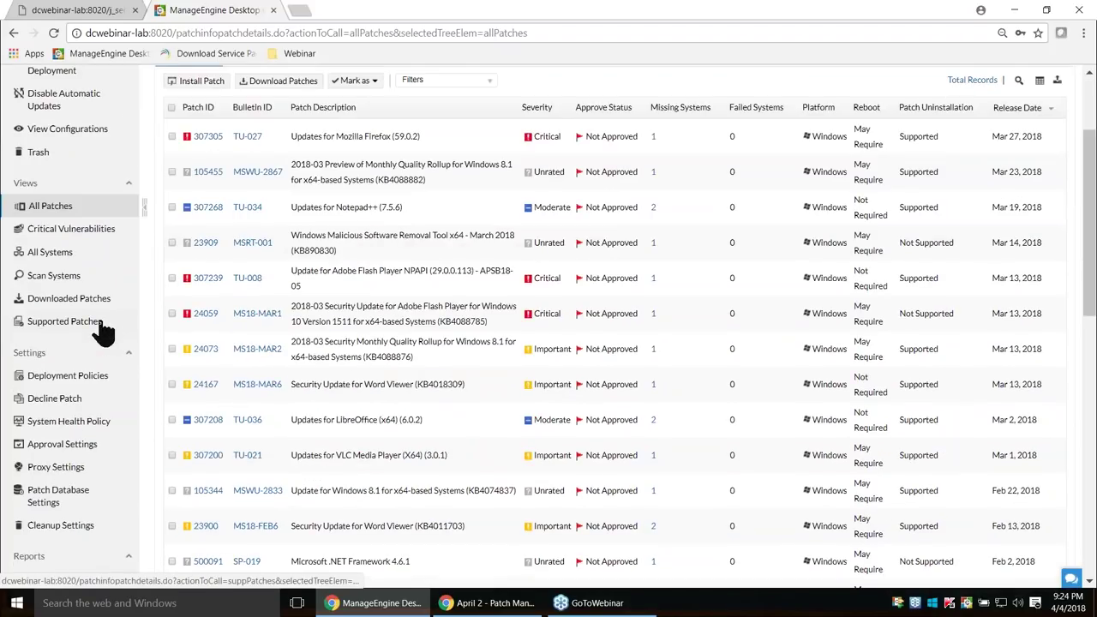
scroll(101, 328, up, 3)
scroll(142, 336, down, 3)
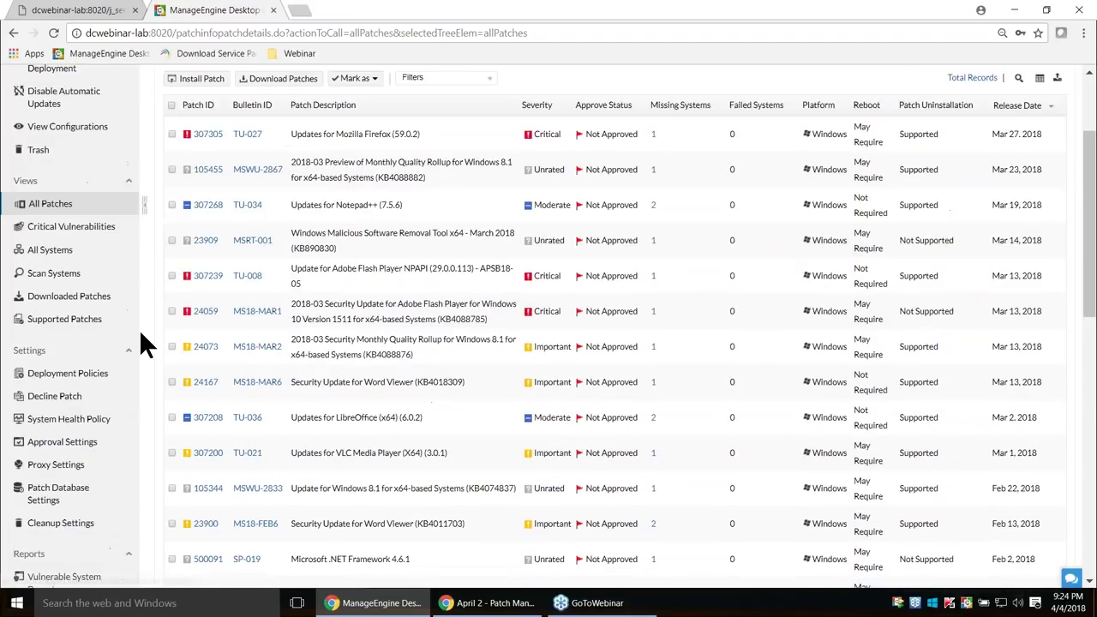
scroll(143, 343, down, 6)
click(117, 424)
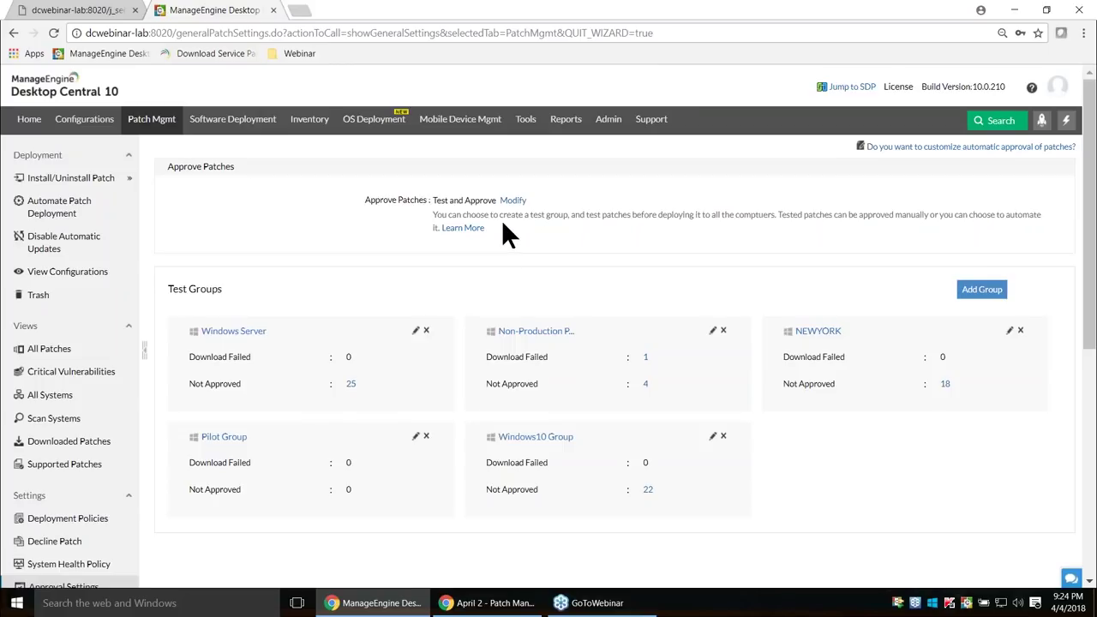
click(513, 201)
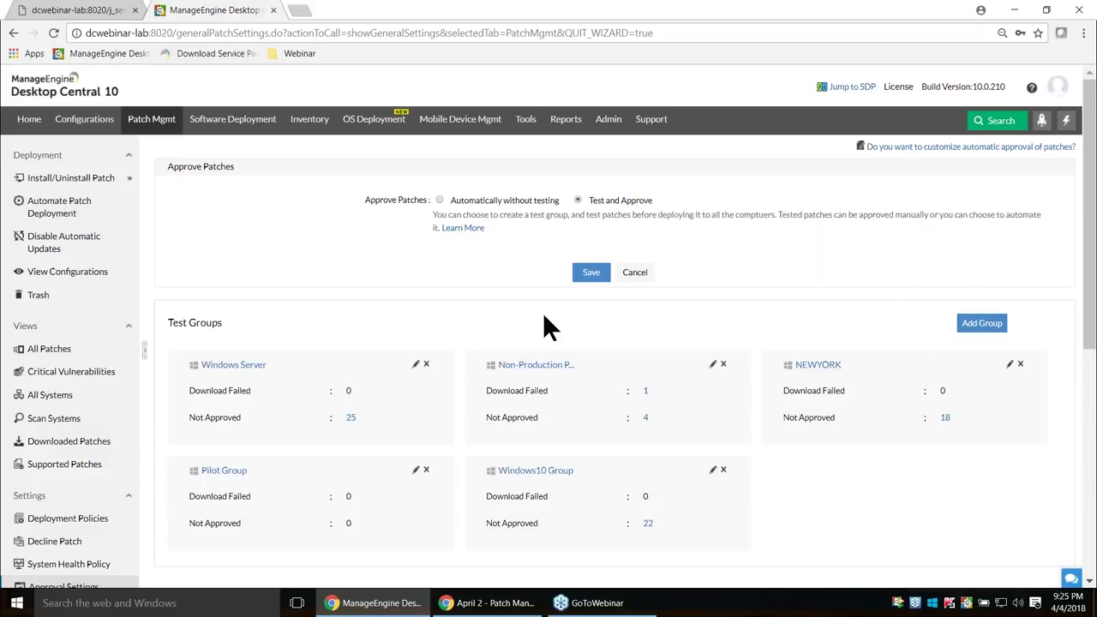
- Start adding a test group, view the form for creating a custom group, and return to the test group form
click(984, 327)
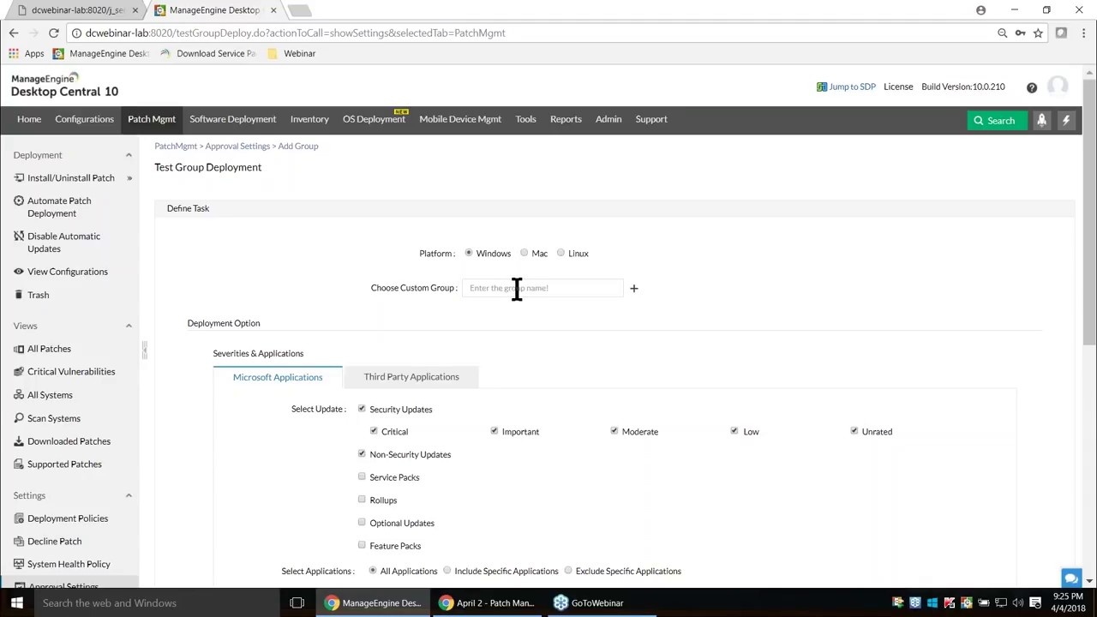
click(636, 292)
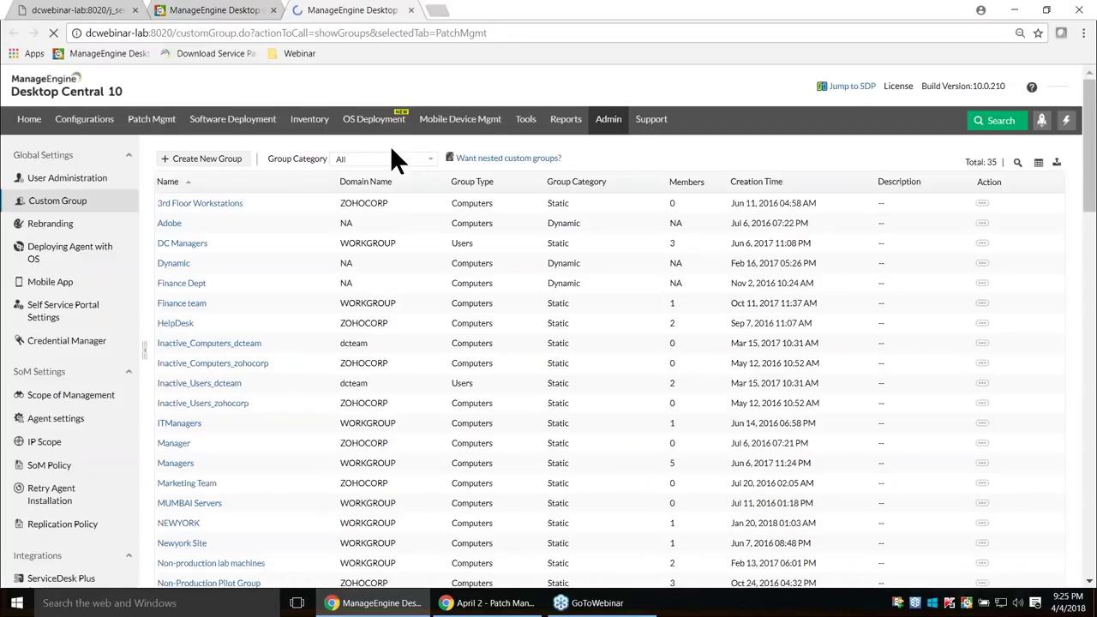
click(218, 165)
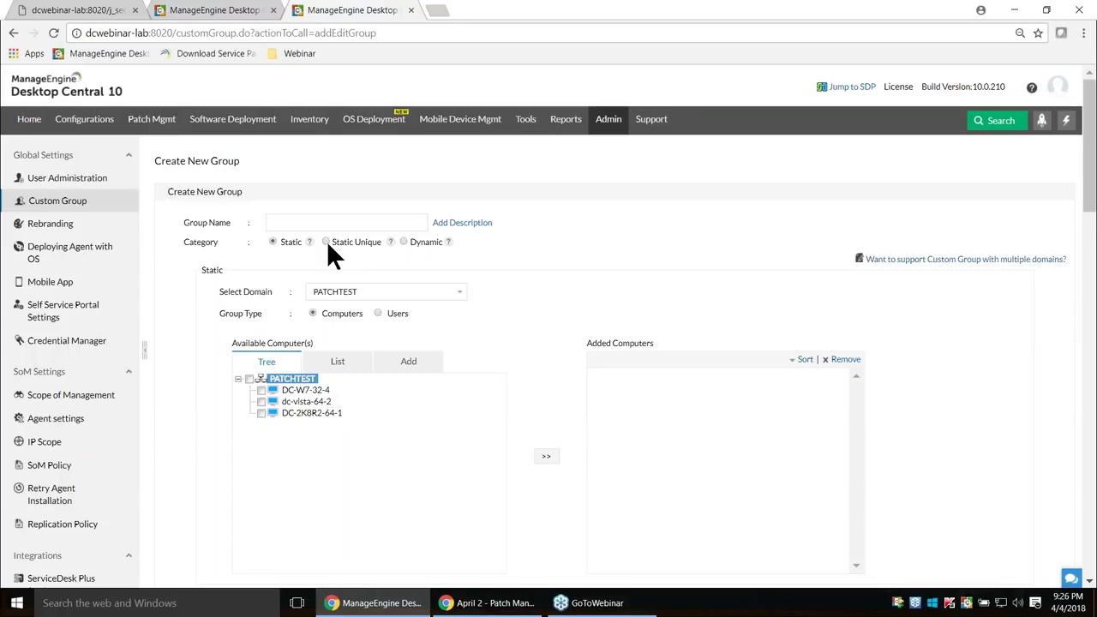
click(246, 12)
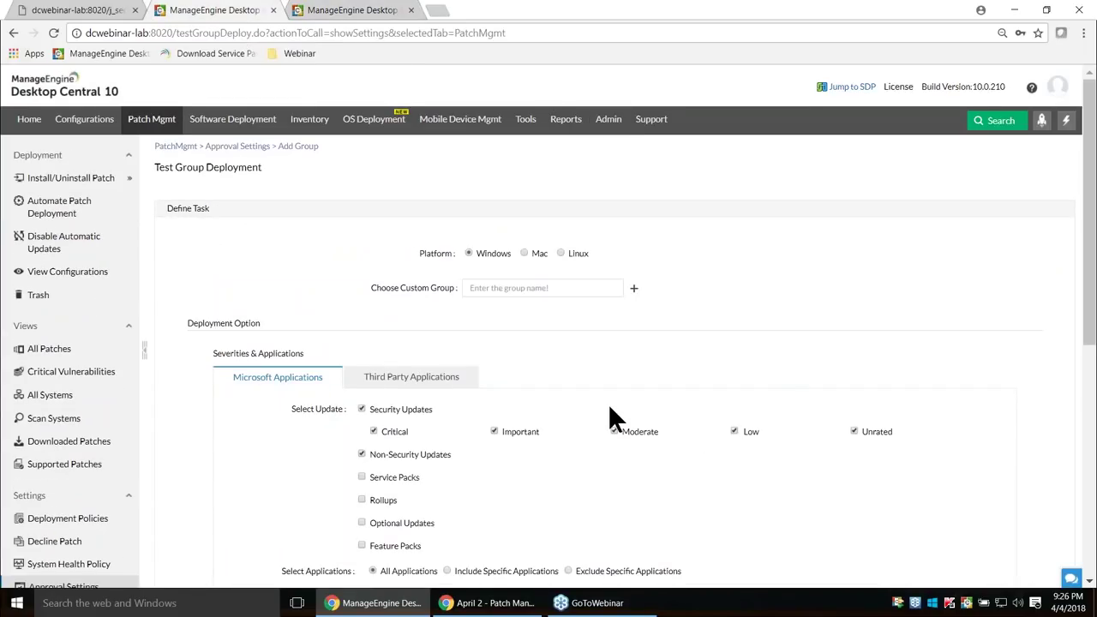
- Review the test group's update and severity options for Microsoft and third-party applications
scroll(608, 403, down, 1)
scroll(608, 403, down, 1)
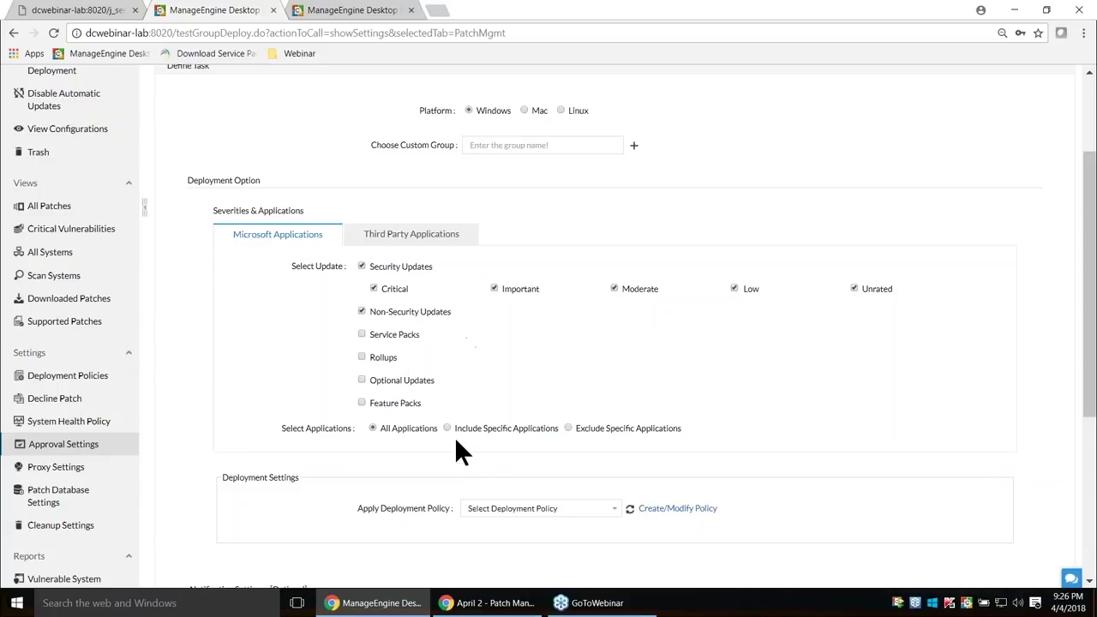
click(442, 237)
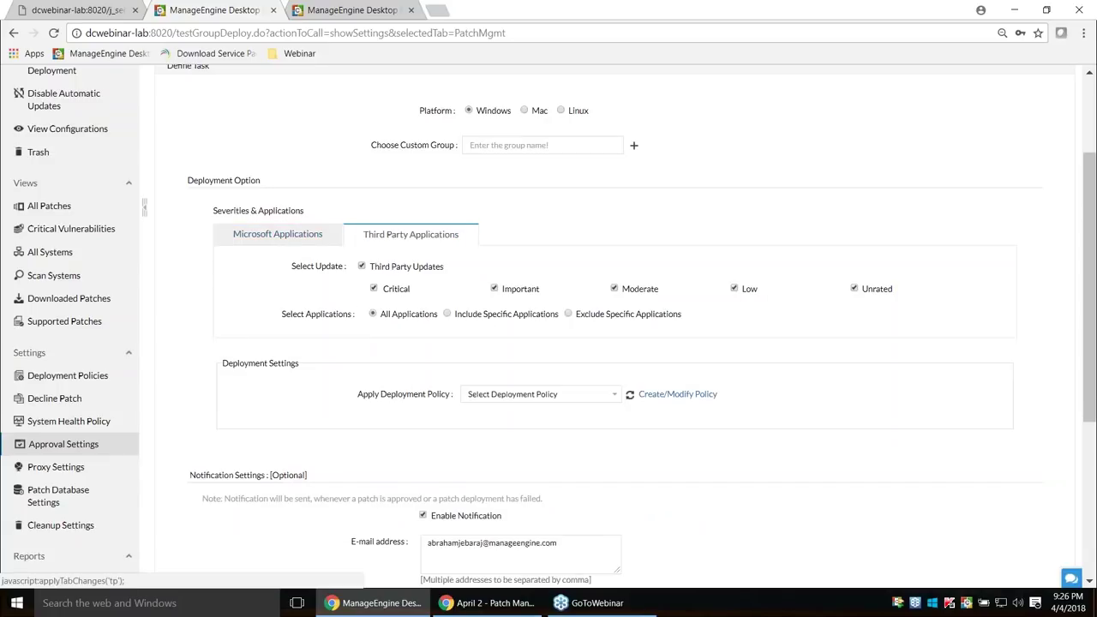
click(317, 247)
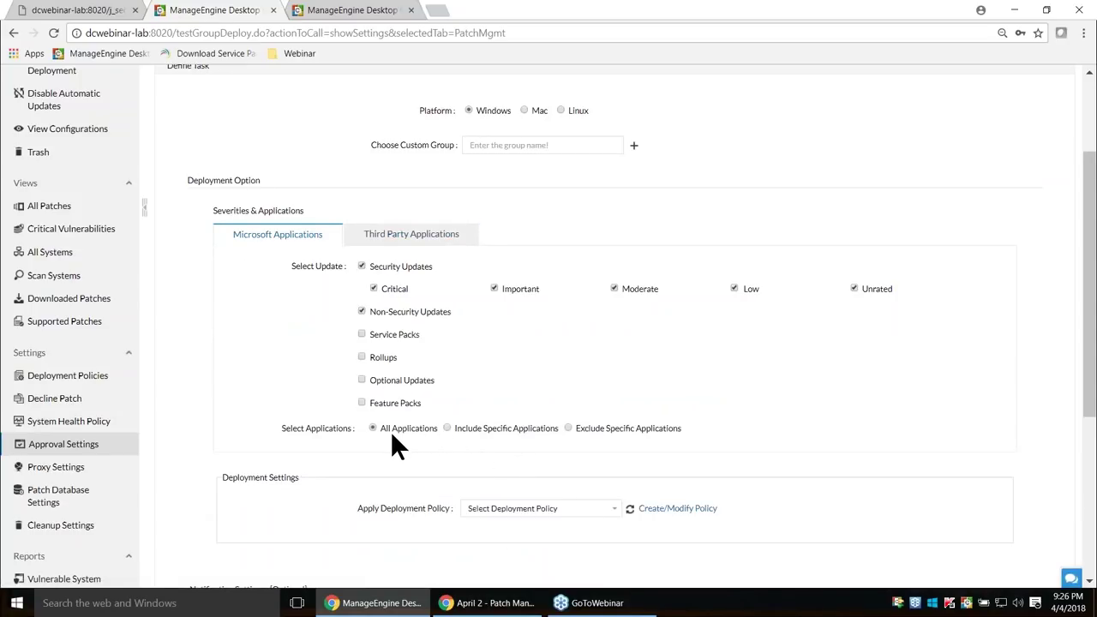
- Set the test group's Microsoft updates to Include Specific Applications and apply the Chrome Deploy Policy
click(448, 428)
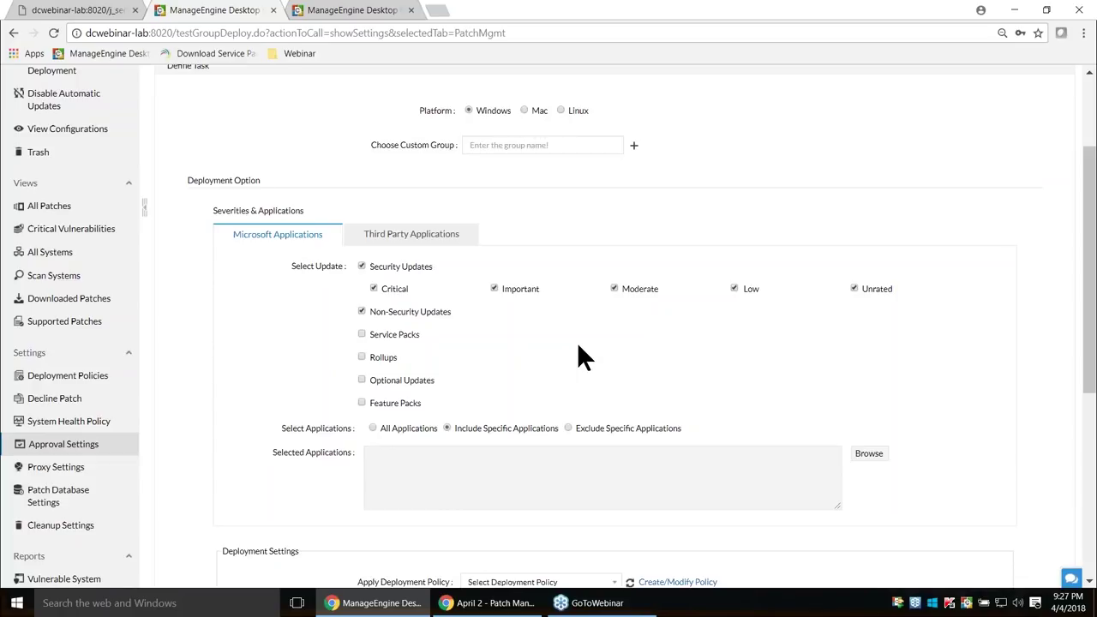
scroll(579, 345, down, 3)
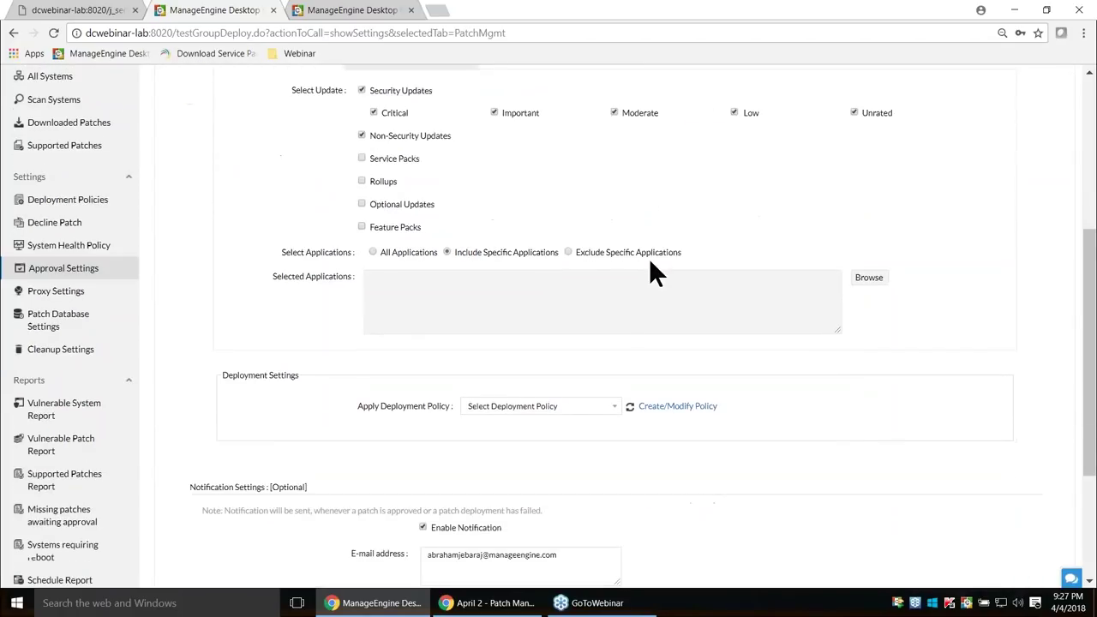
scroll(649, 273, down, 1)
scroll(652, 267, down, 1)
click(544, 297)
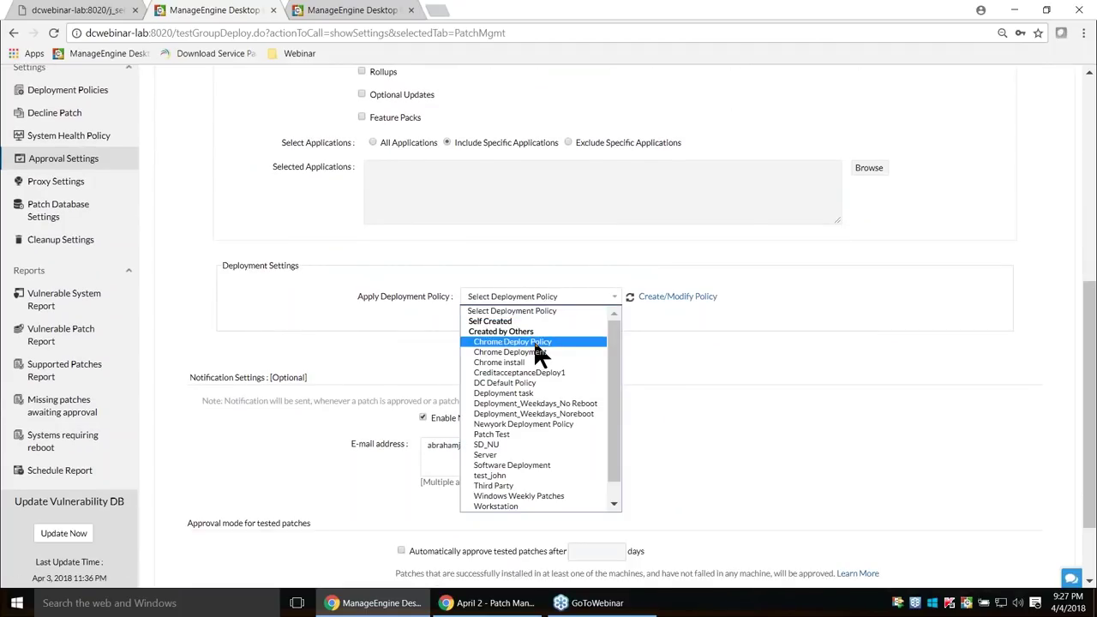
click(533, 341)
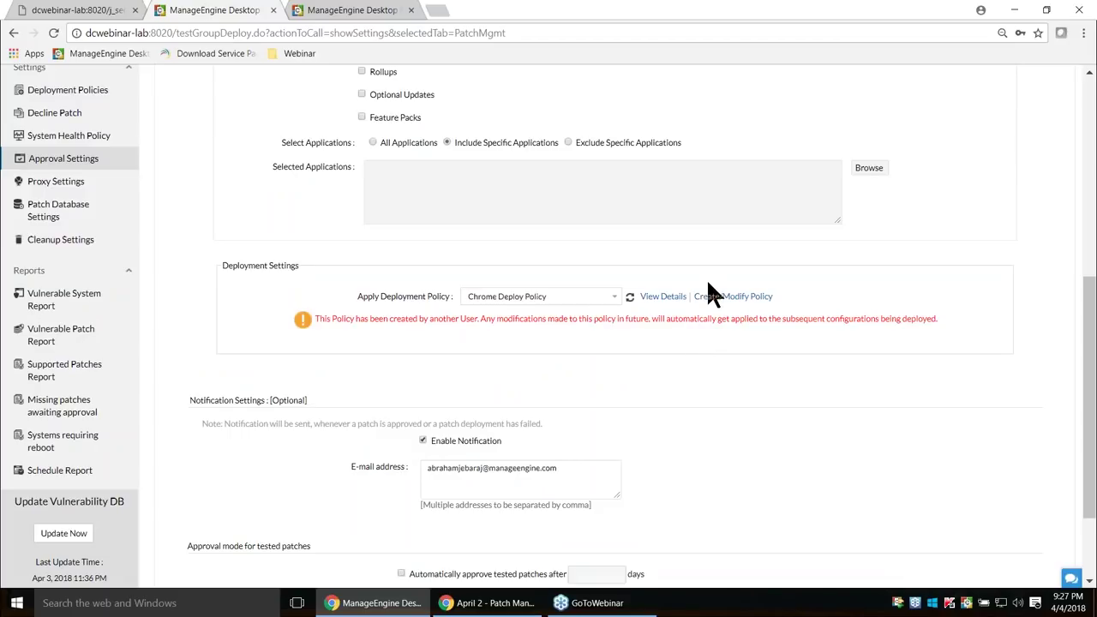
- Clear the notification e-mail address and enable automatic approval of tested patches for the test group
scroll(621, 326, down, 3)
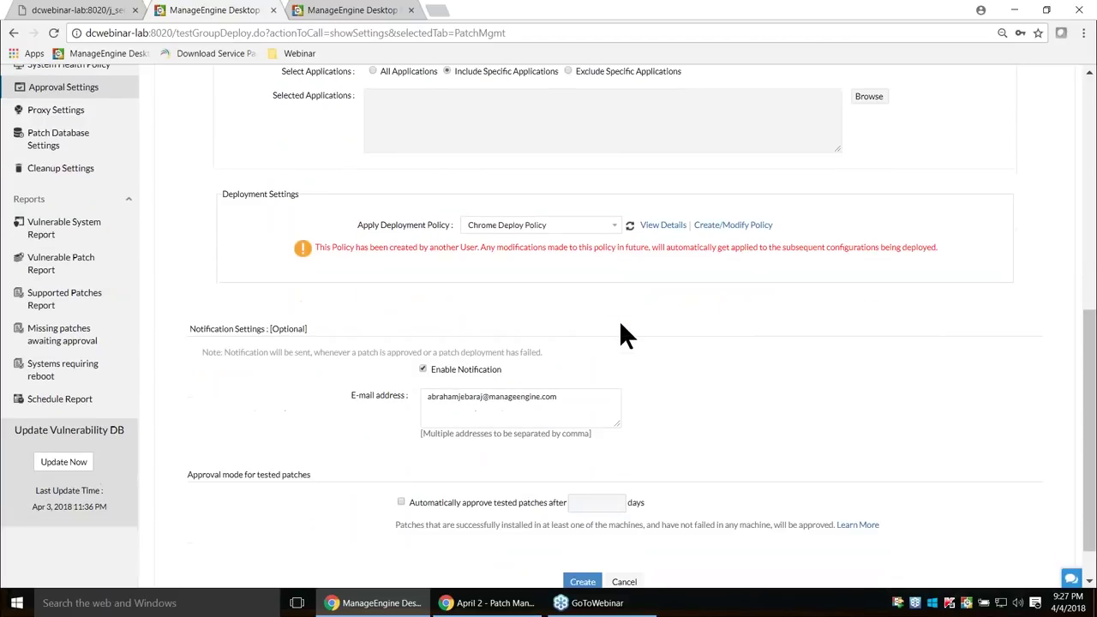
click(501, 349)
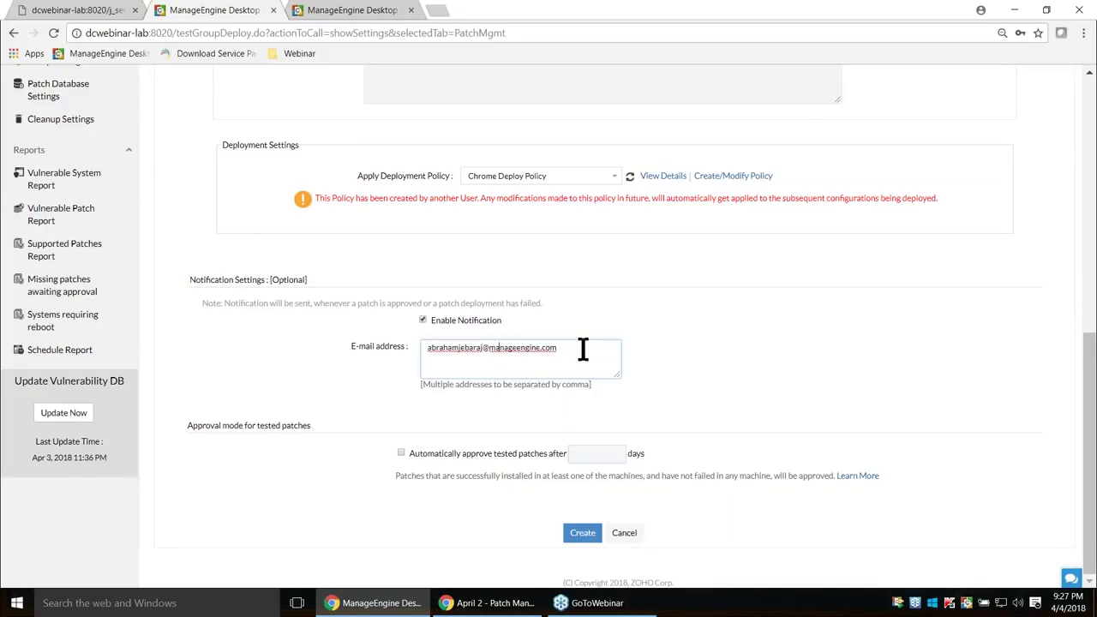
drag(583, 349, 409, 364)
key(BackSpace)
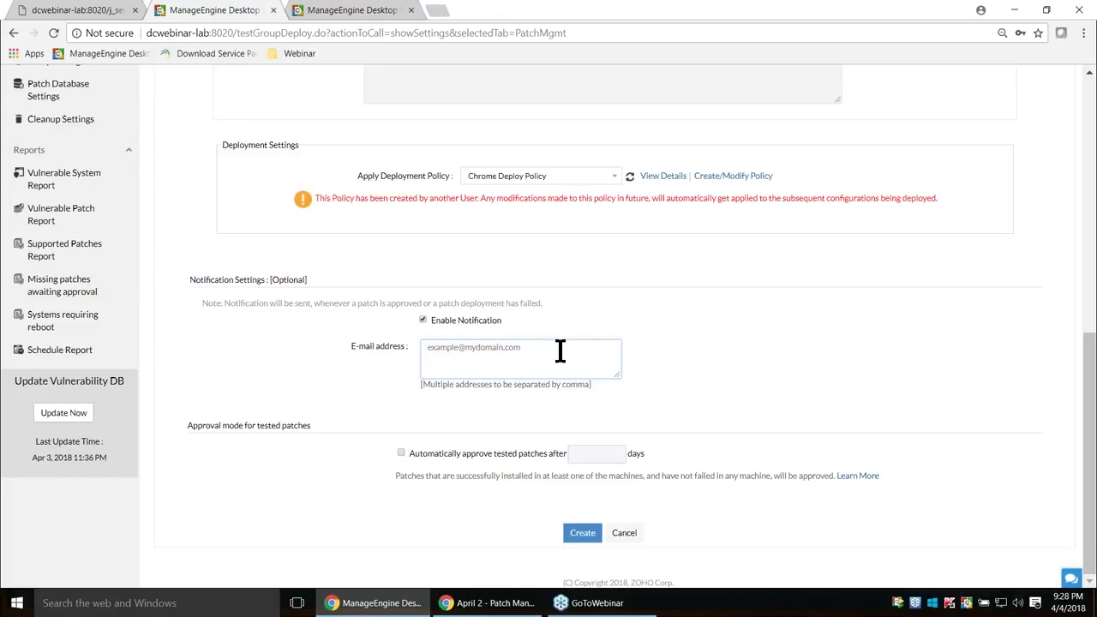
click(402, 453)
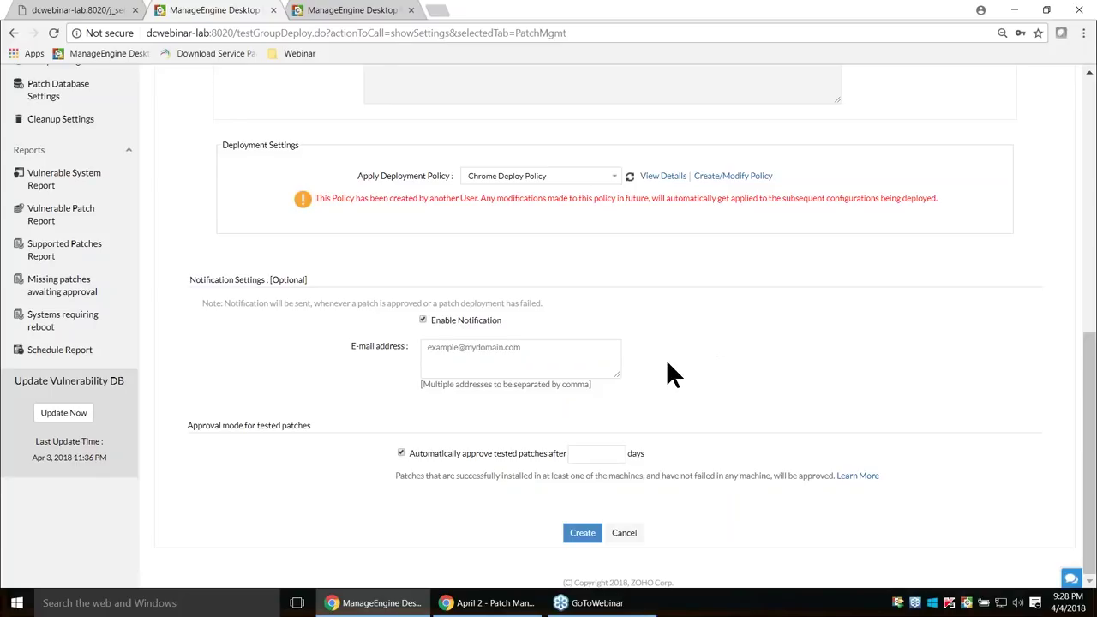
scroll(666, 362, up, 2)
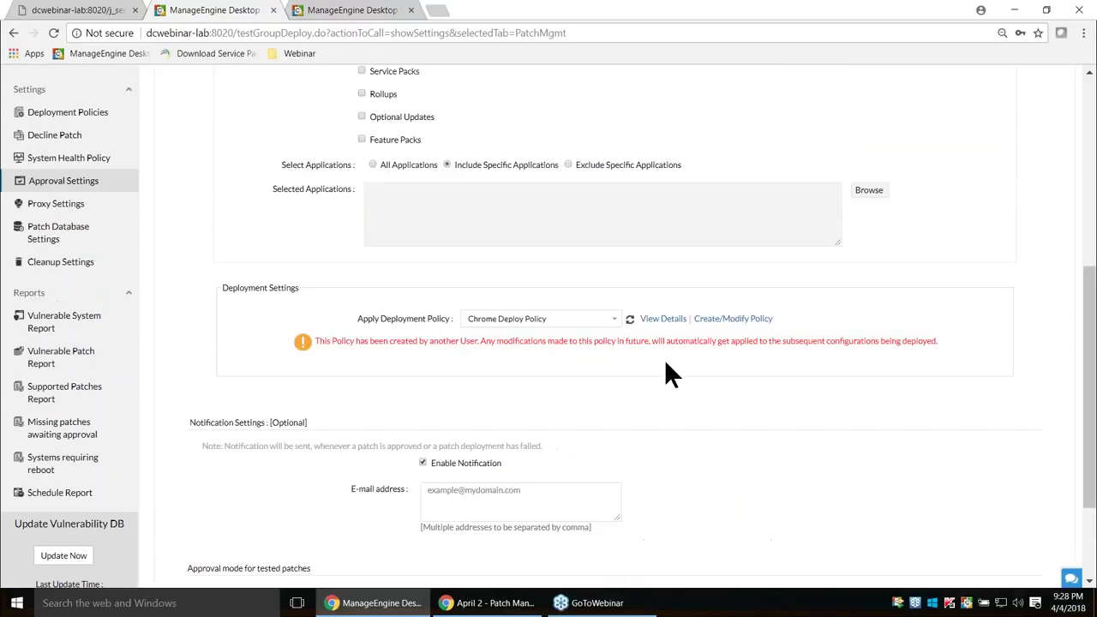
scroll(756, 253, up, 5)
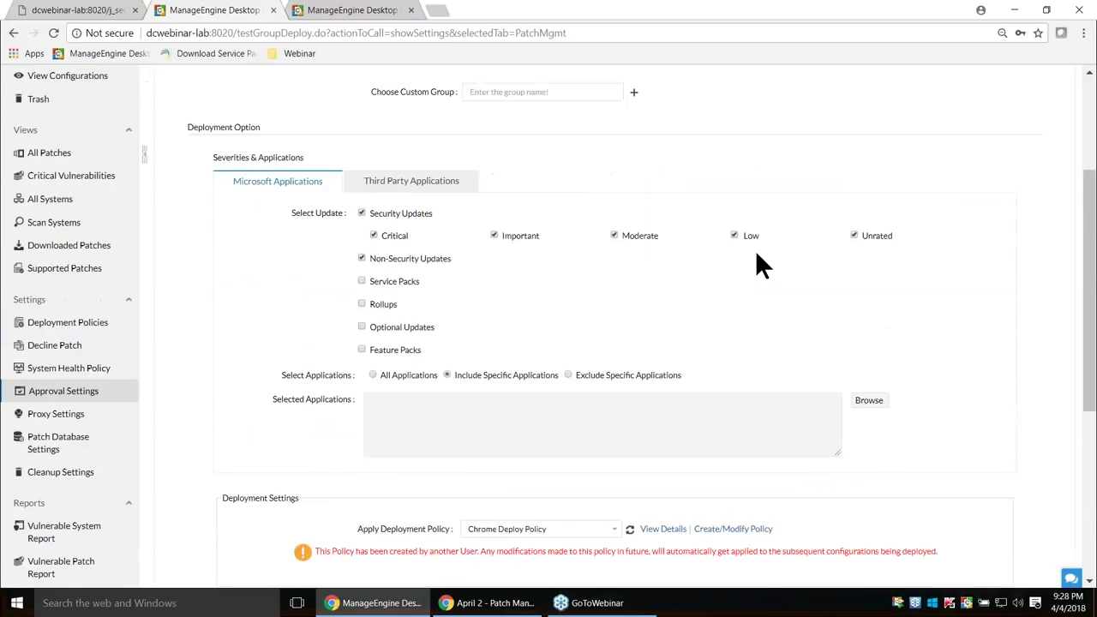
- Leave the test group form for the approval settings, open the NEWYORK test group, and review its summary of patch criteria and deployment settings
scroll(760, 264, up, 1)
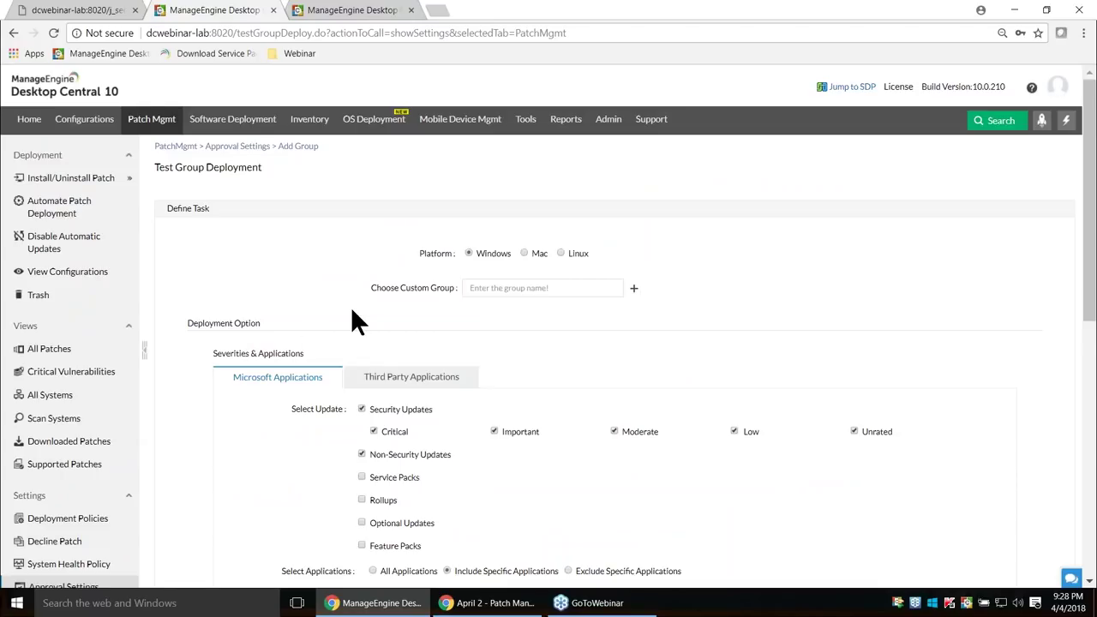
scroll(351, 313, down, 5)
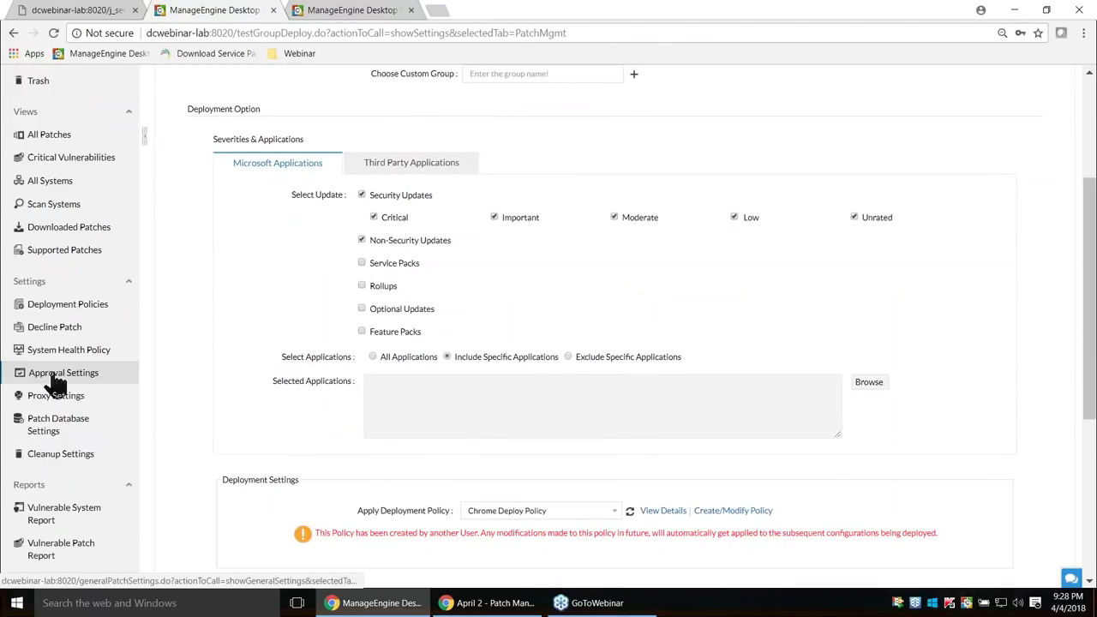
click(54, 377)
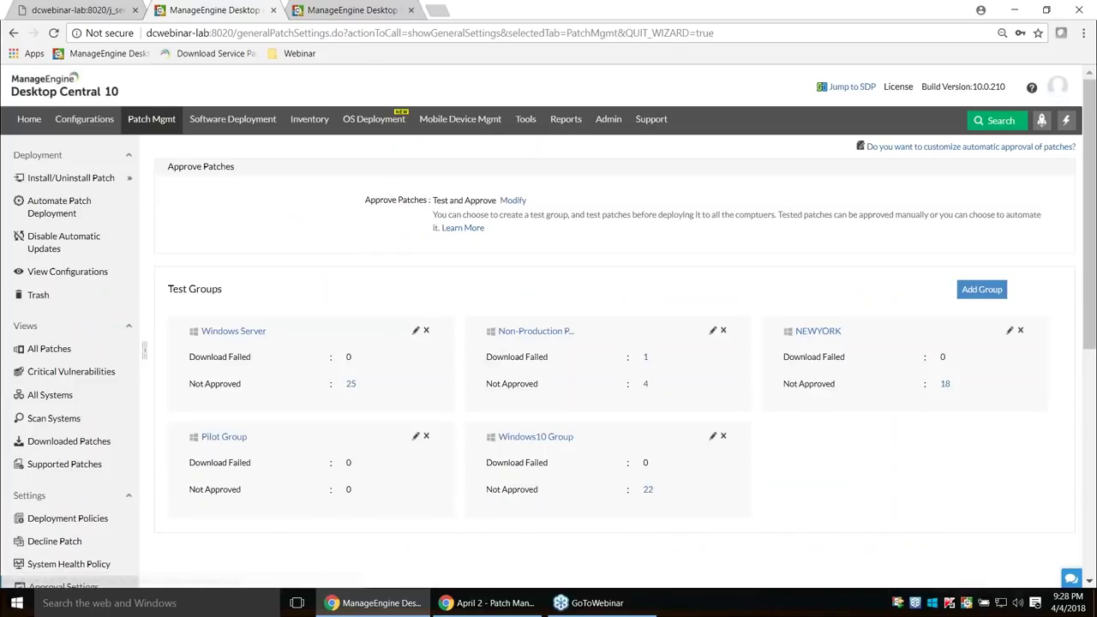
click(828, 336)
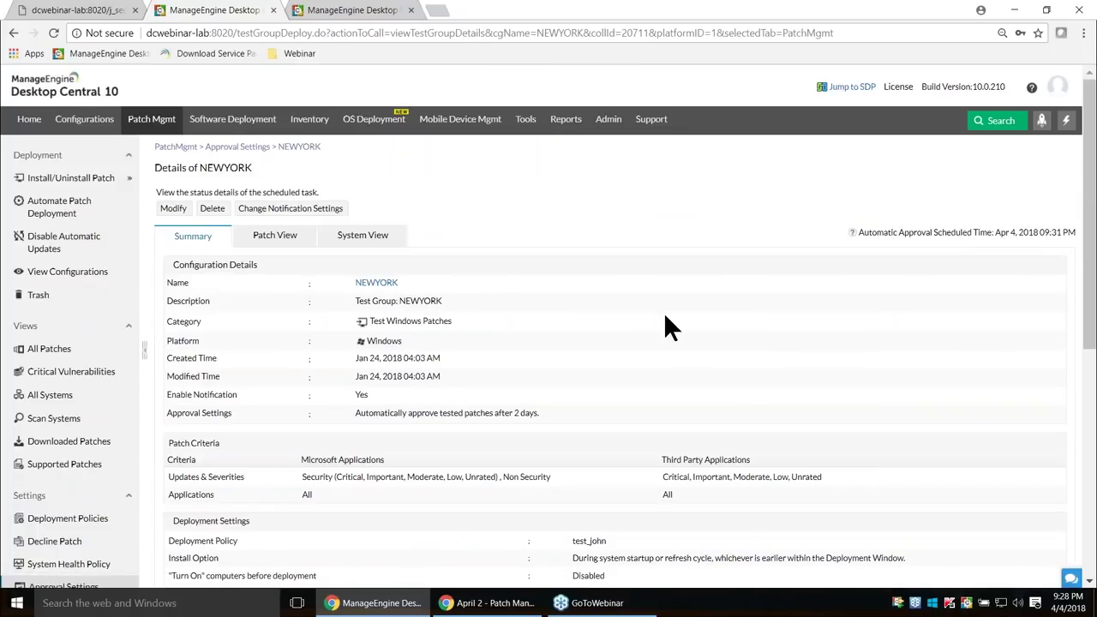
scroll(665, 315, down, 1)
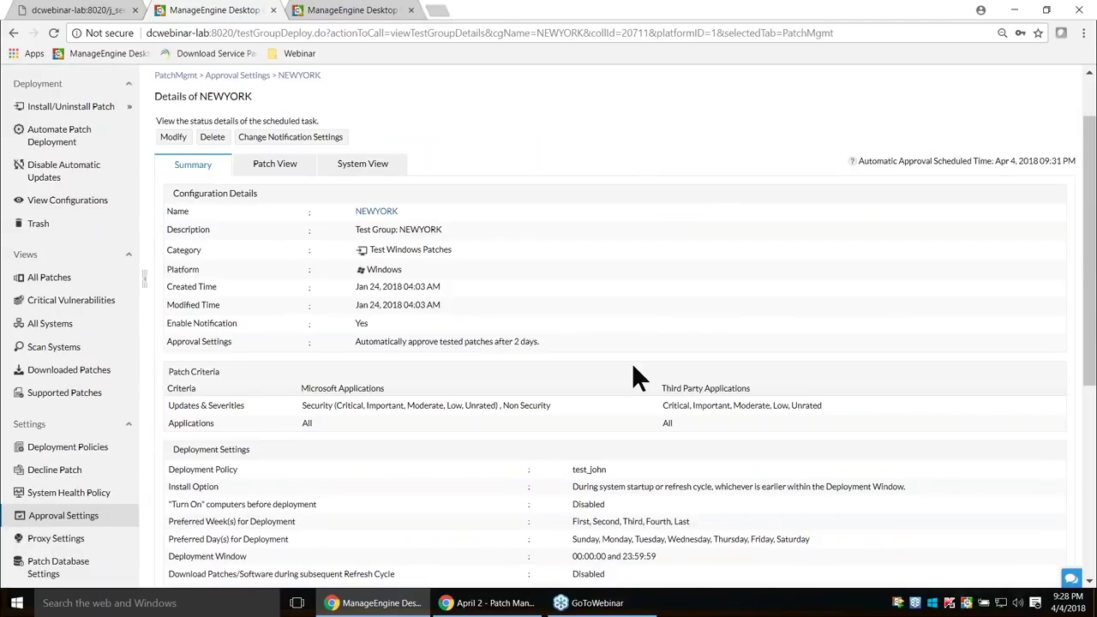
scroll(635, 369, down, 1)
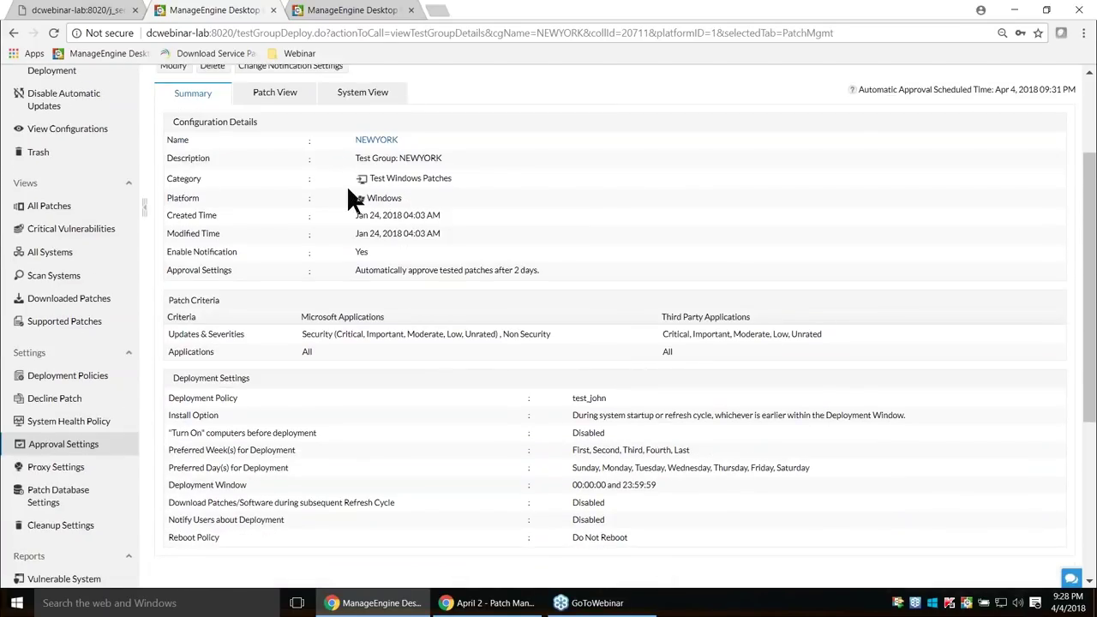
scroll(346, 185, up, 1)
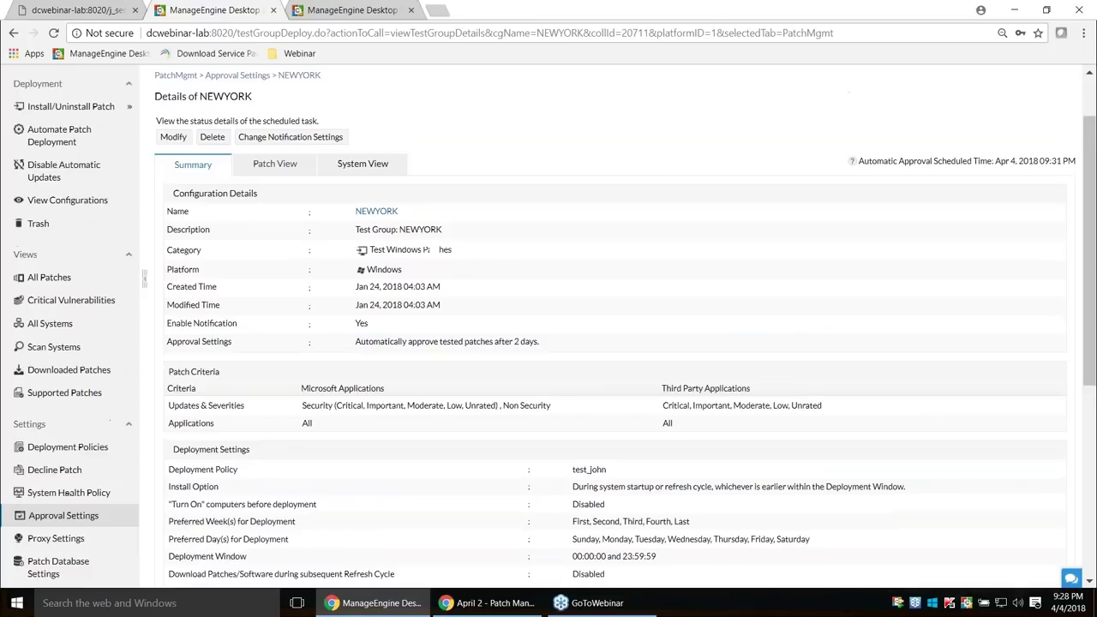
- Examine the NEWYORK group's not approved patches, the list's export options, and the patches whose download failed
click(279, 171)
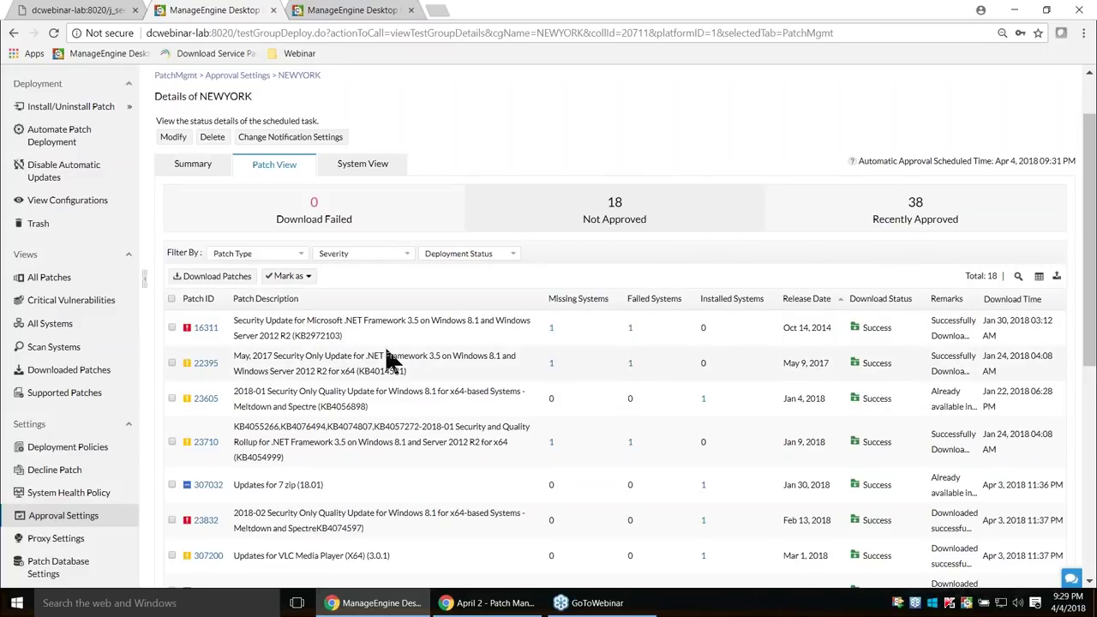
scroll(949, 262, down, 1)
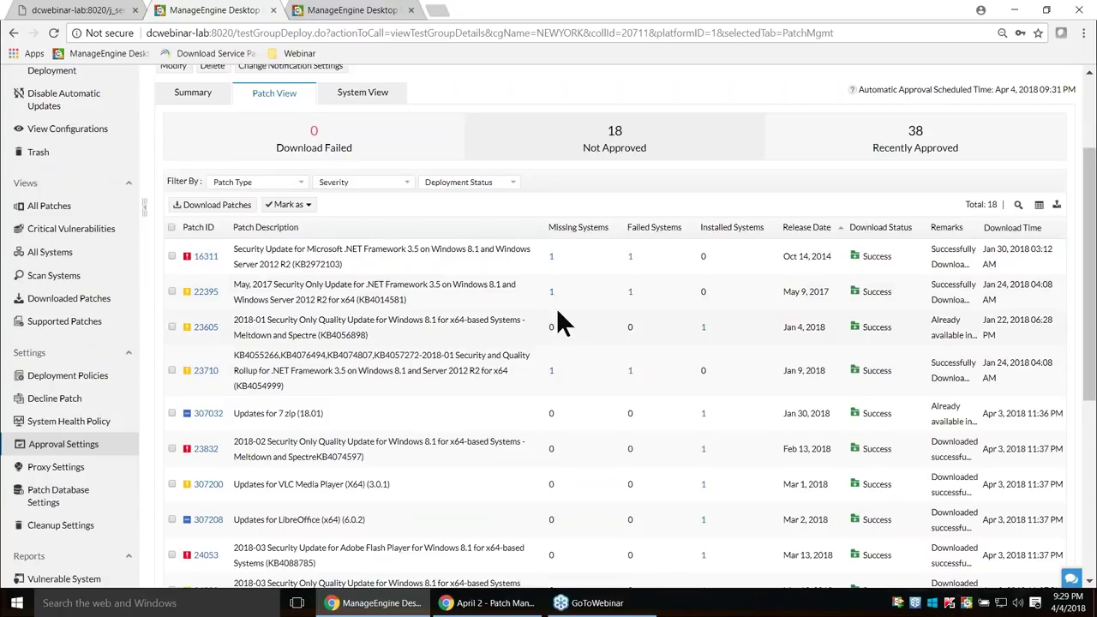
click(1057, 204)
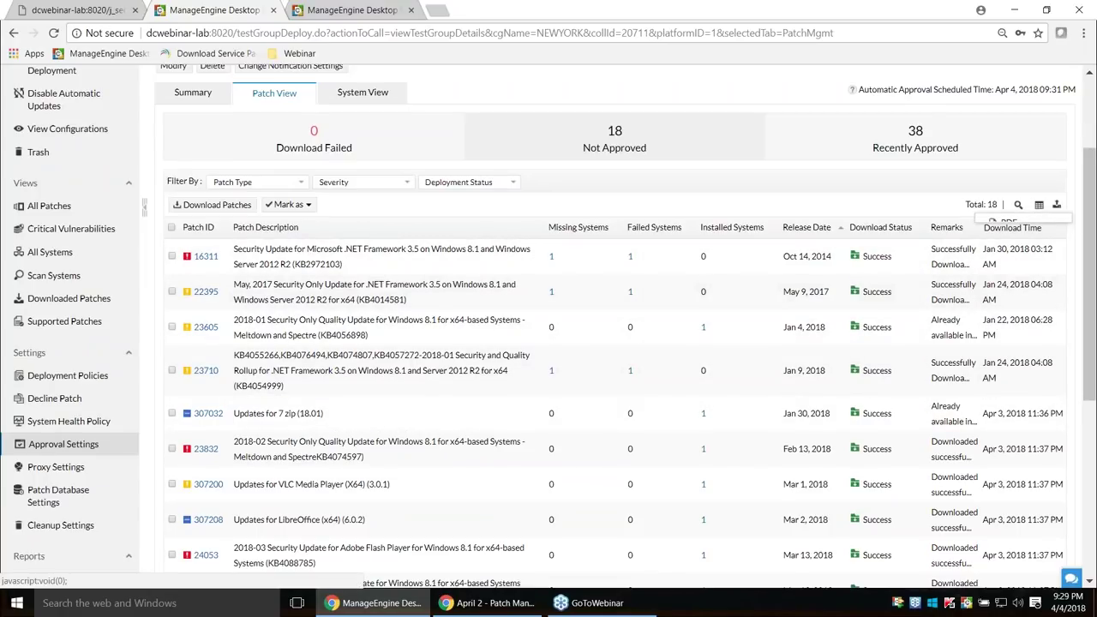
click(910, 193)
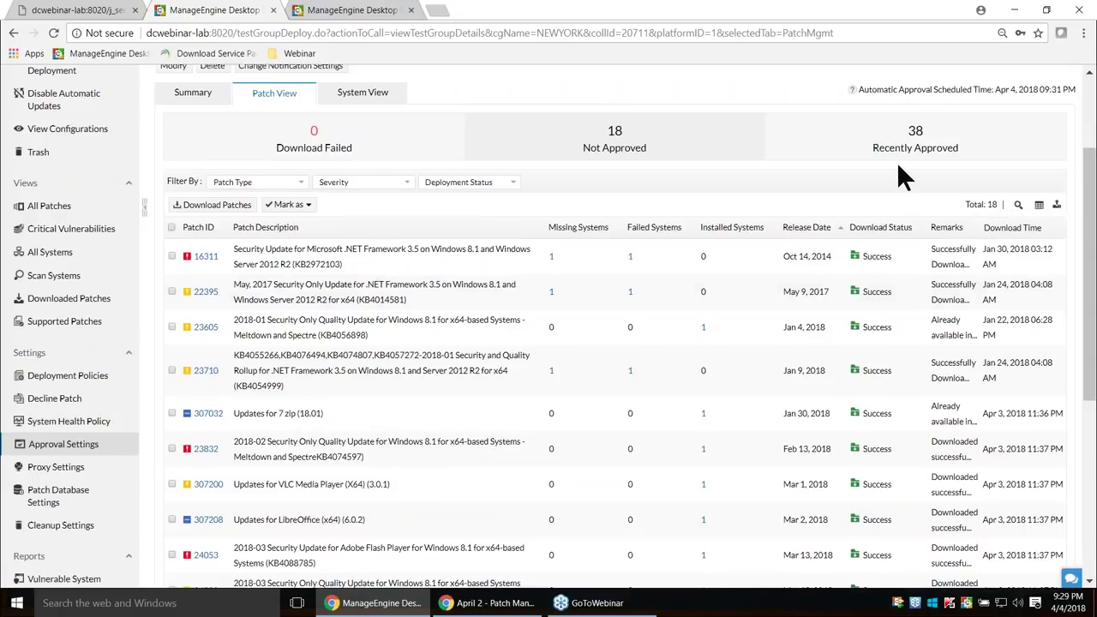
click(333, 159)
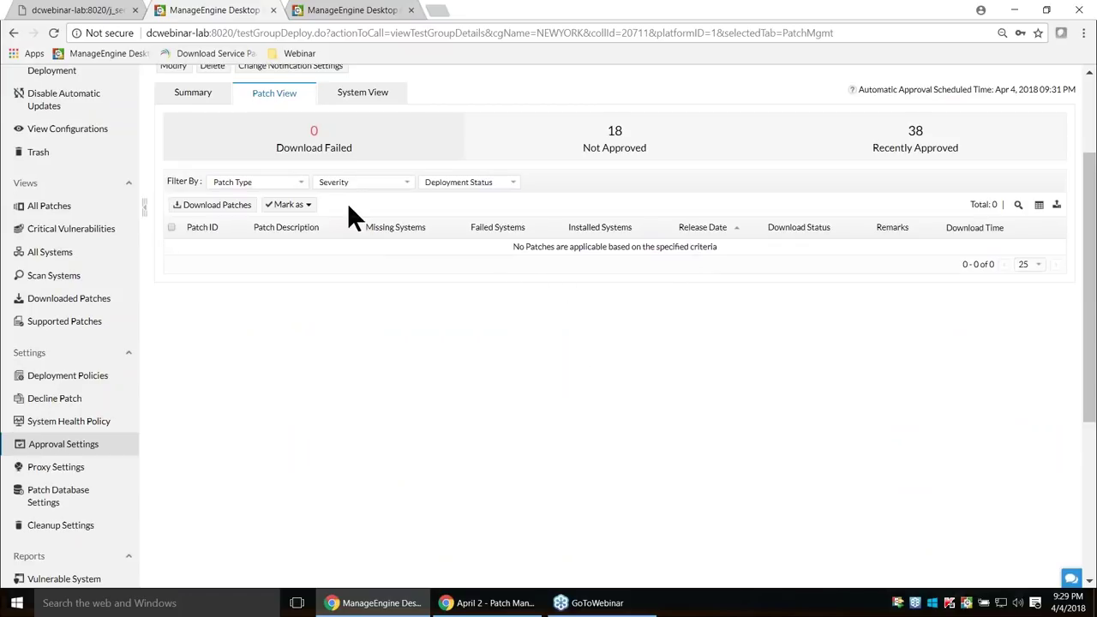
scroll(318, 214, up, 2)
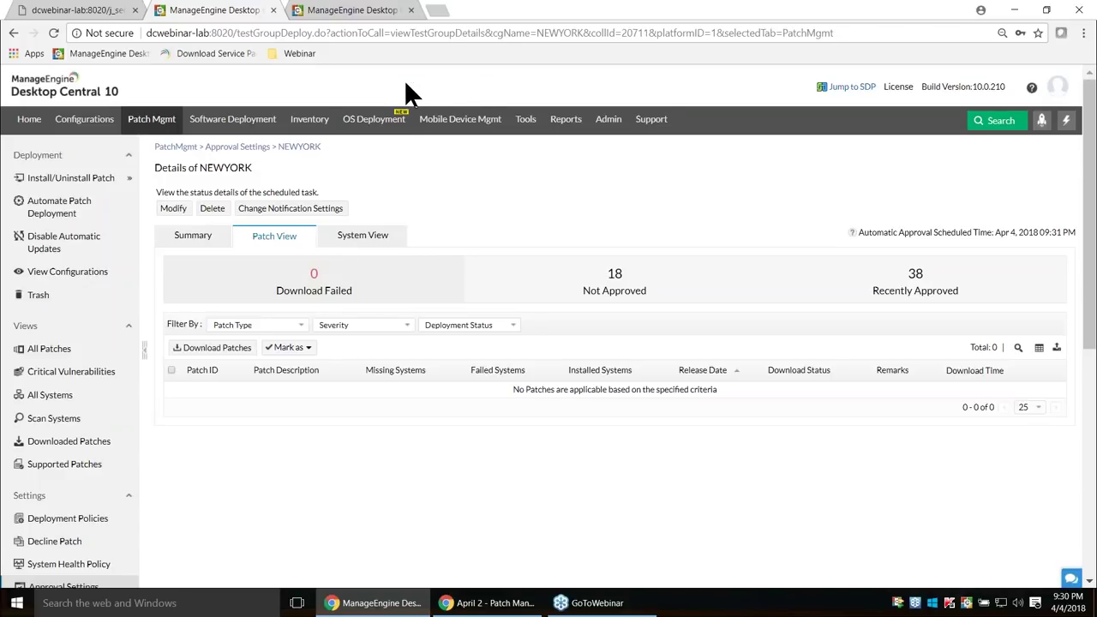
key(alt+Tab)
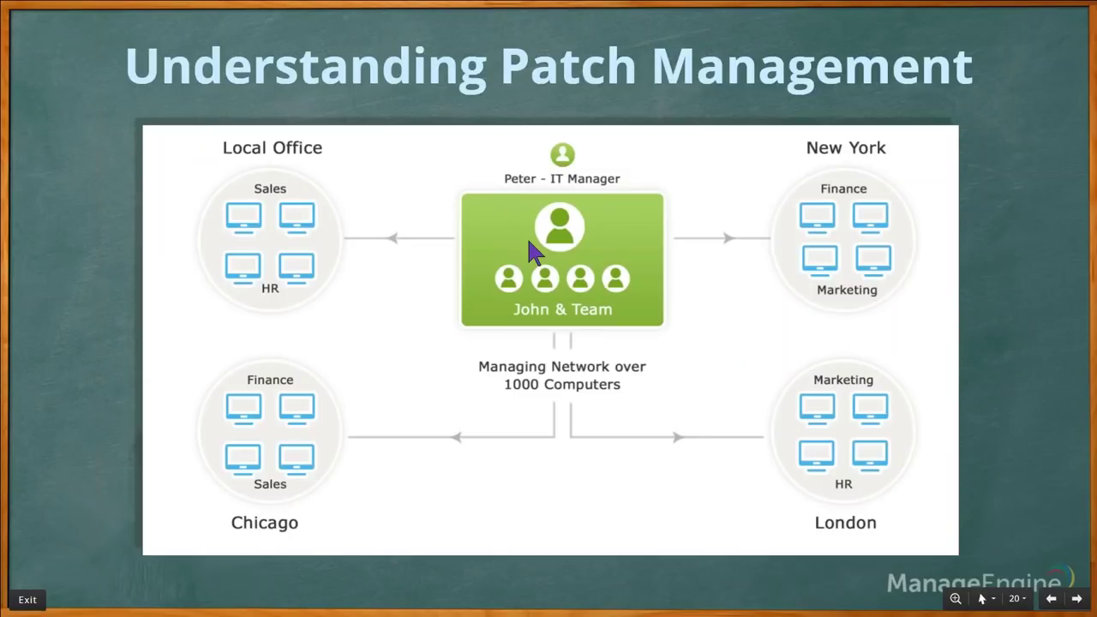
key(Right)
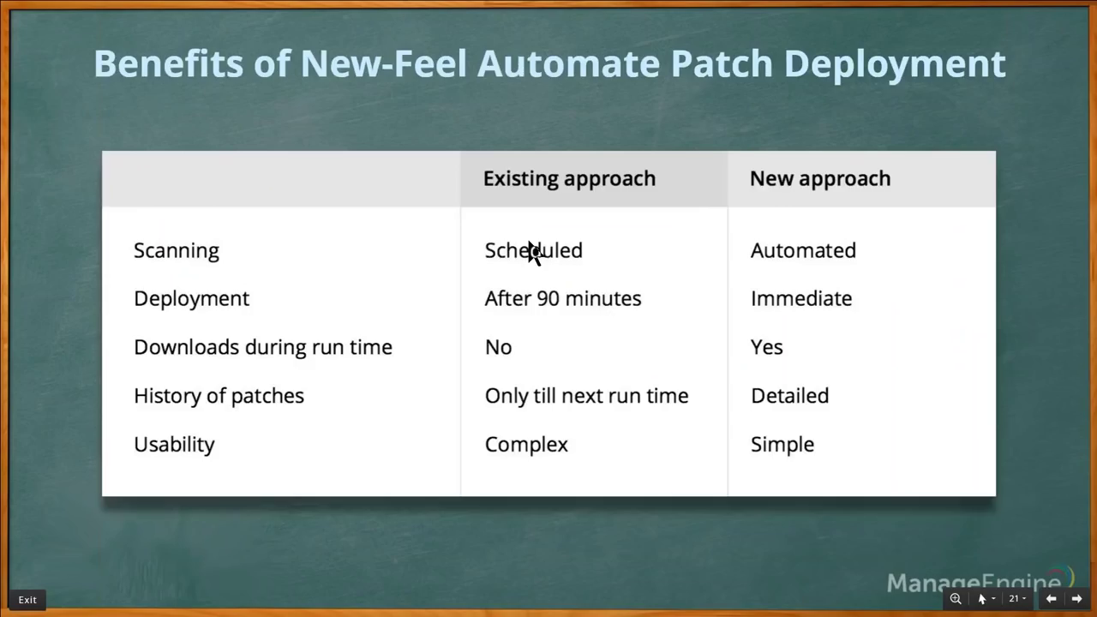
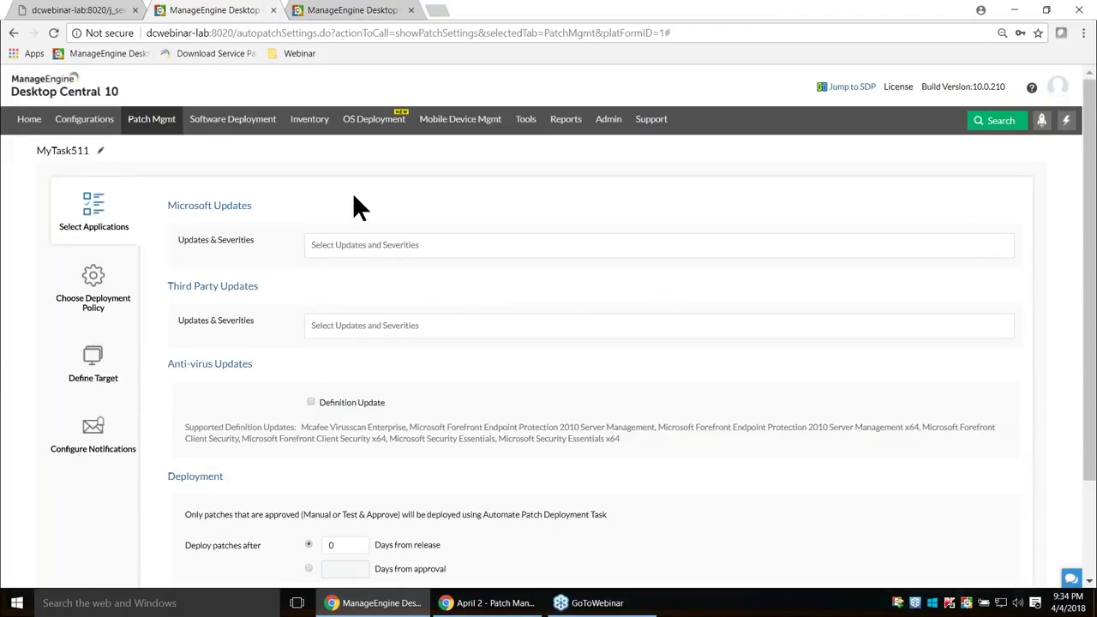
- Set the task's Microsoft updates to Security Updates with Critical and Important severities
click(343, 257)
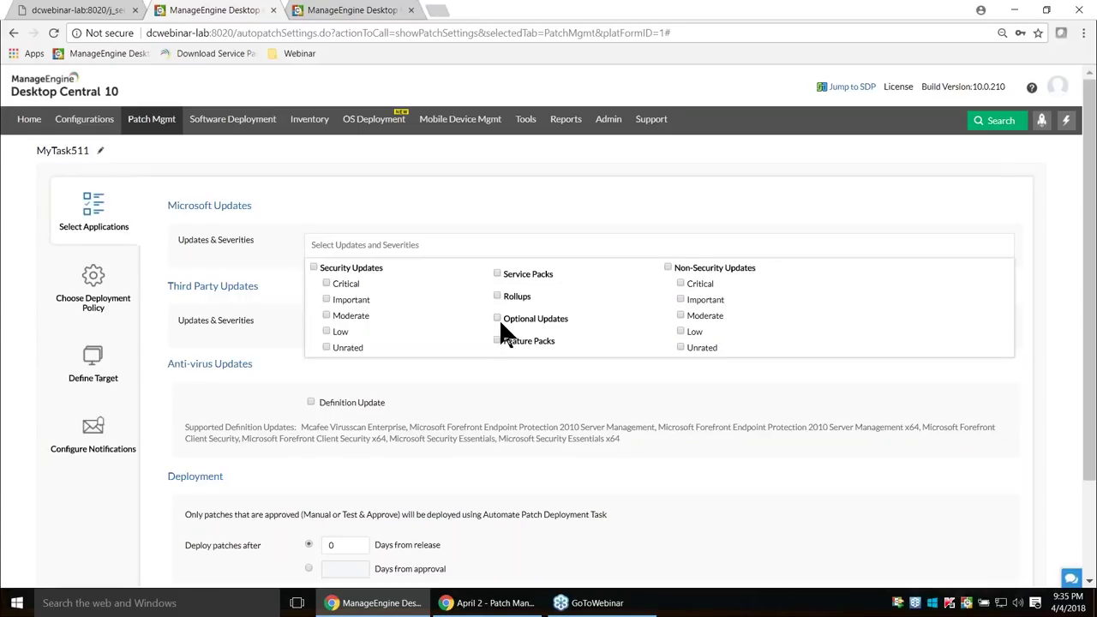
click(327, 284)
click(326, 299)
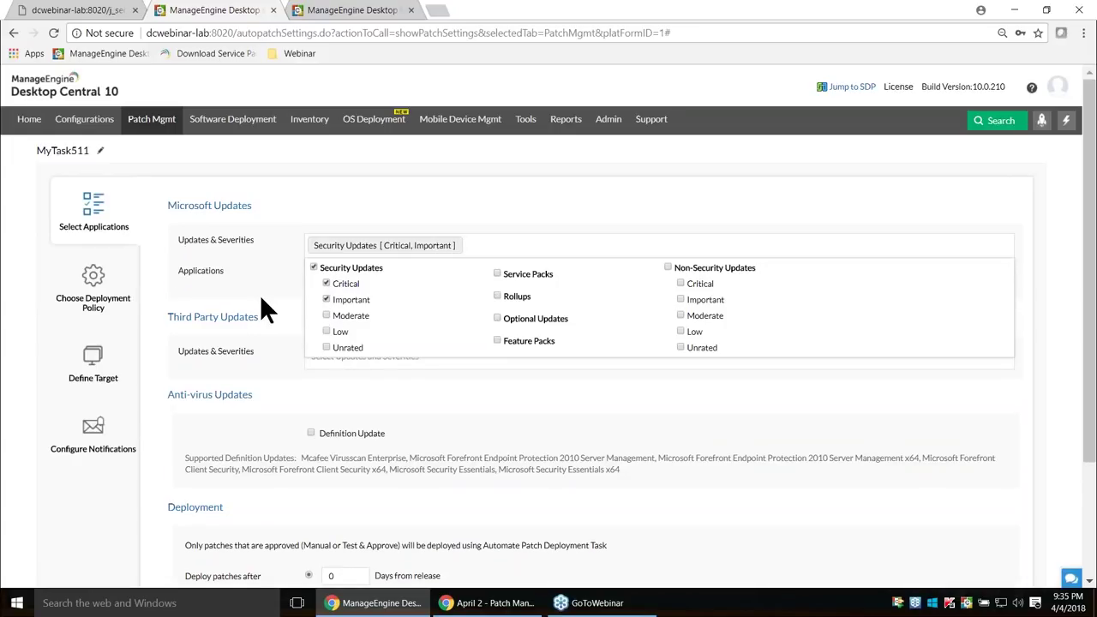
click(255, 294)
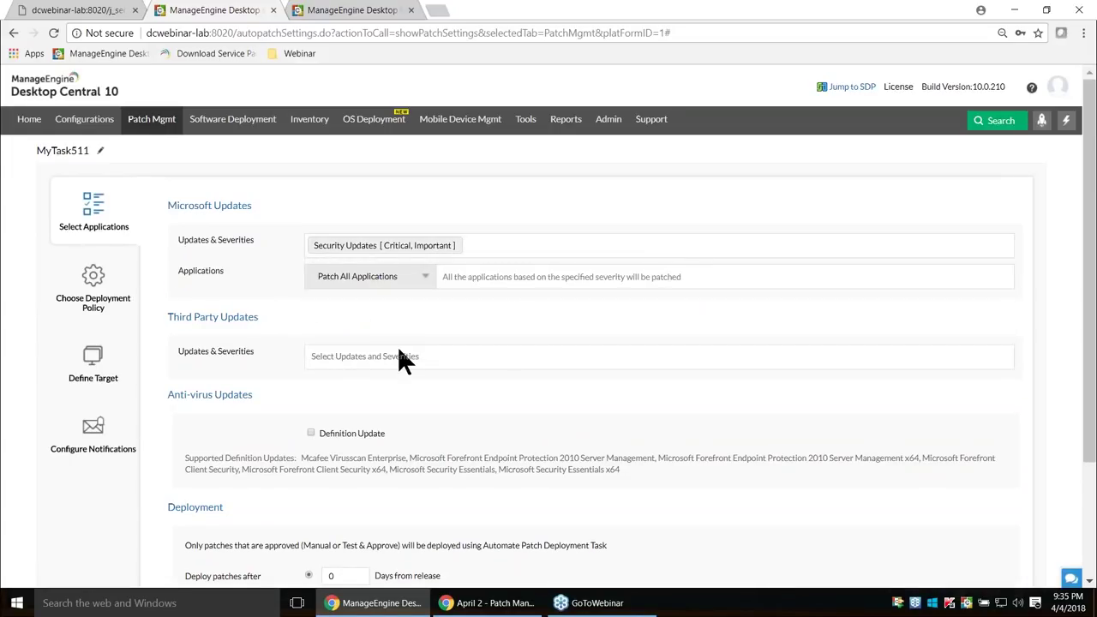
- View the application choices for Microsoft updates and the severity choices for third-party updates
click(526, 283)
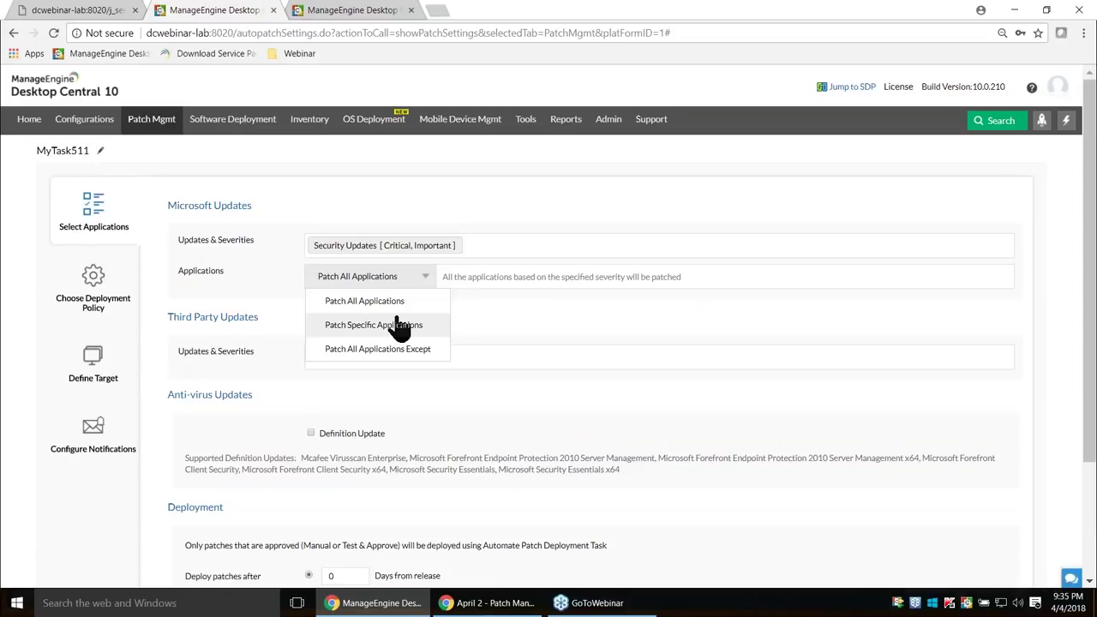
click(452, 358)
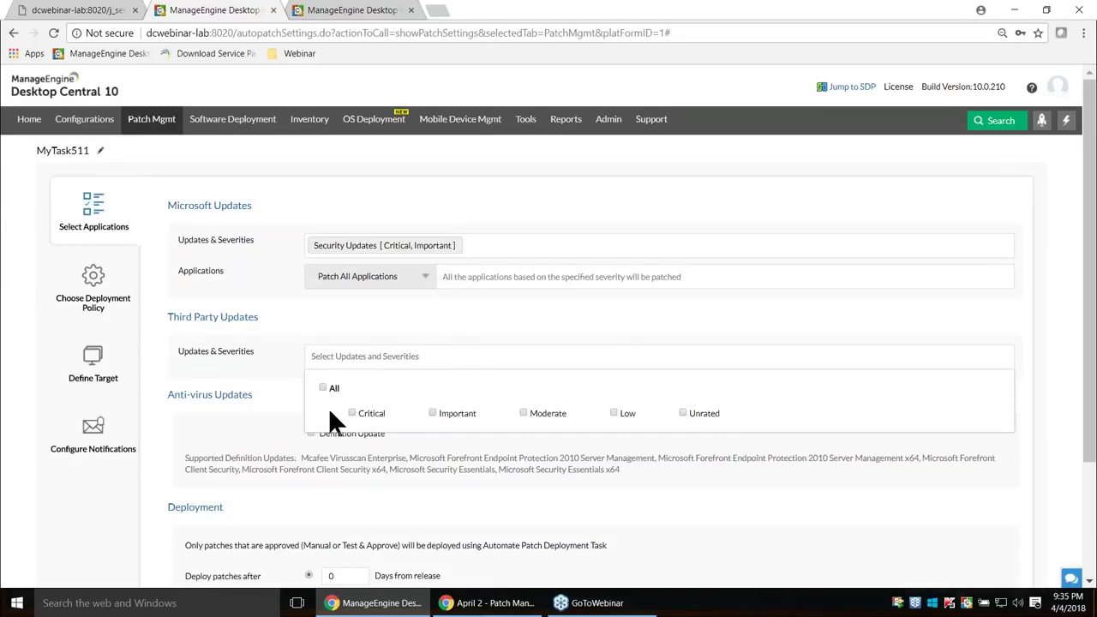
click(482, 326)
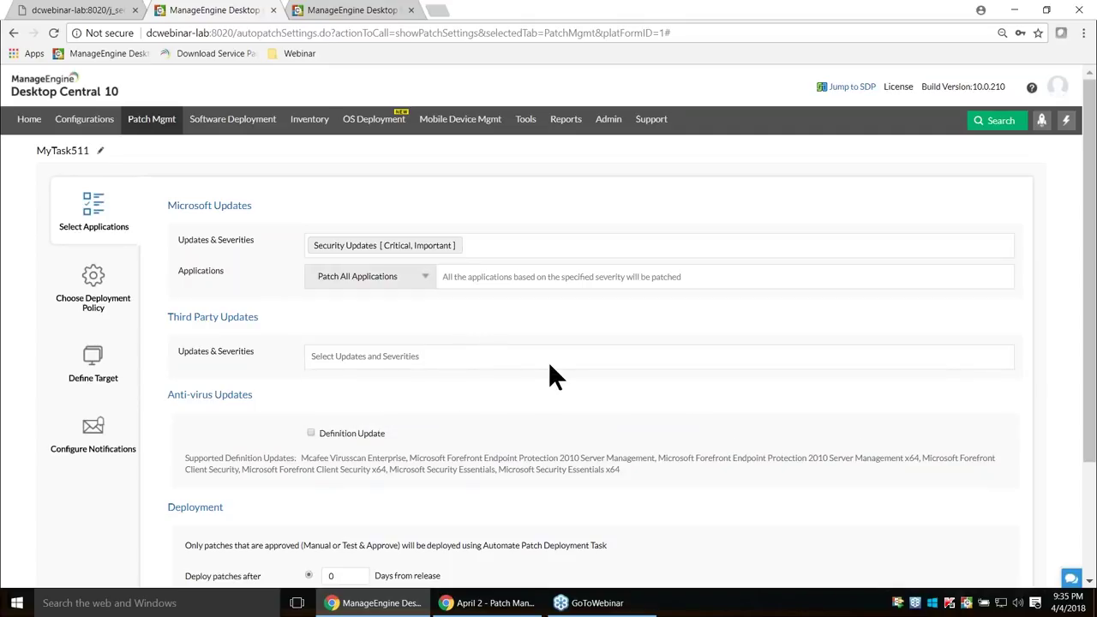
- Set the task to deploy patches 30 days from release
scroll(550, 364, down, 2)
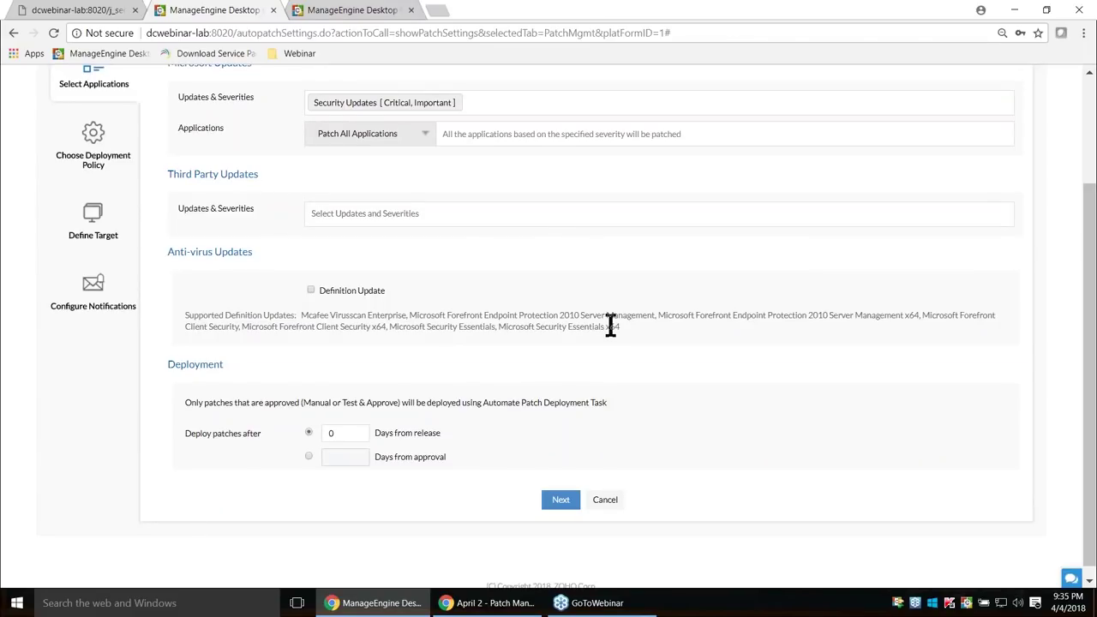
double_click(330, 434)
text(30)
scroll(390, 412, up, 2)
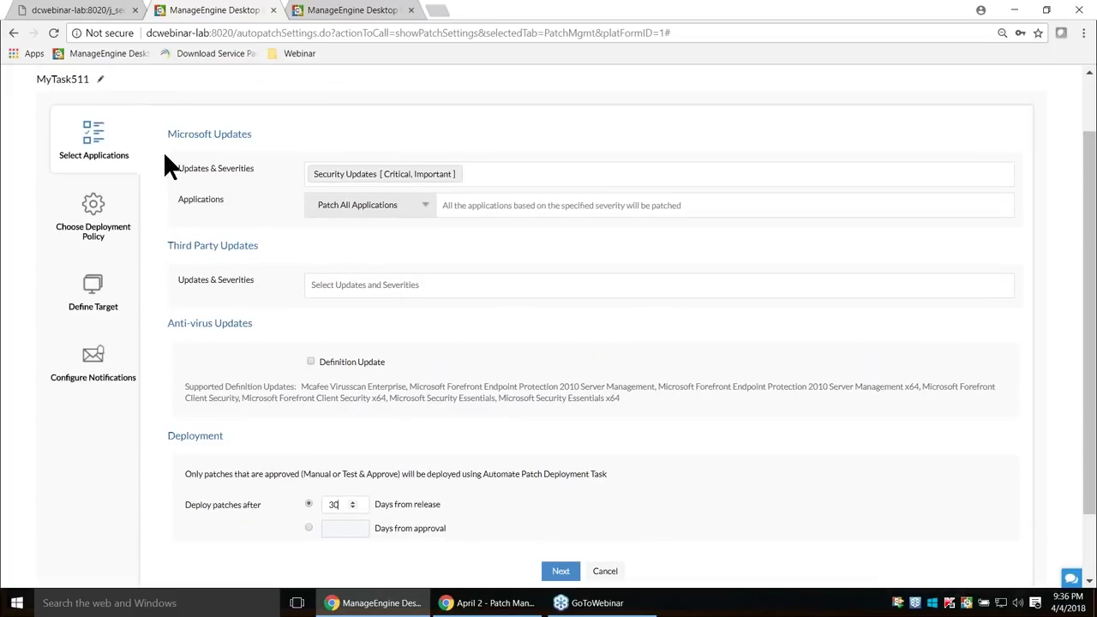
- Apply the Chrome Deploy Policy to the task and enable Suspend Task After, viewing the date picker without choosing a date
click(124, 245)
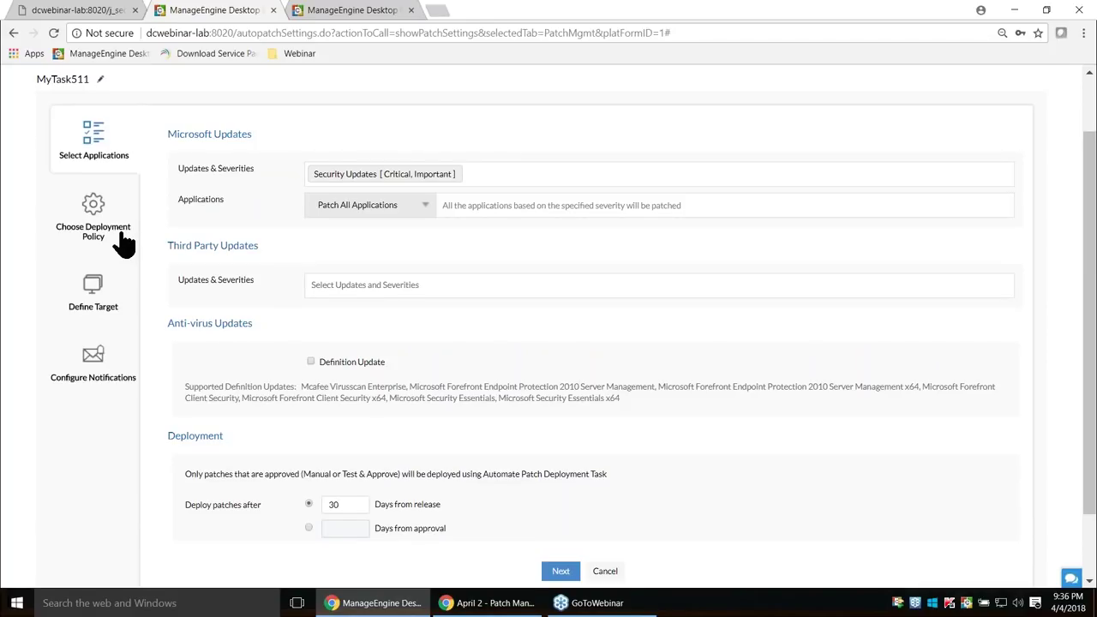
click(538, 154)
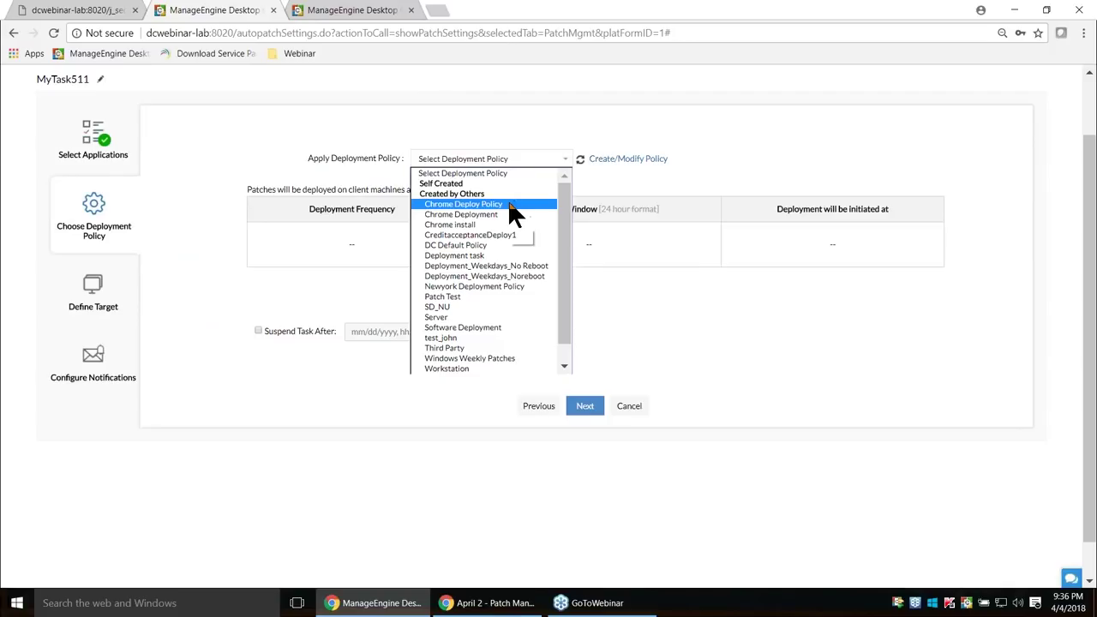
click(507, 206)
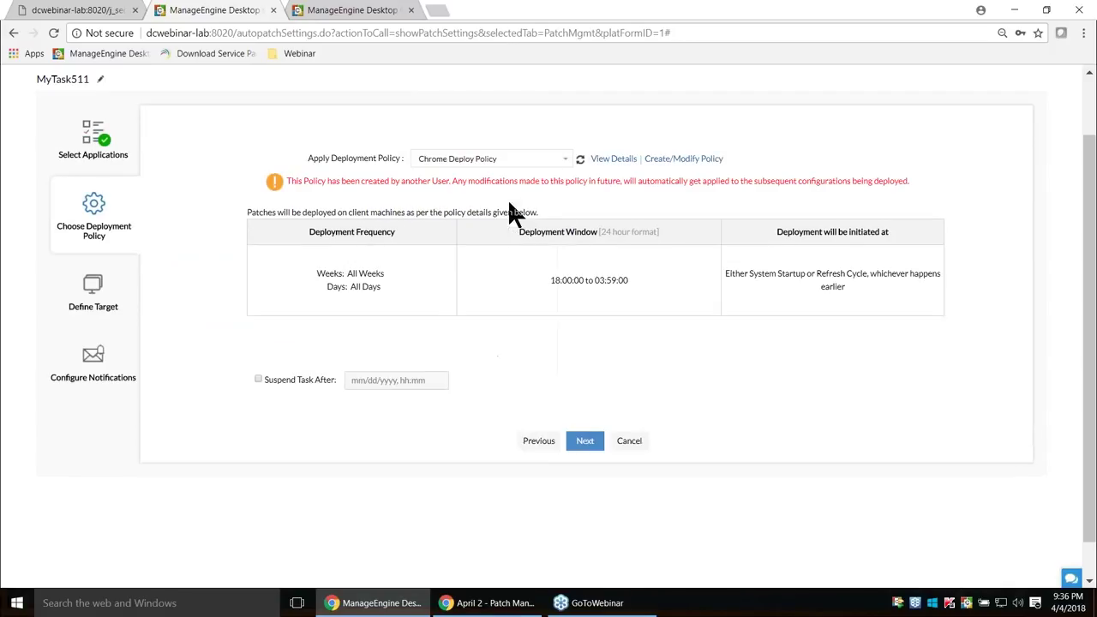
click(259, 379)
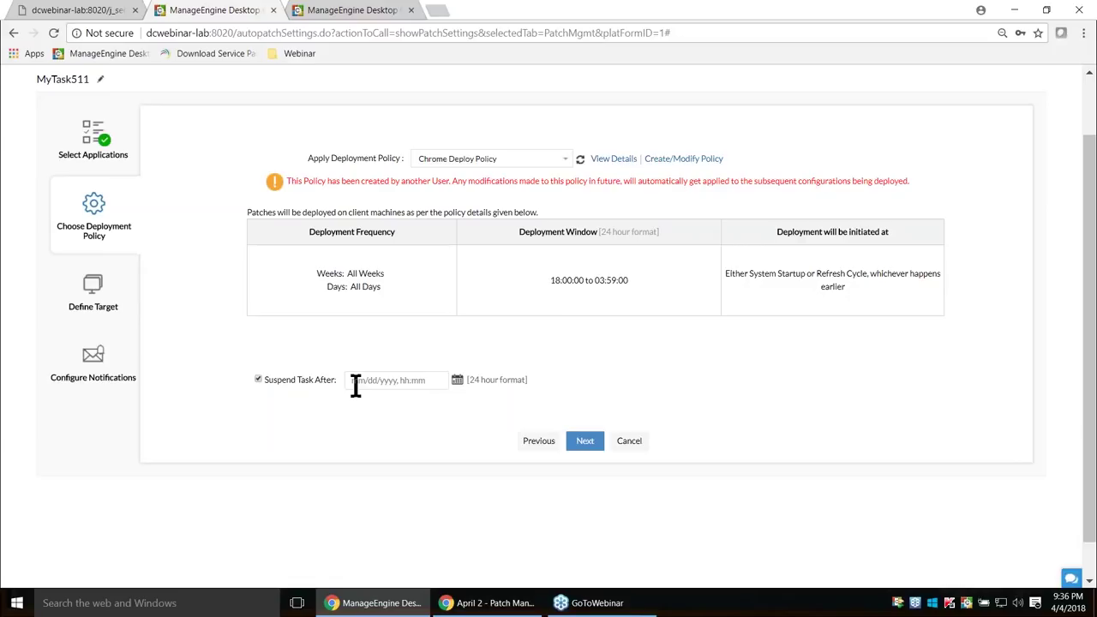
click(457, 381)
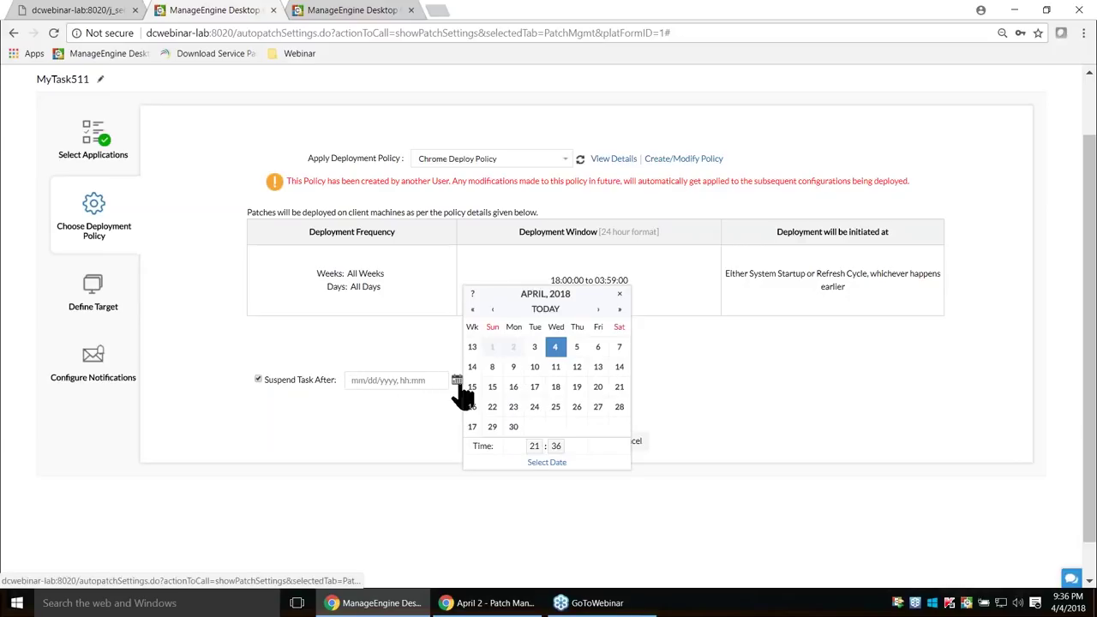
click(414, 412)
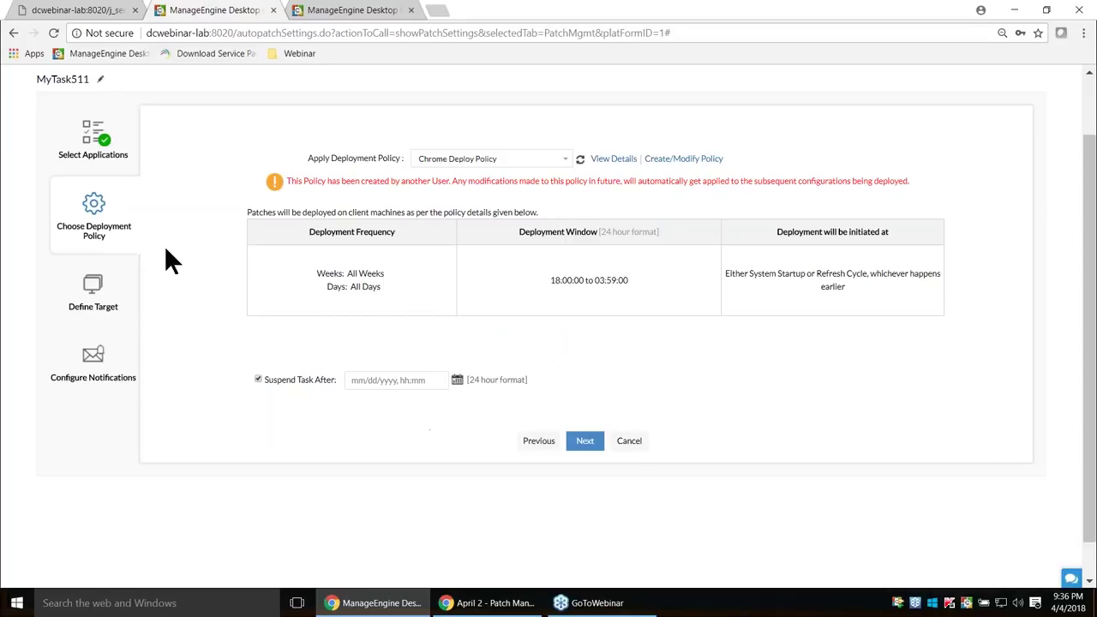
- Define the New York remote office as the task's first target
click(114, 293)
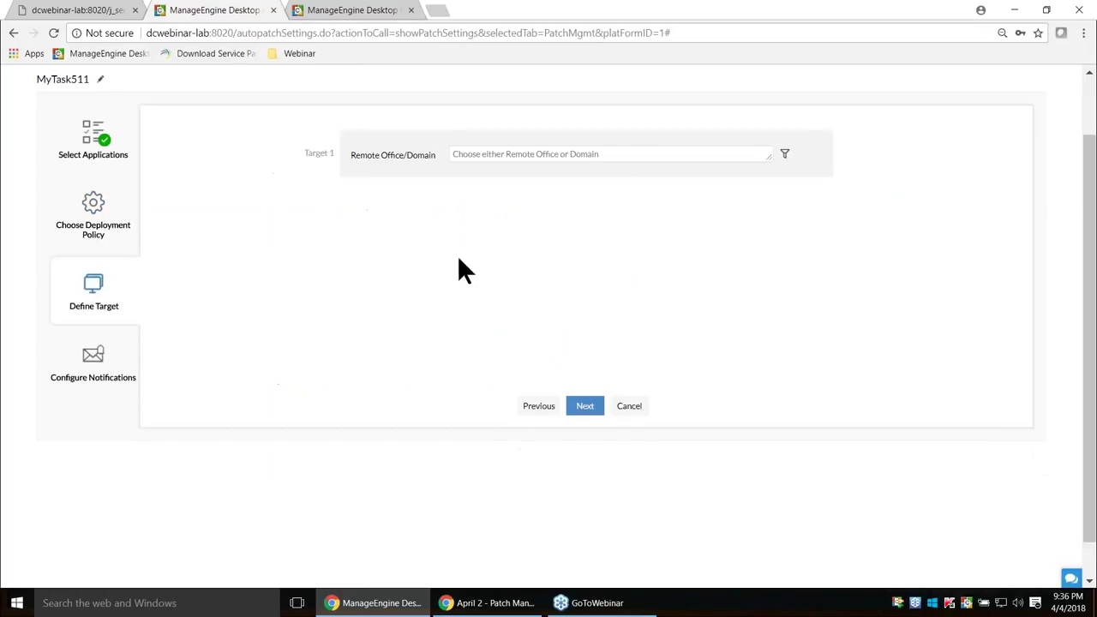
click(522, 148)
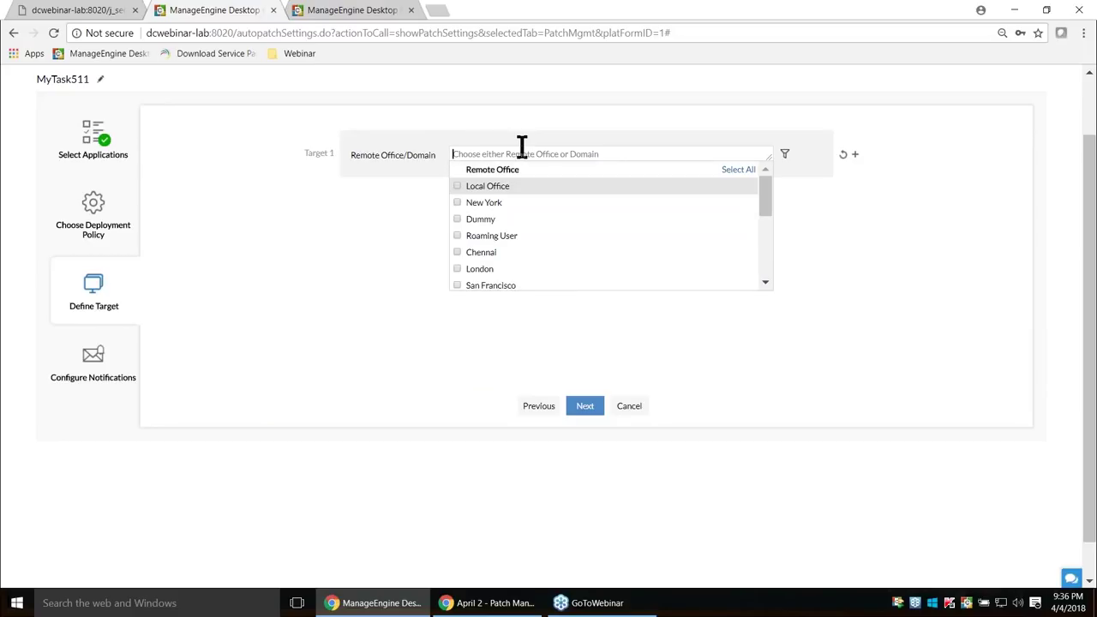
click(457, 203)
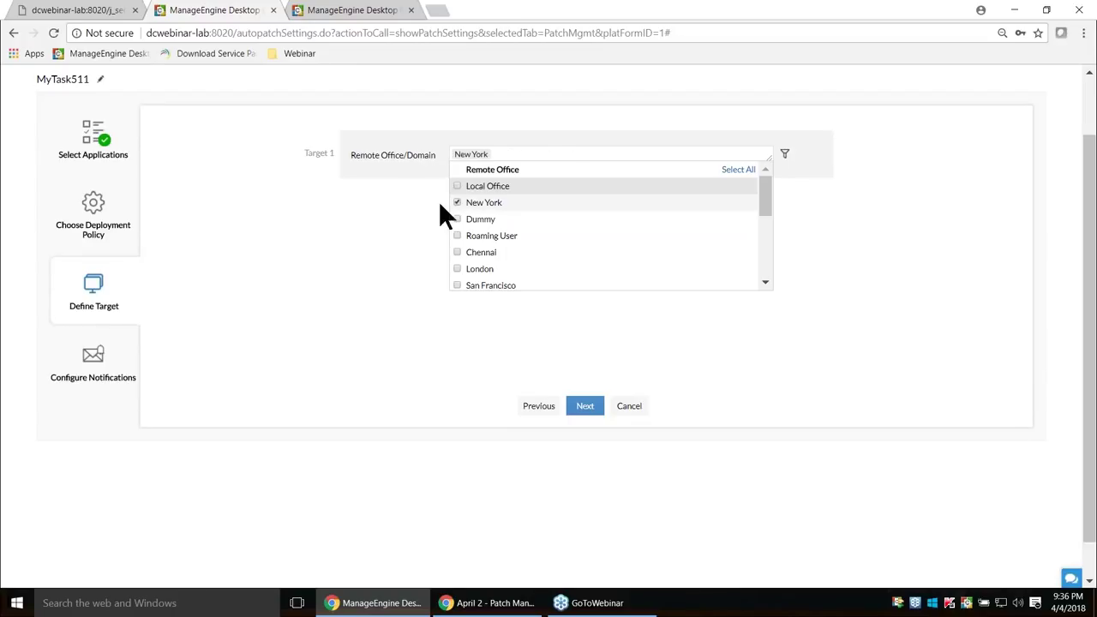
click(392, 210)
- Expand the filter settings of the New York target, view the computer filter criteria, and open the task's notification settings
click(784, 153)
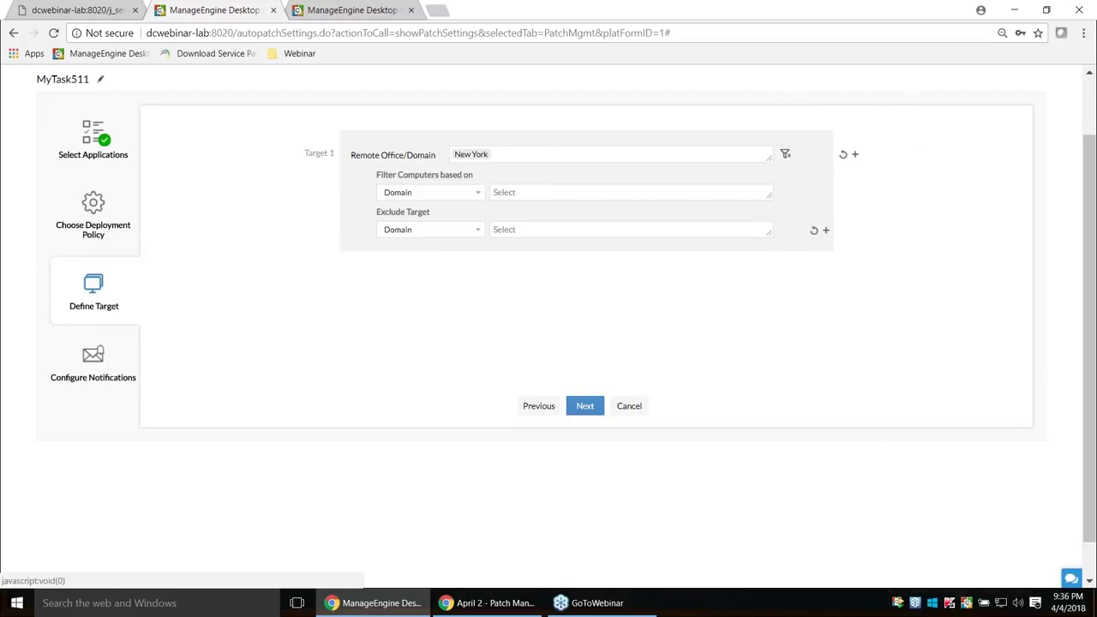
click(450, 192)
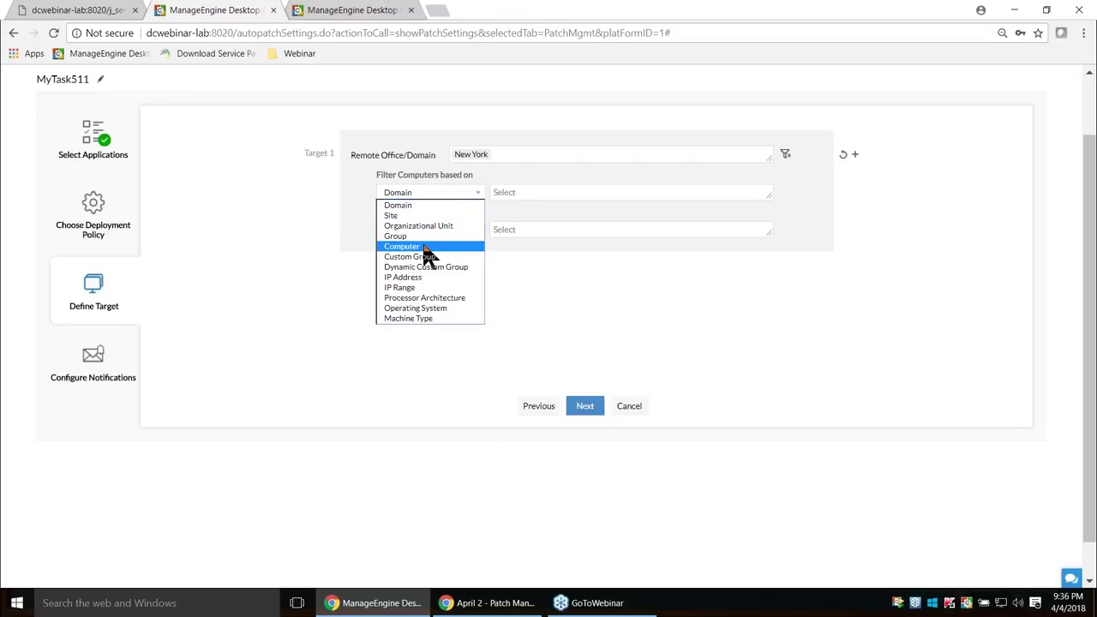
click(297, 245)
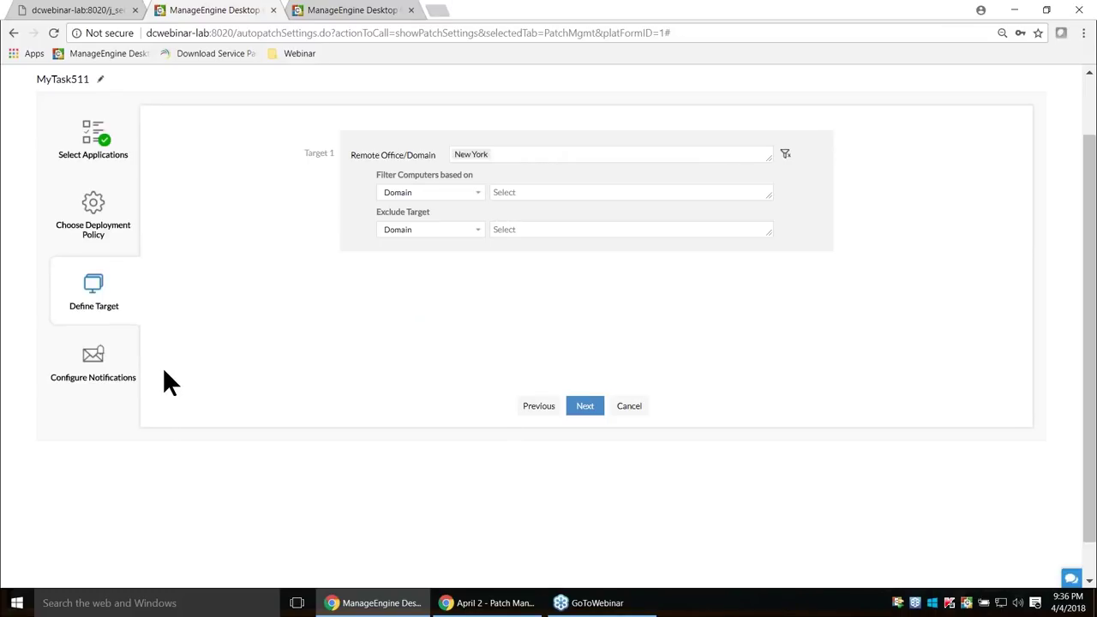
click(101, 388)
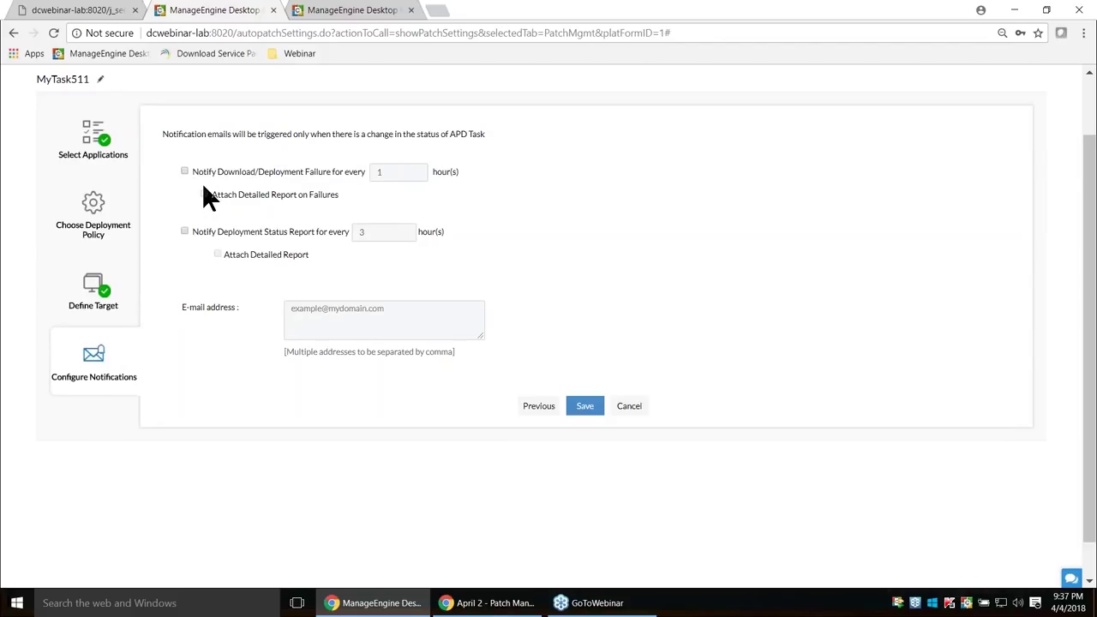
- Open the existing Deployment for New York Site task from the Automate Patch Deployment list and review its summary details
scroll(338, 233, up, 2)
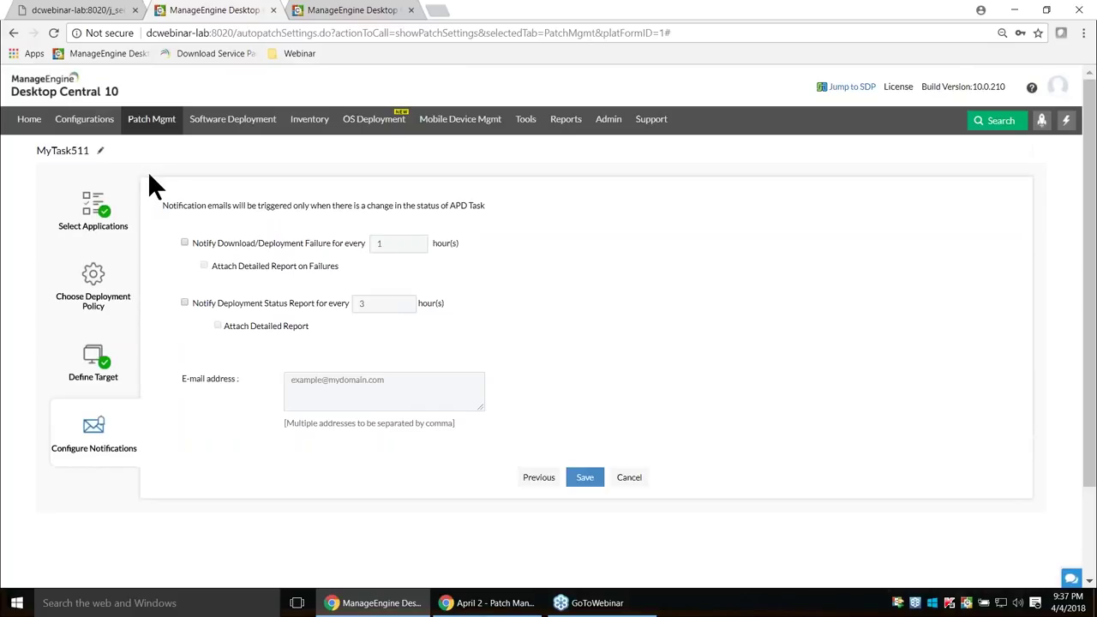
click(170, 126)
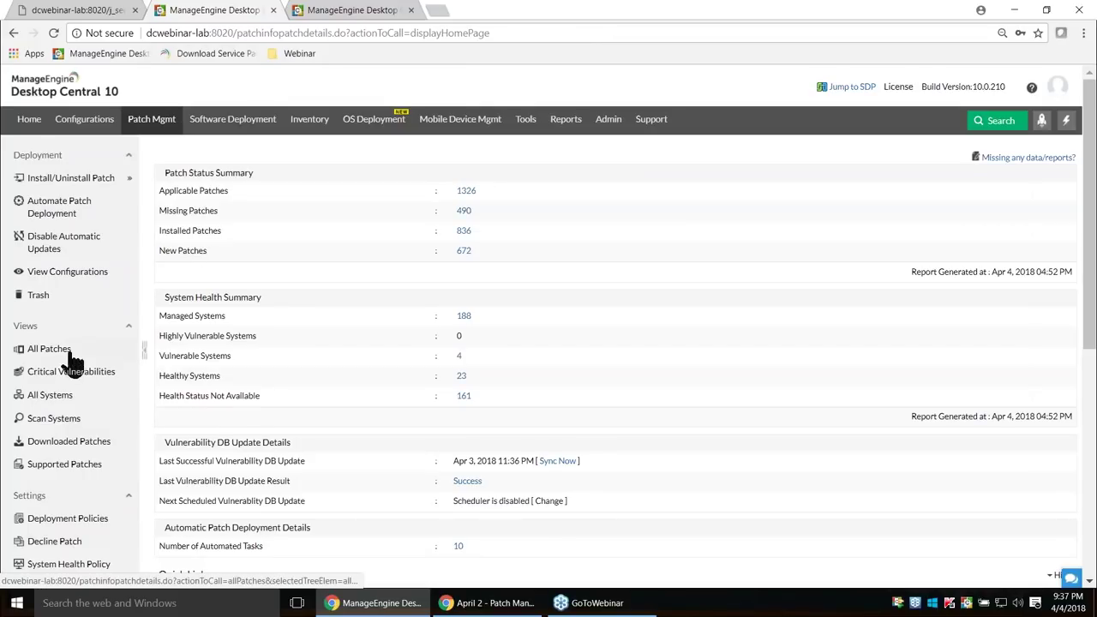
click(80, 216)
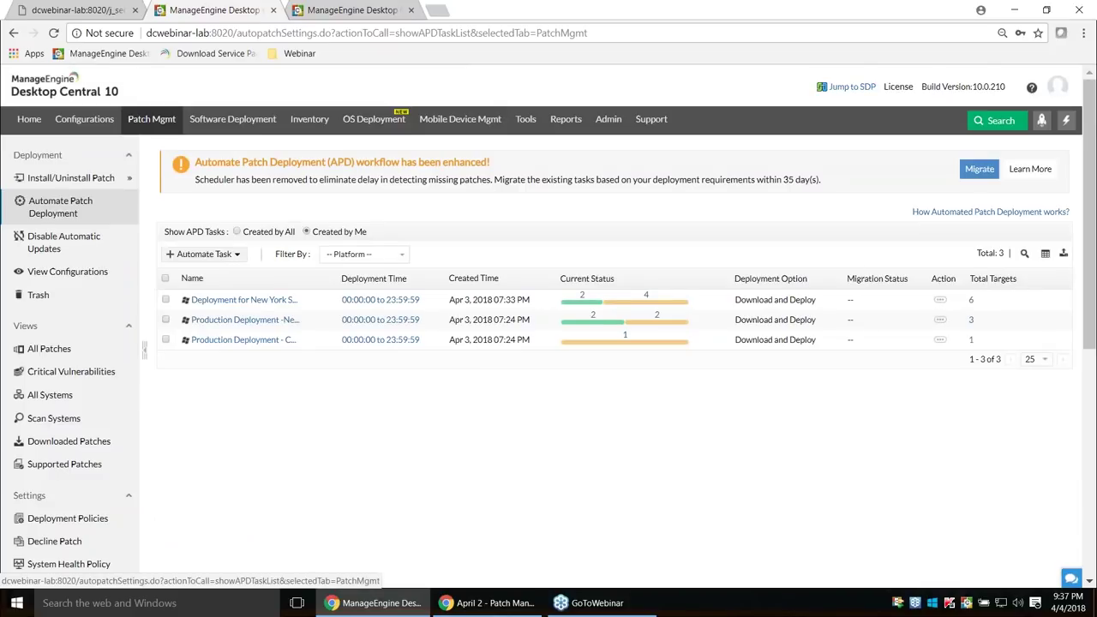
click(273, 301)
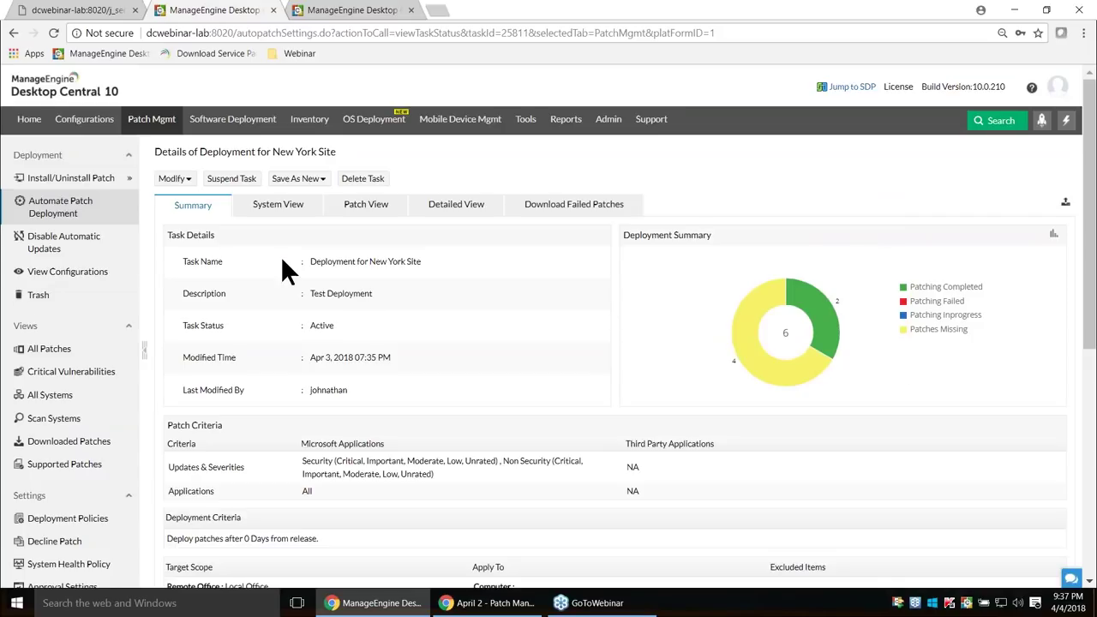
scroll(284, 262, down, 1)
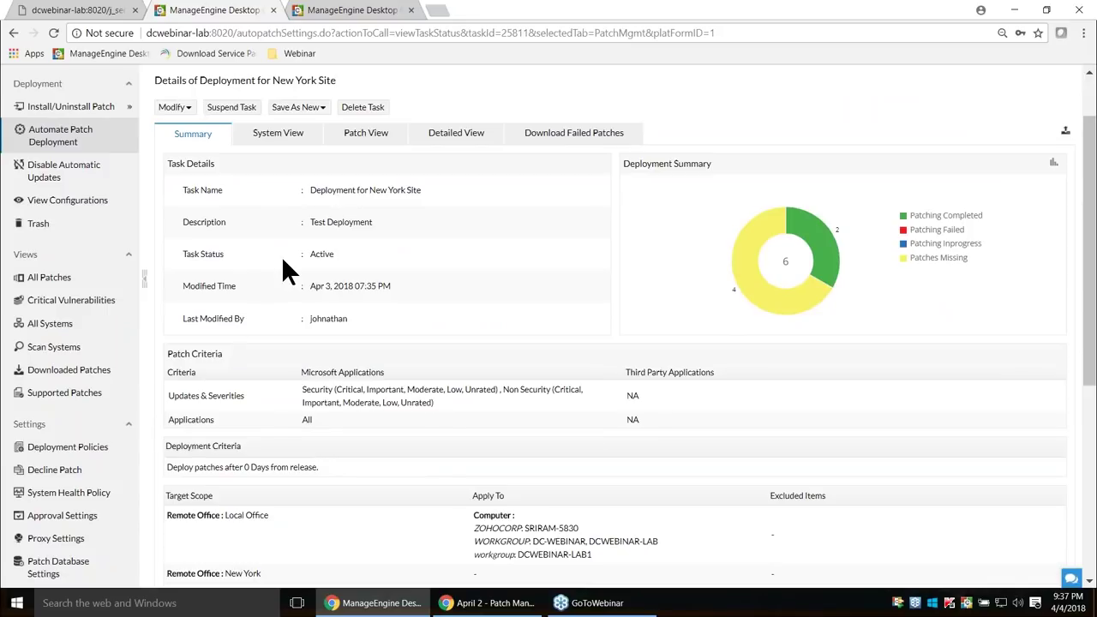
scroll(364, 287, down, 1)
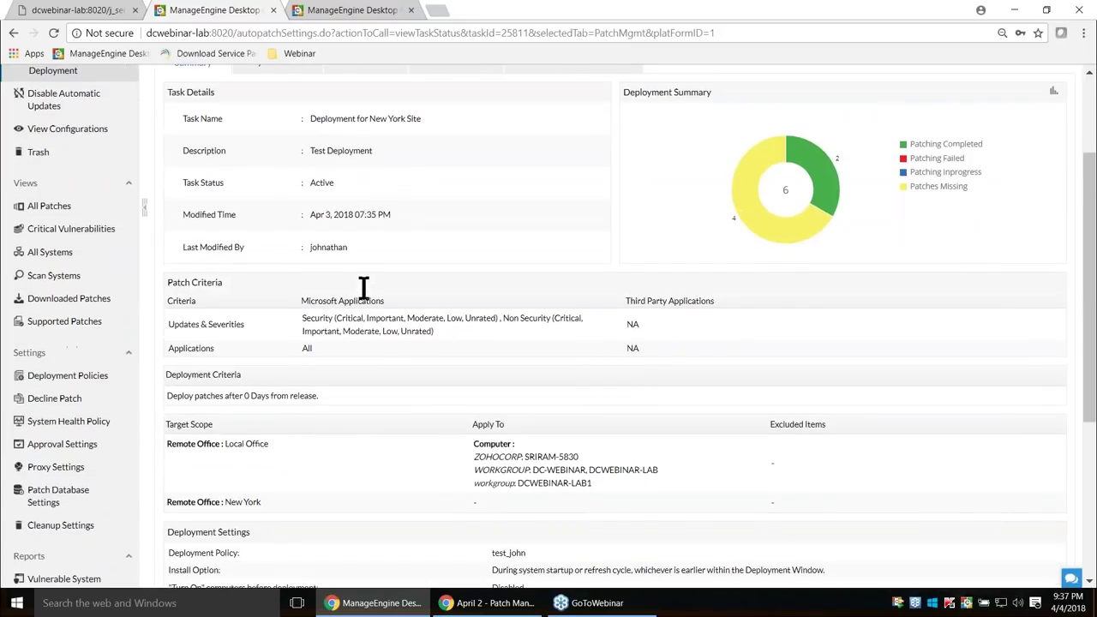
scroll(364, 288, down, 1)
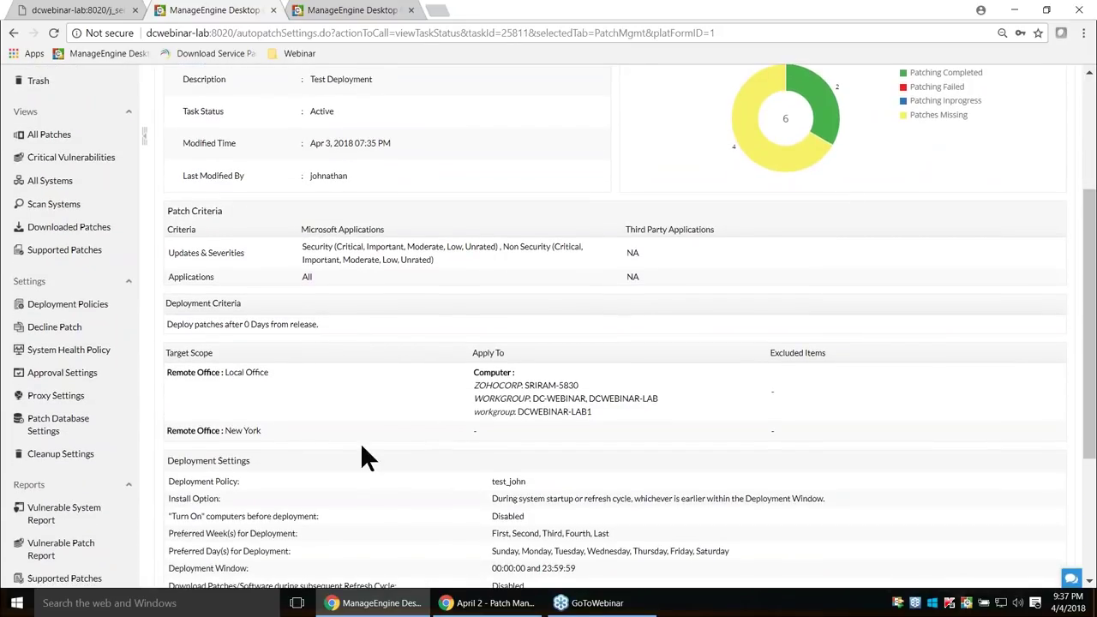
scroll(450, 420, up, 2)
- View the systems with Patching Completed status from the deployment summary chart and return to the task summary
mouse_move(827, 266)
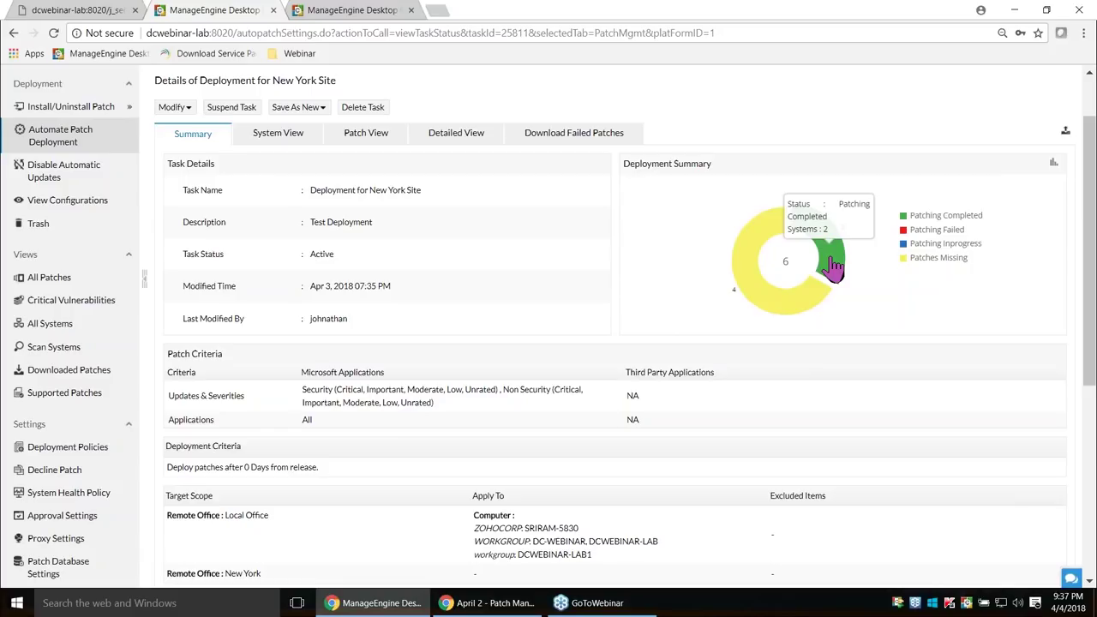
click(831, 260)
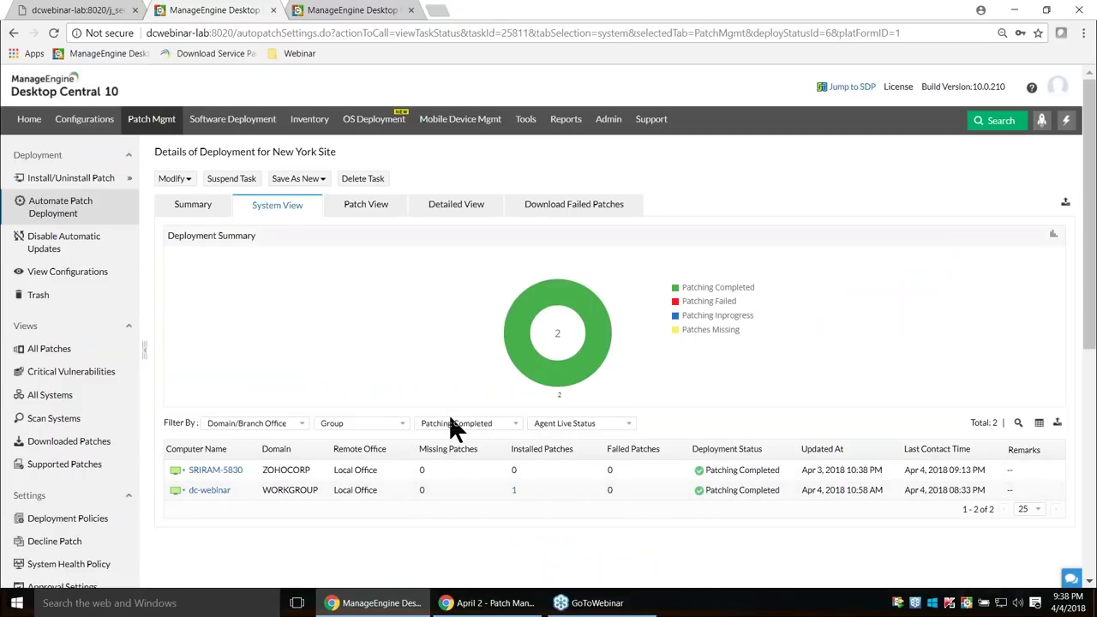
click(197, 213)
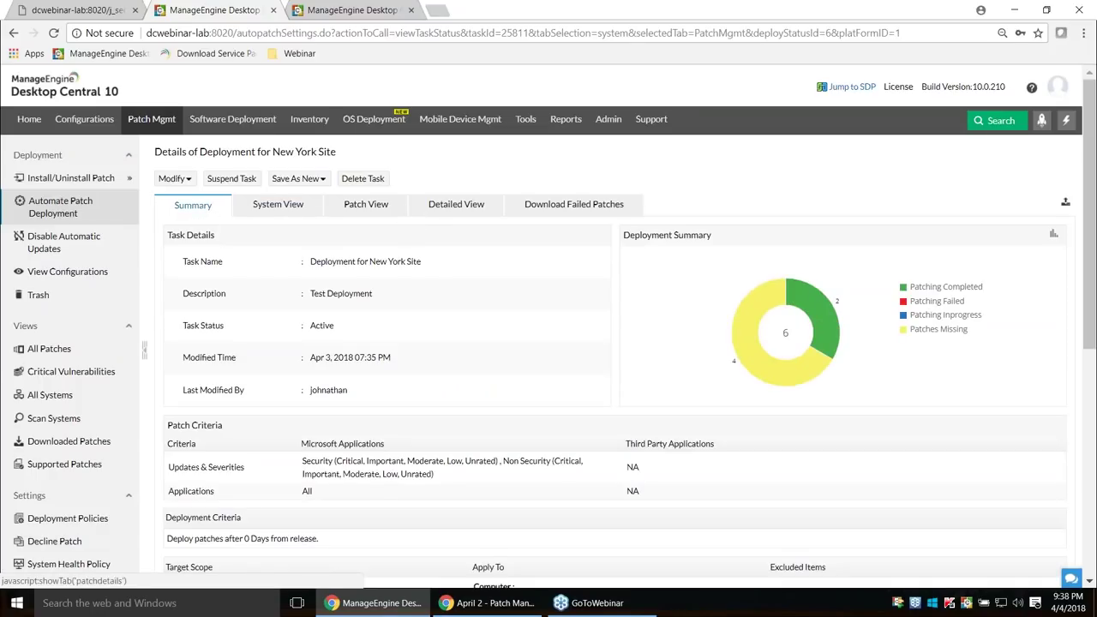
- View the systems with Patches Missing status from the summary chart and examine their last contact times
mouse_move(772, 374)
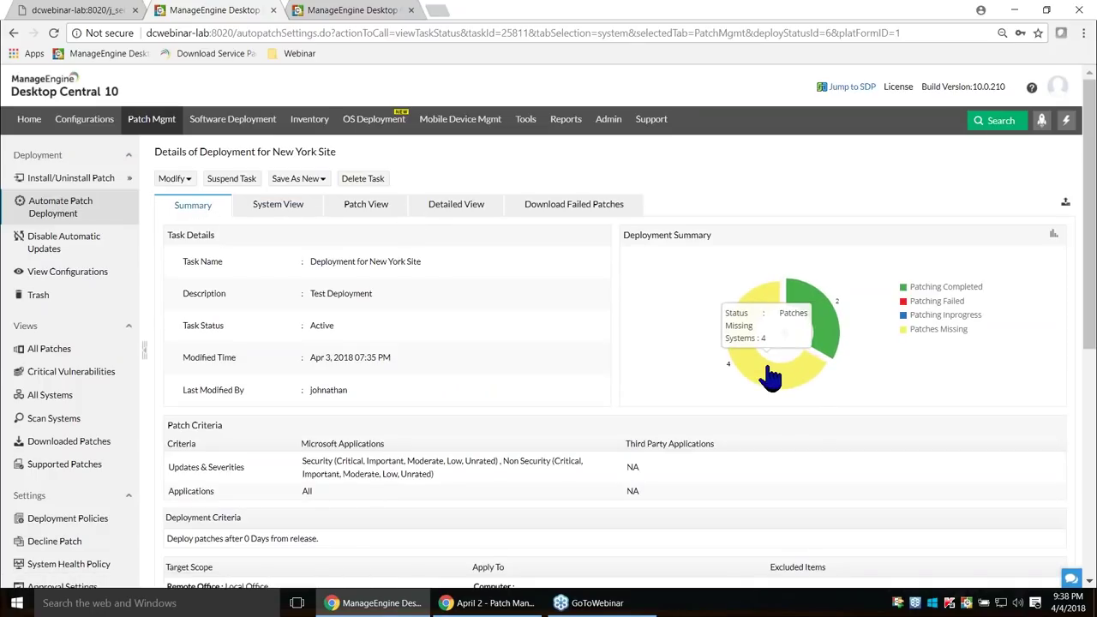
click(771, 374)
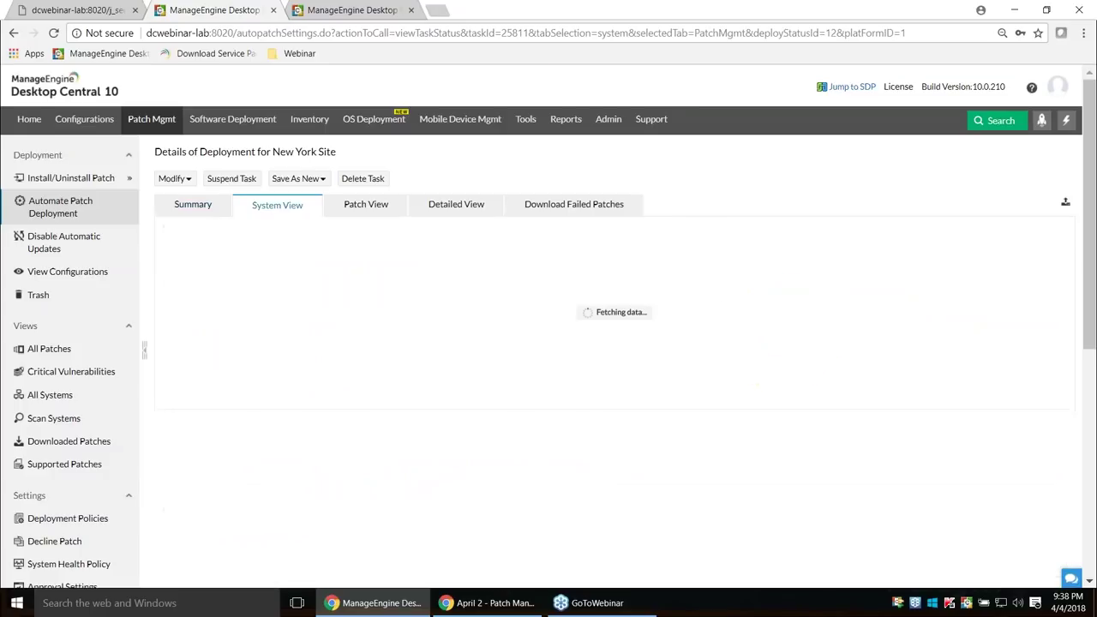
scroll(800, 287, down, 2)
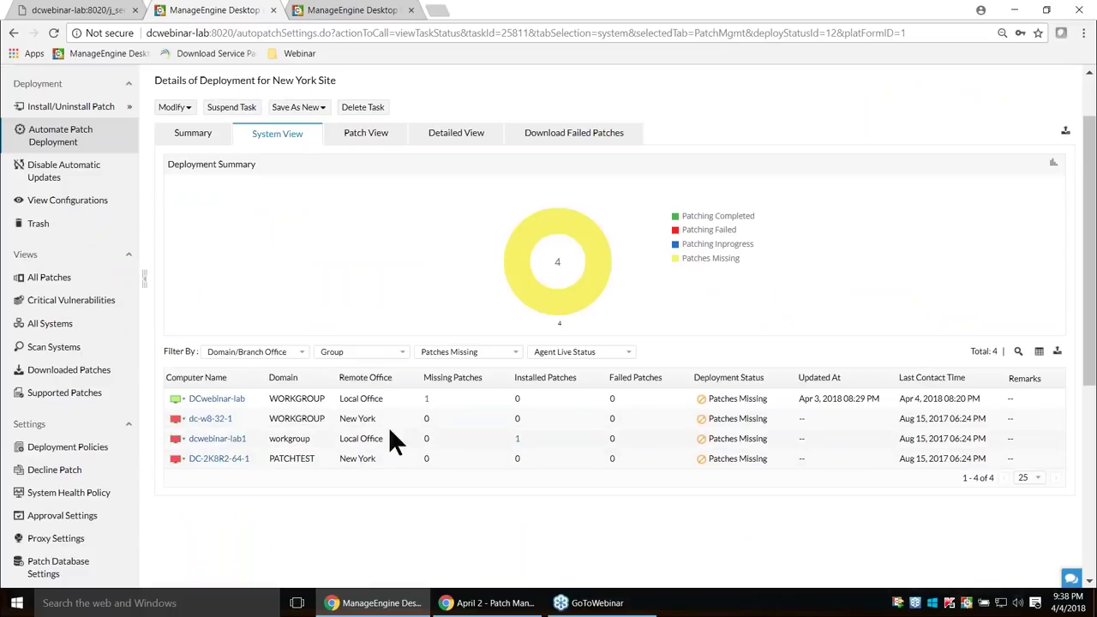
drag(902, 419, 957, 421)
click(955, 422)
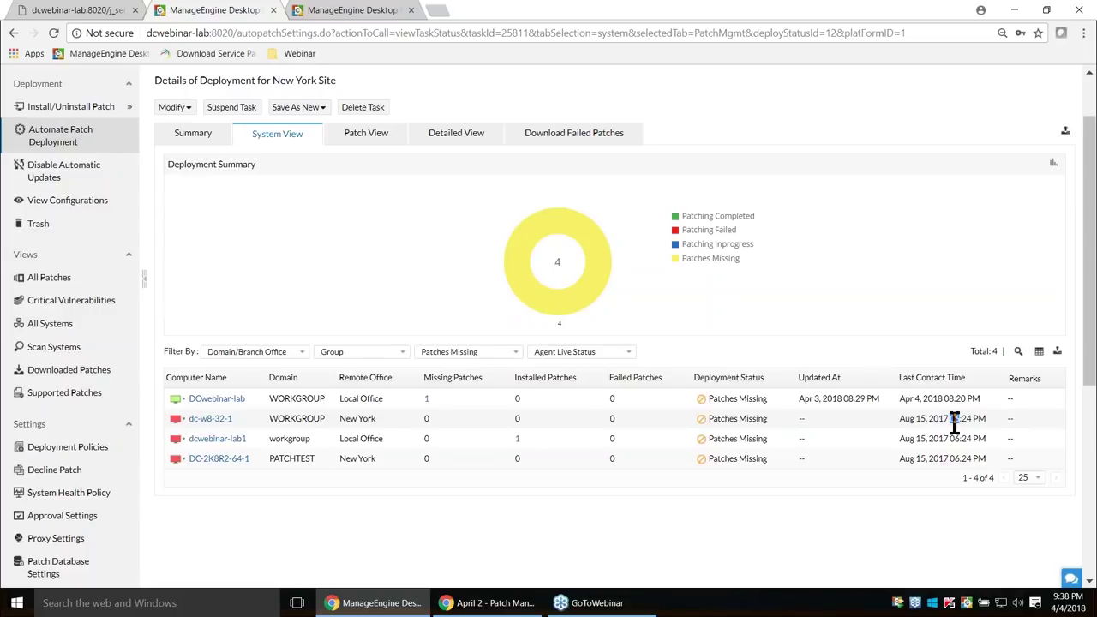
double_click(955, 420)
mouse_move(602, 248)
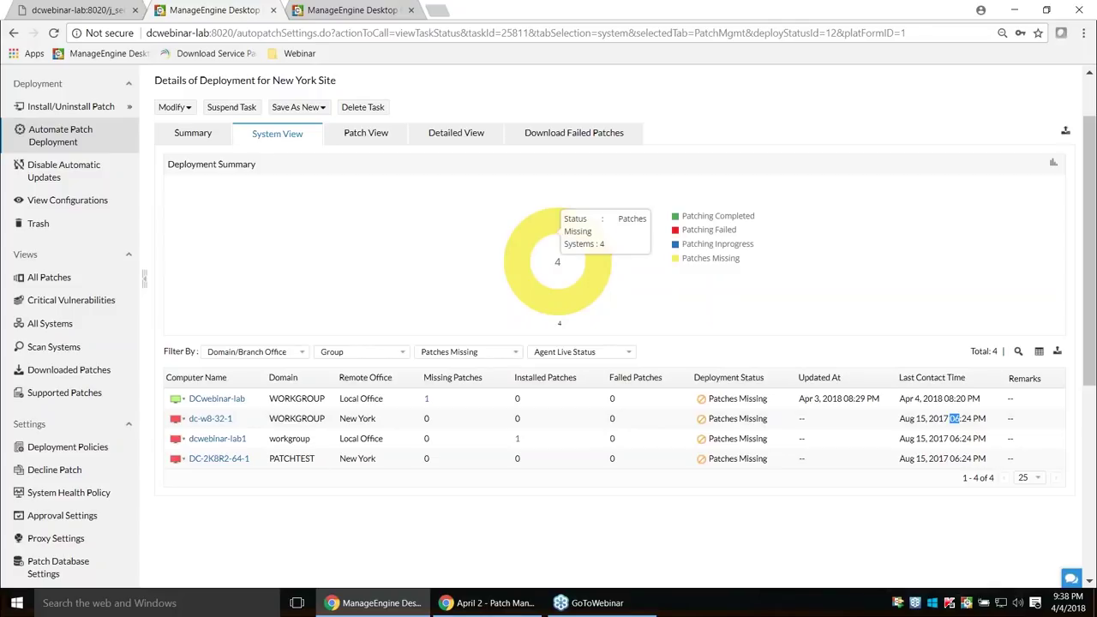
- View the Modify and Save As New options of the Deployment for New York Site task without choosing any
click(186, 112)
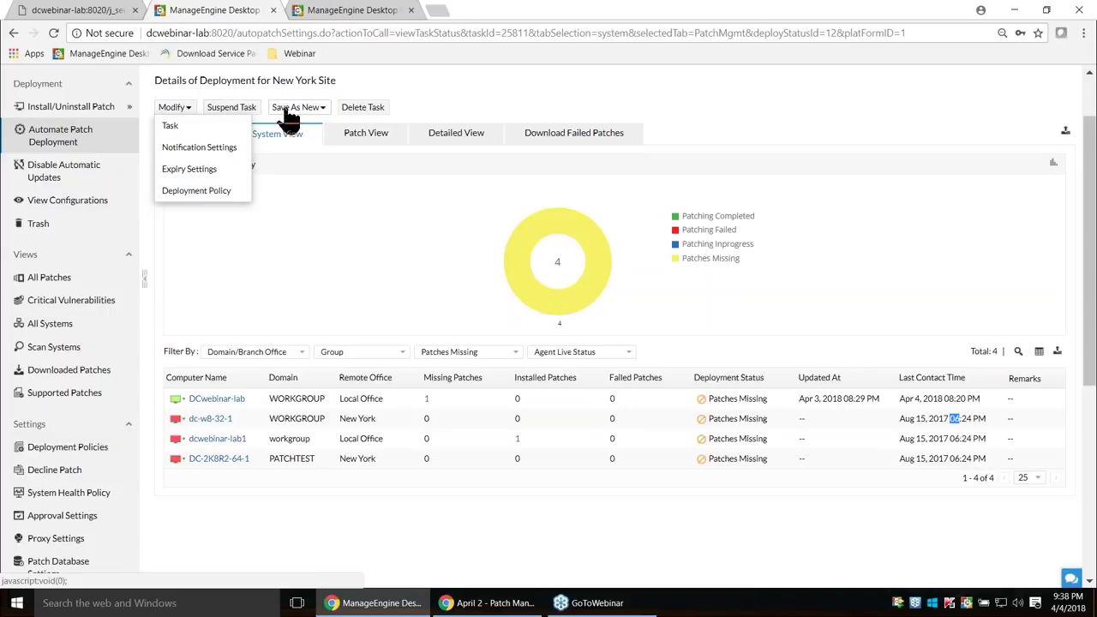
click(285, 208)
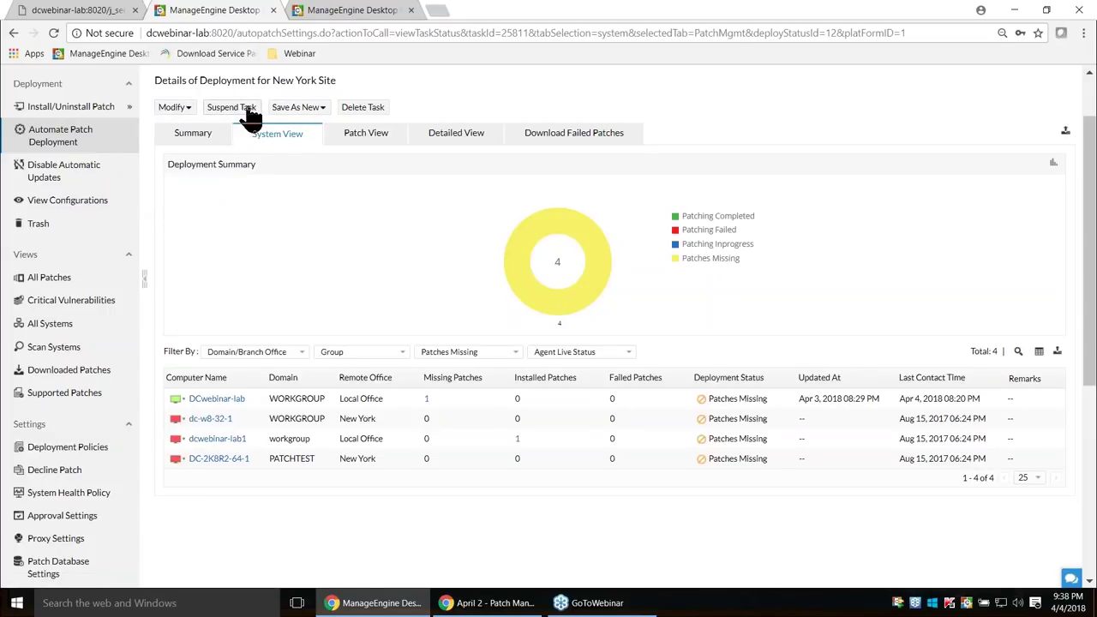
click(309, 110)
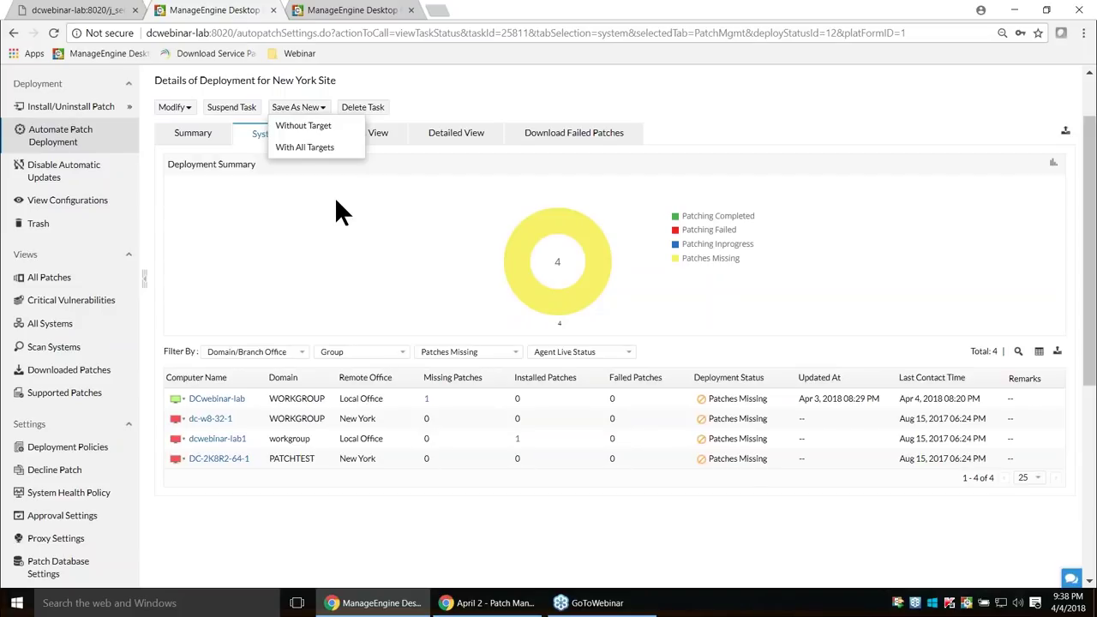
click(296, 169)
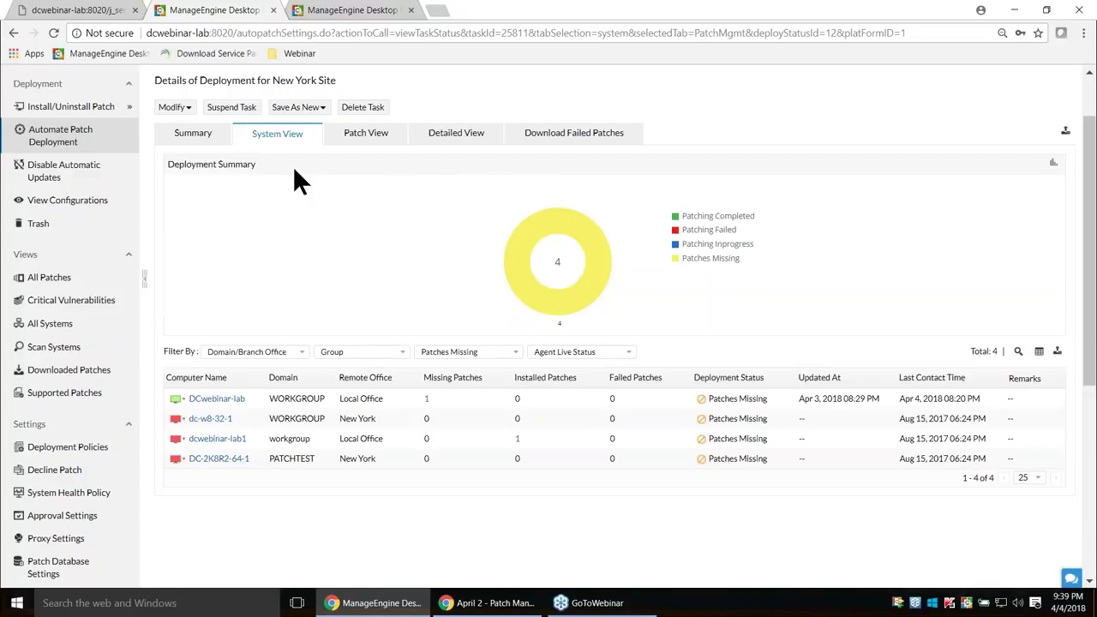
key(alt+Tab)
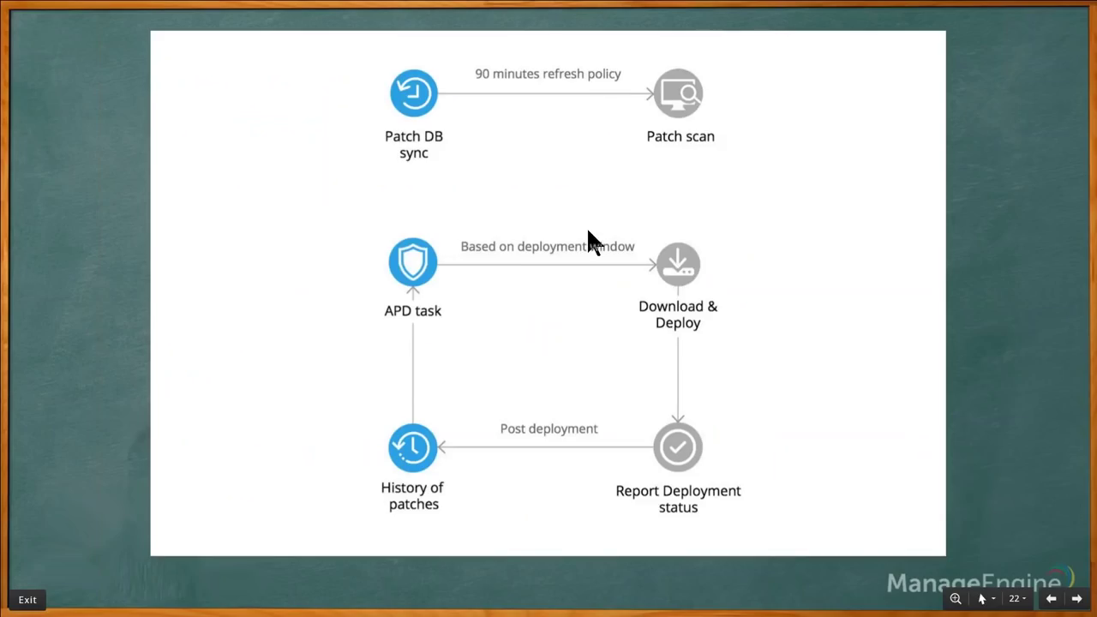
key(Right)
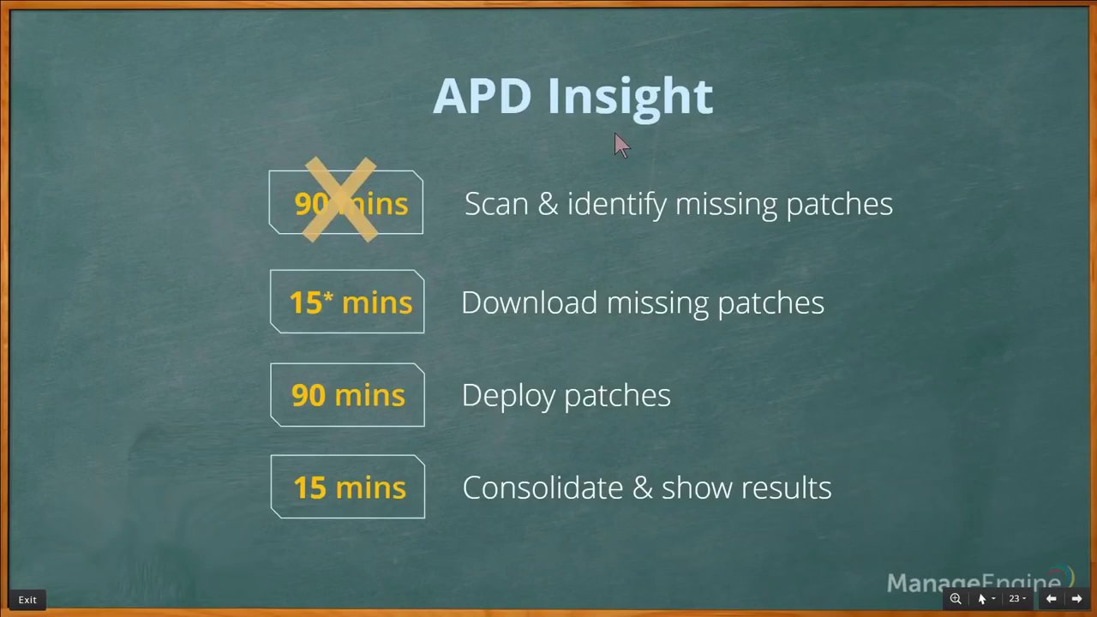
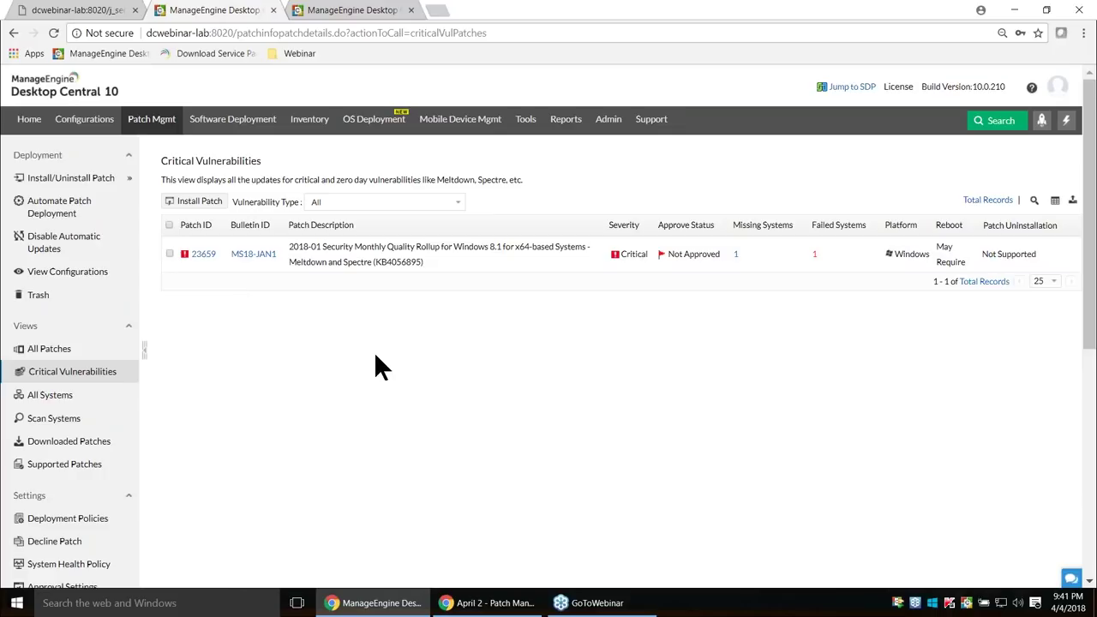
- Filter the critical vulnerabilities by MeltDown & Spectre and start an install configuration for the KB4056895 monthly quality rollup
click(420, 203)
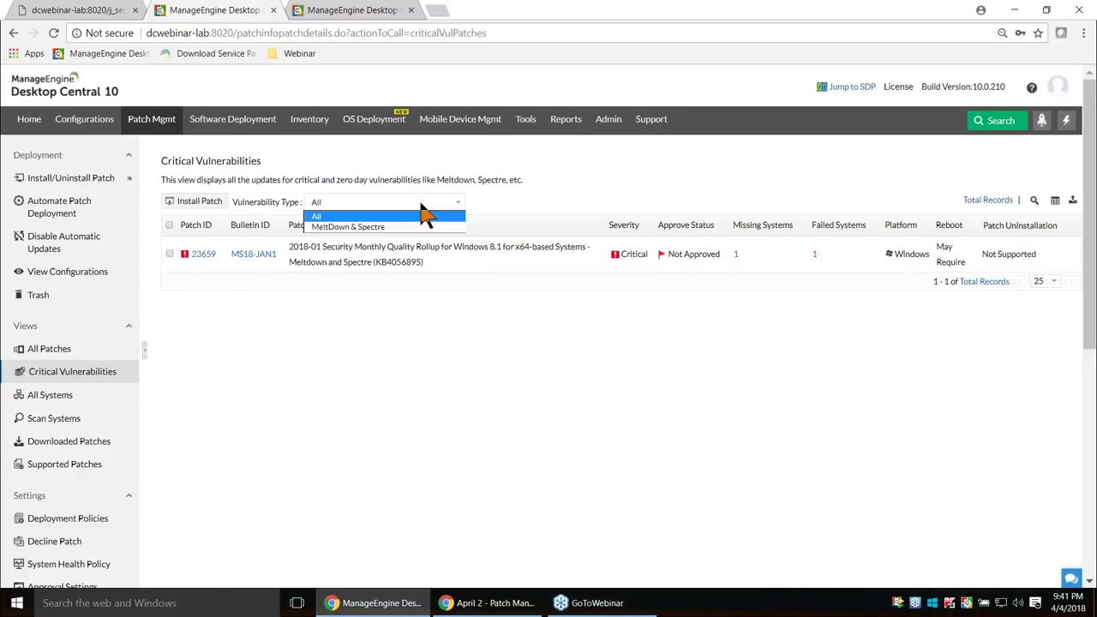
click(411, 227)
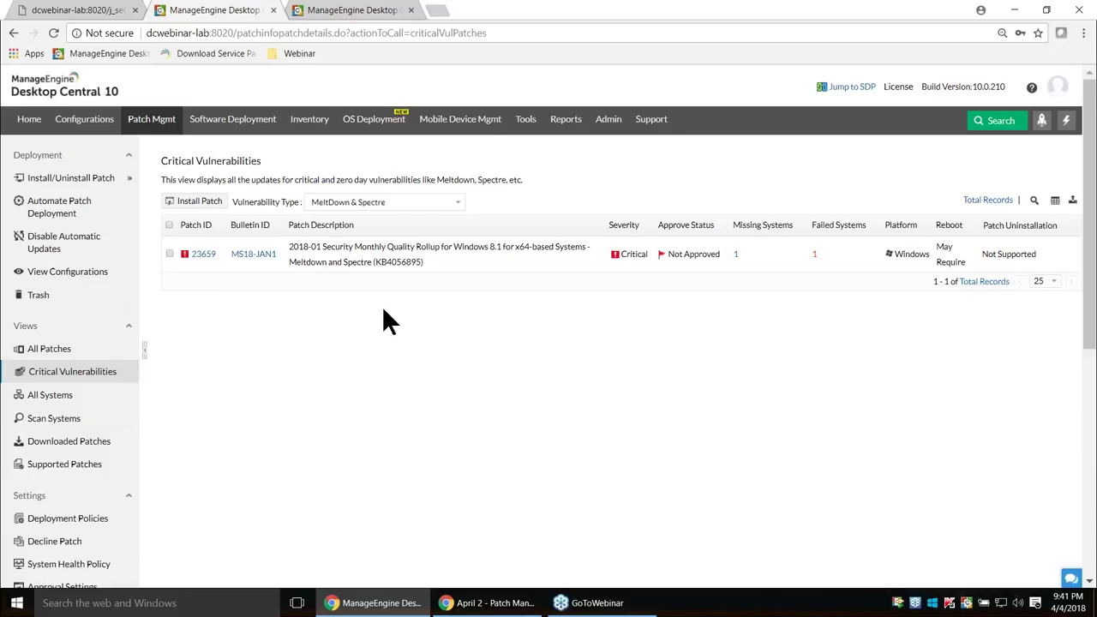
click(168, 254)
click(214, 203)
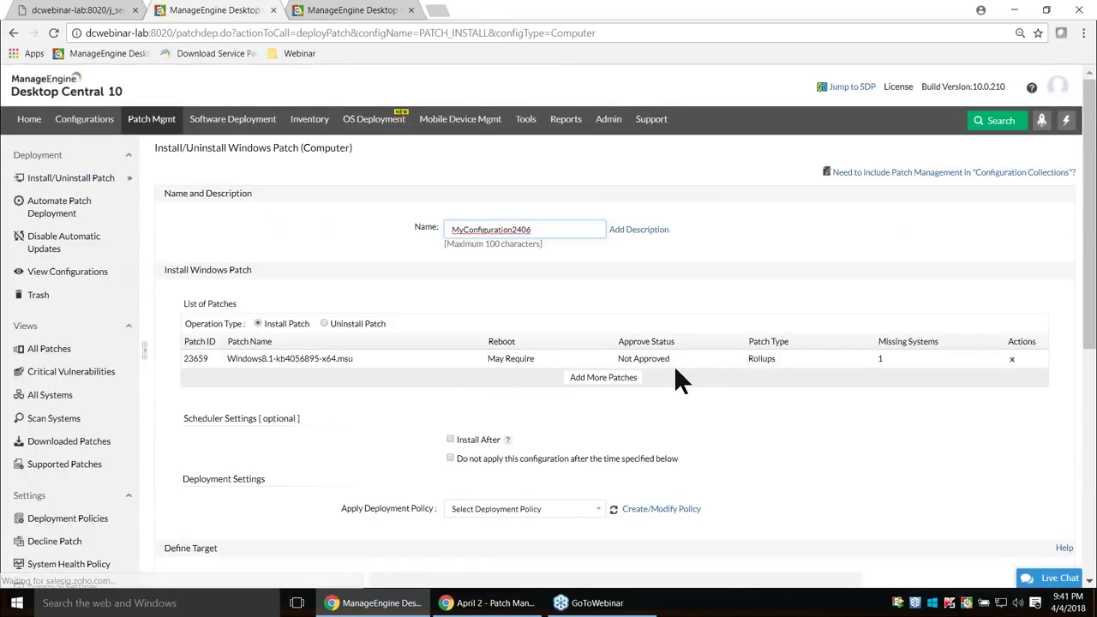
- Review the patch install configuration's patch list, scheduler, deployment policy, target and execution settings
scroll(677, 380, down, 3)
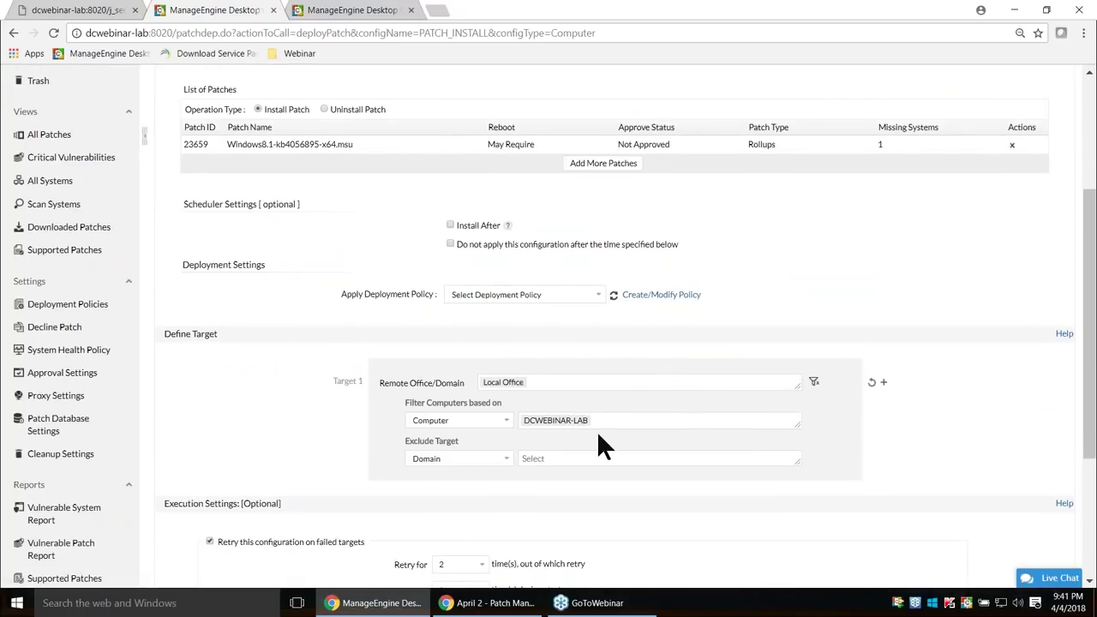
scroll(597, 431, down, 1)
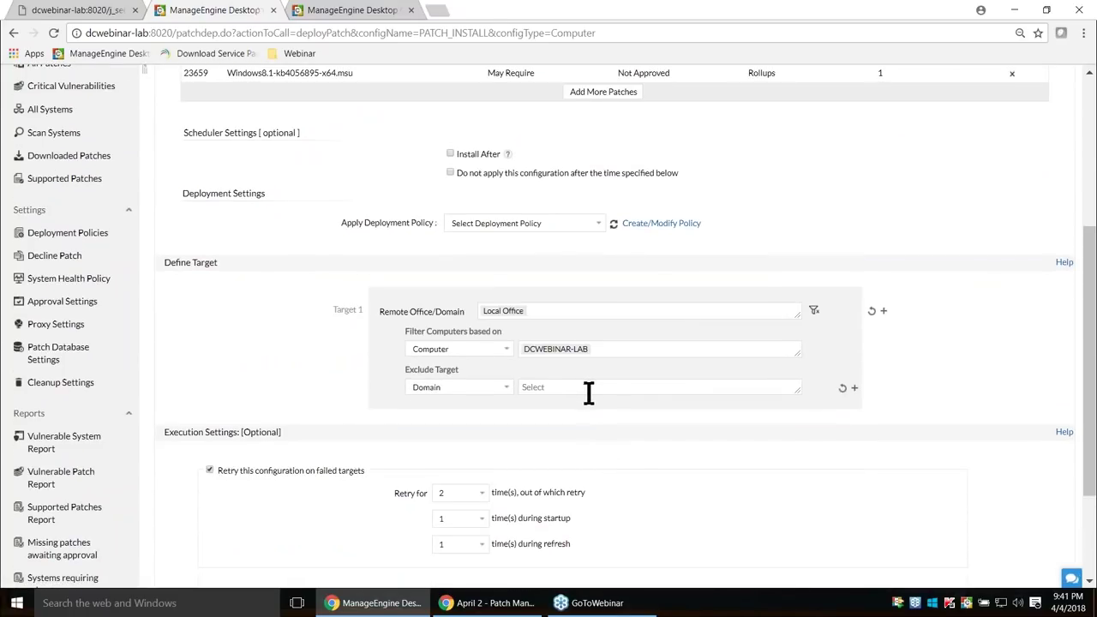
scroll(590, 392, down, 2)
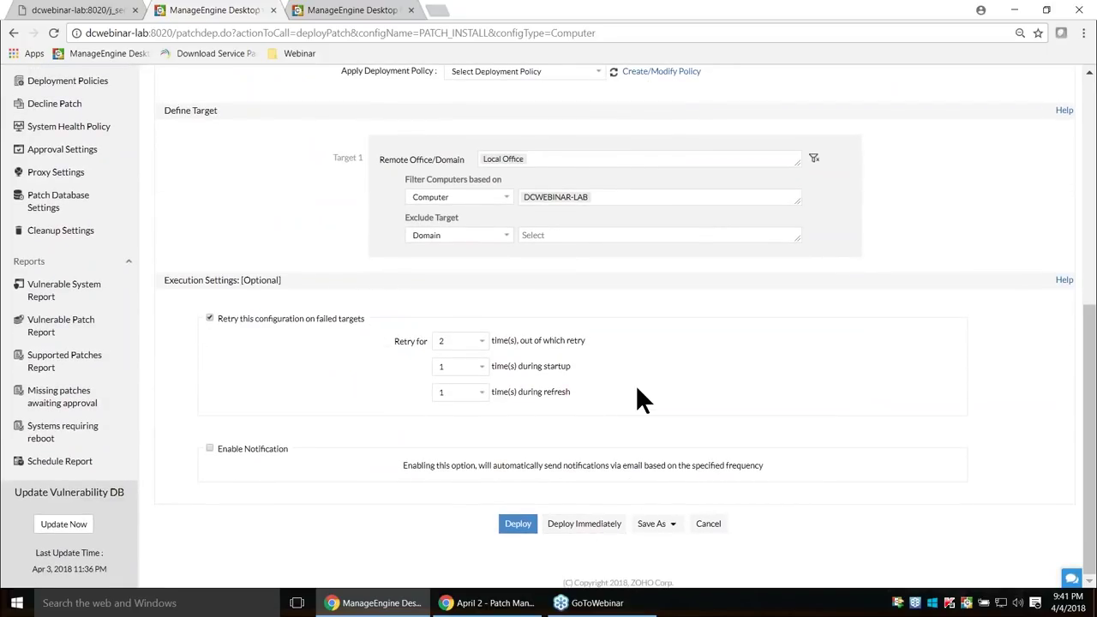
scroll(637, 400, up, 3)
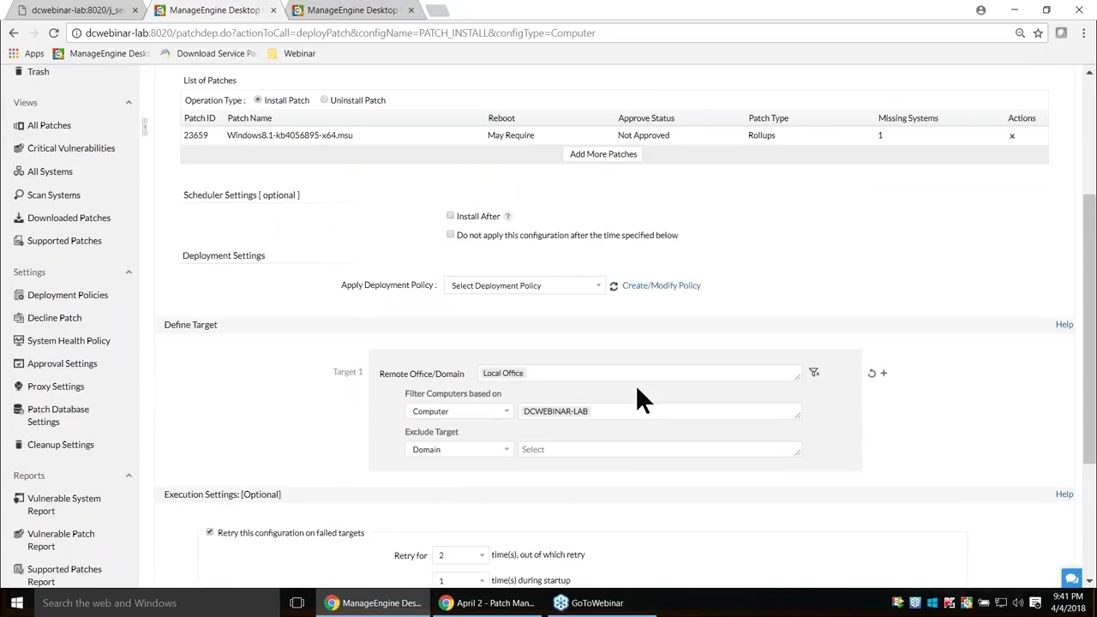
scroll(636, 384, up, 3)
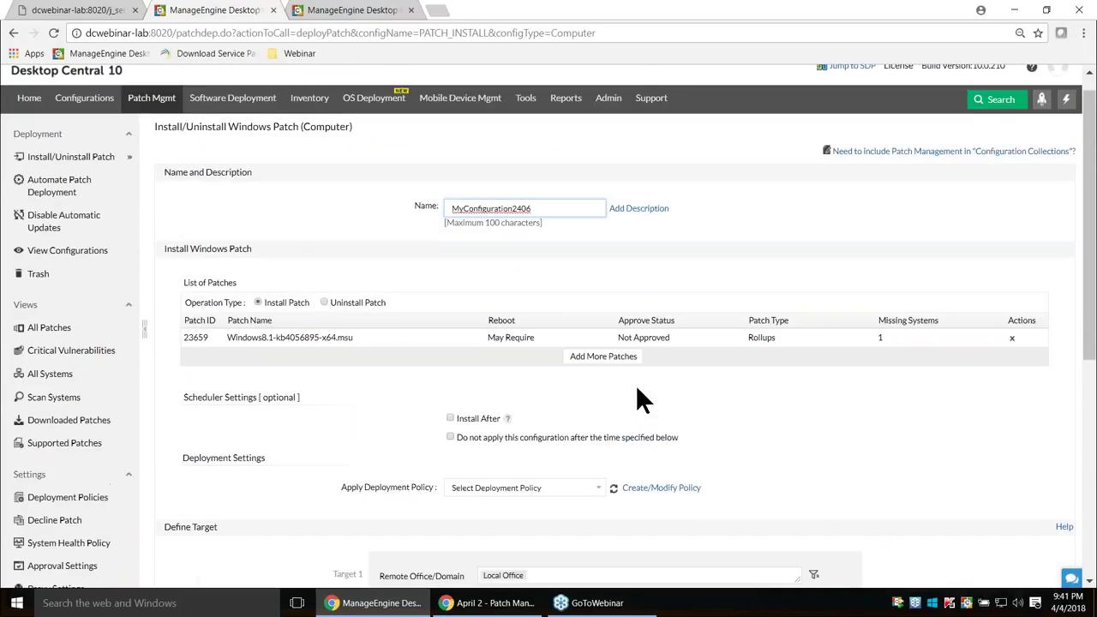
scroll(642, 400, up, 1)
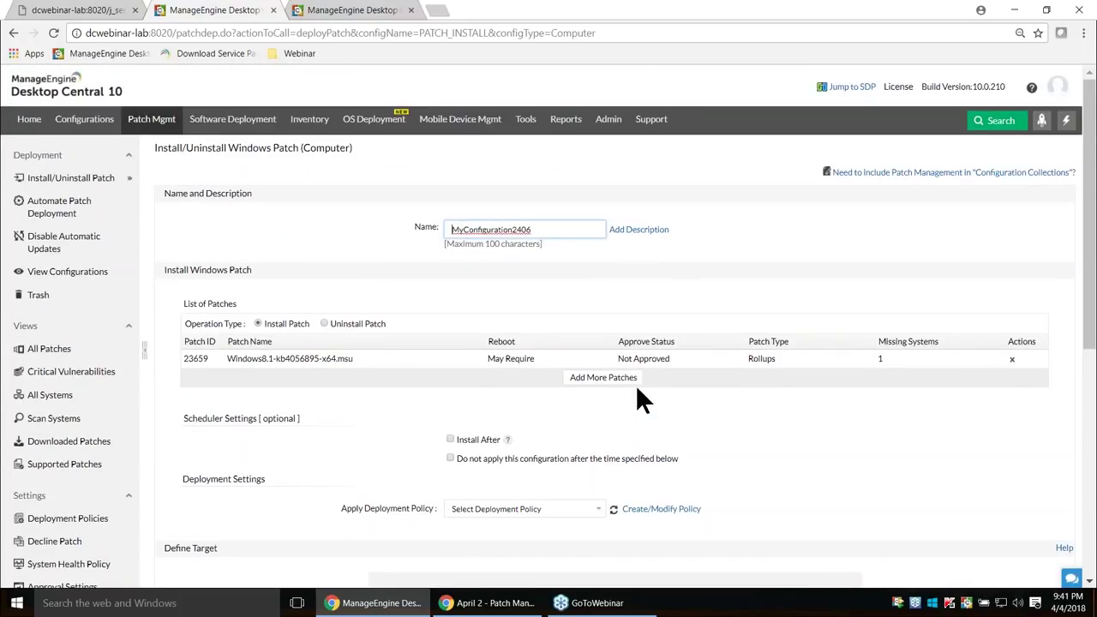
- Start an install configuration for the missing Mozilla Firefox 59.0.2 and KB4088882 monthly quality rollup preview patches
click(101, 354)
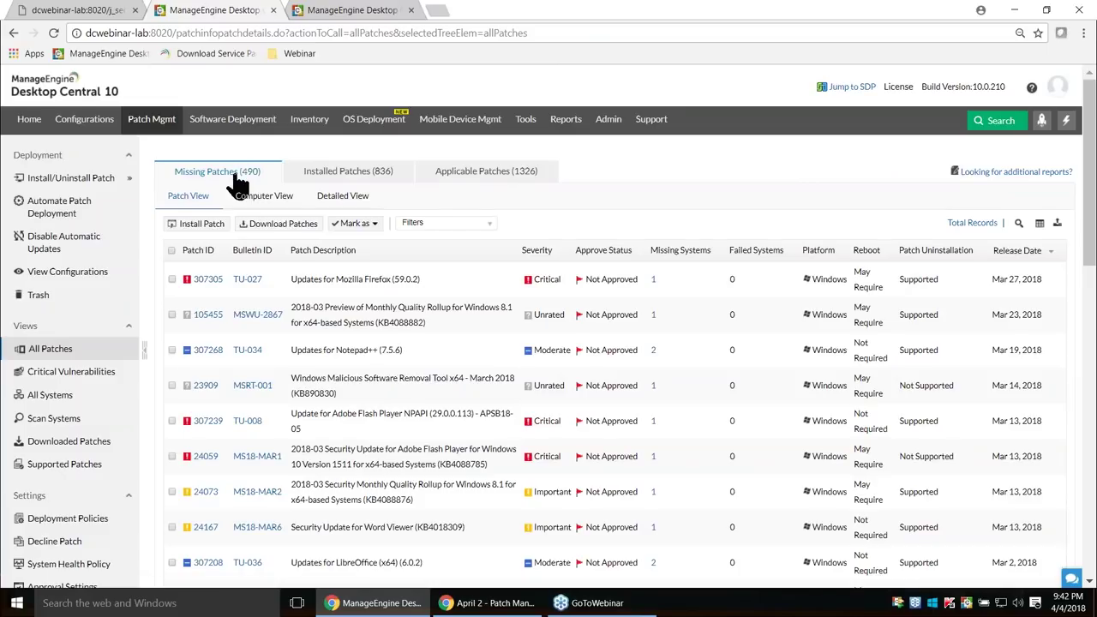
click(172, 279)
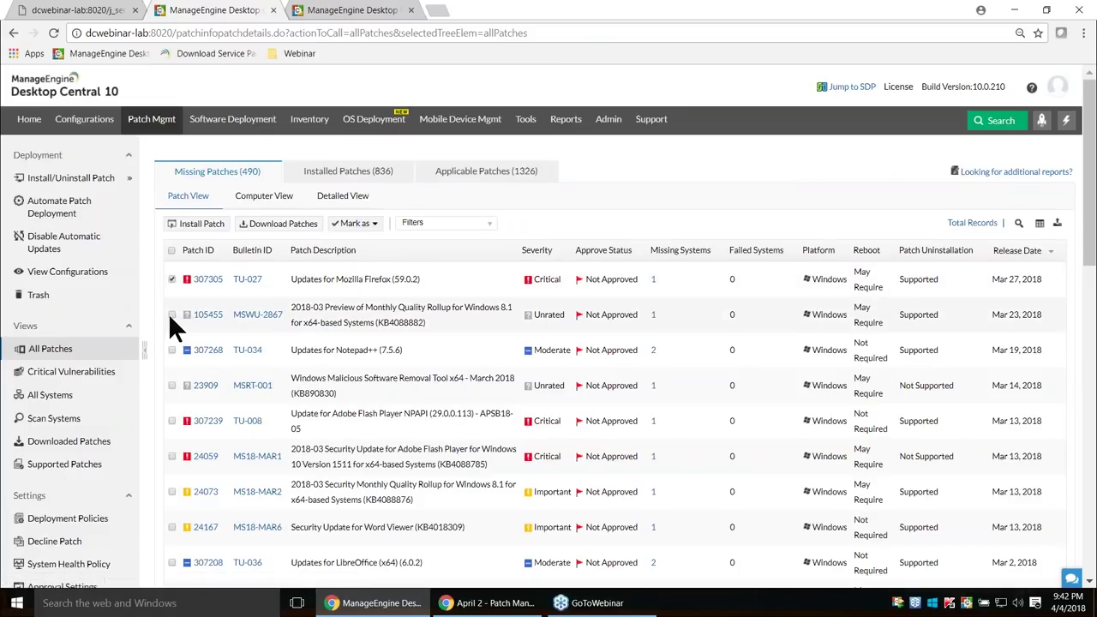
click(171, 315)
click(196, 222)
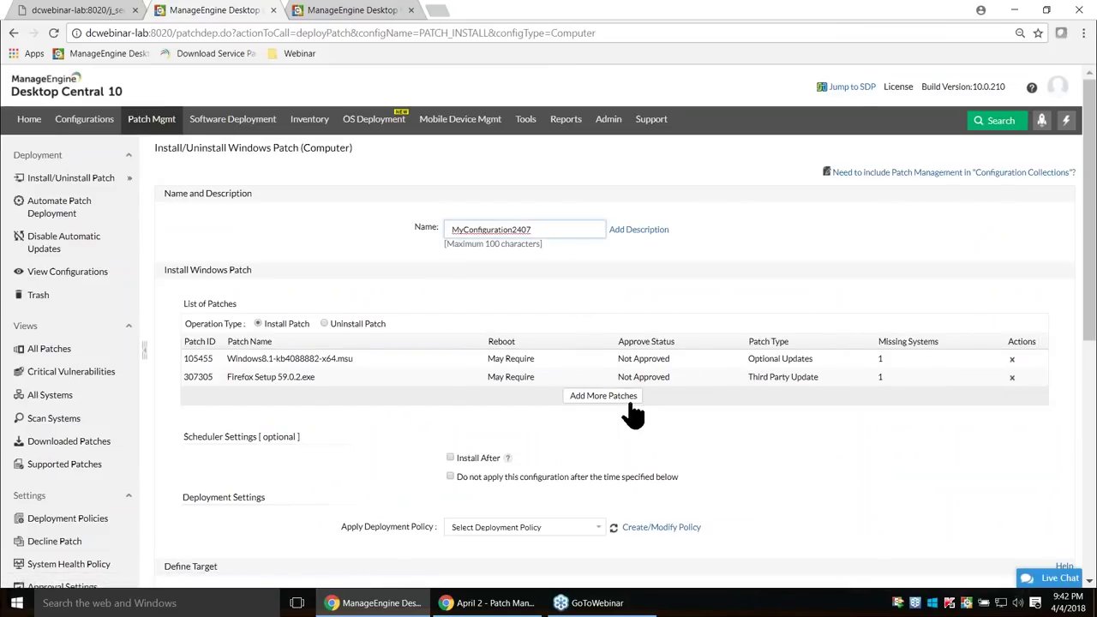
- Review the install configuration's available deployment policies, target definition, retry settings and deployment options without changing them
scroll(633, 415, down, 1)
scroll(632, 411, down, 2)
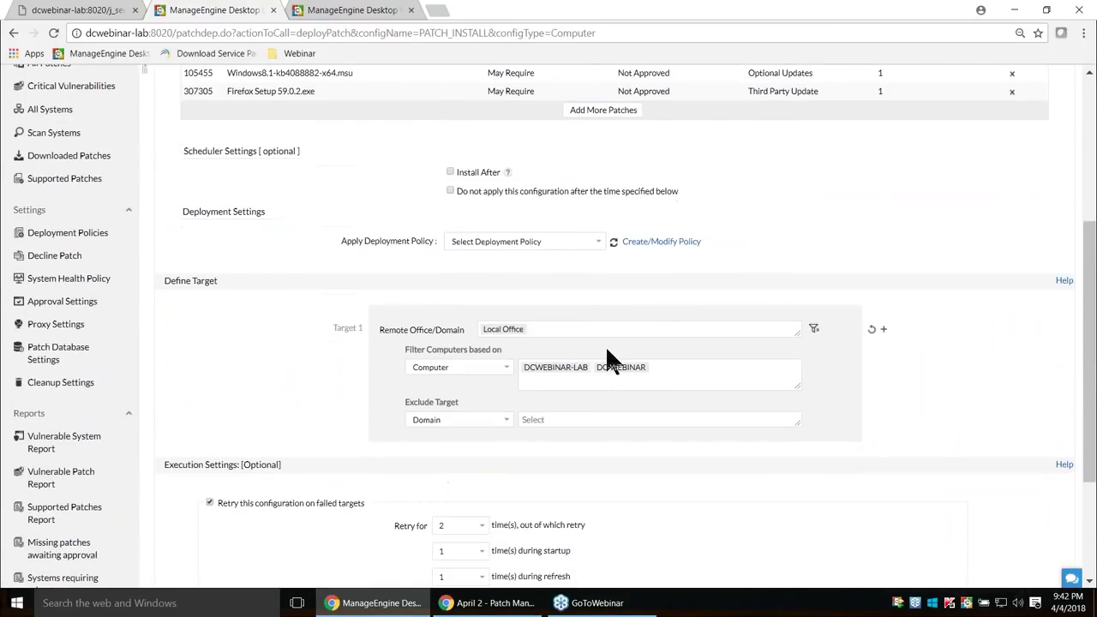
click(574, 241)
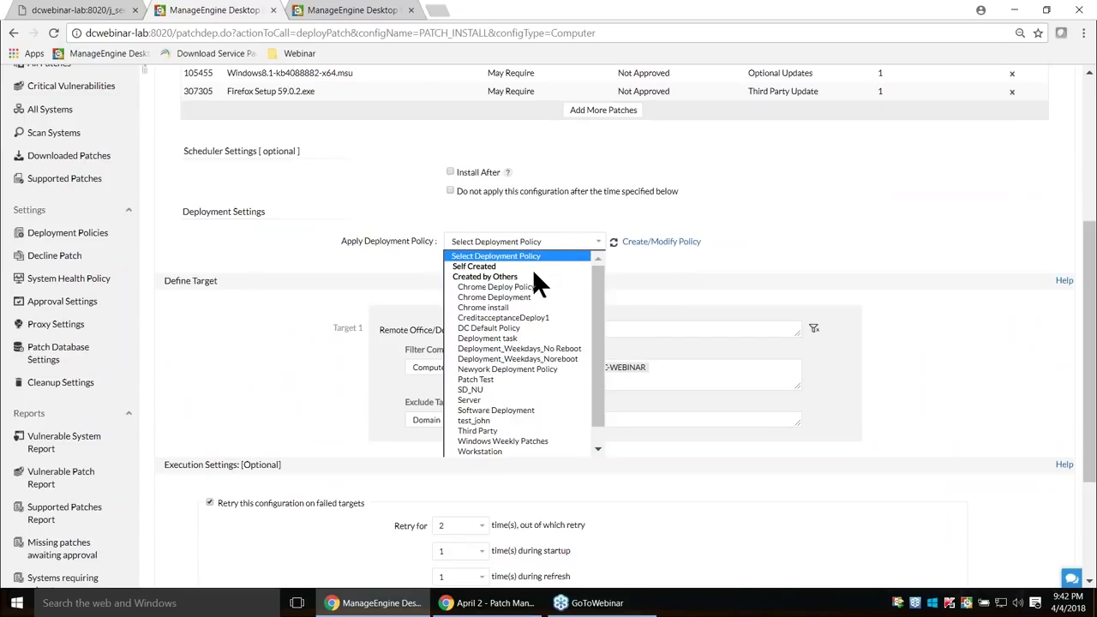
click(669, 281)
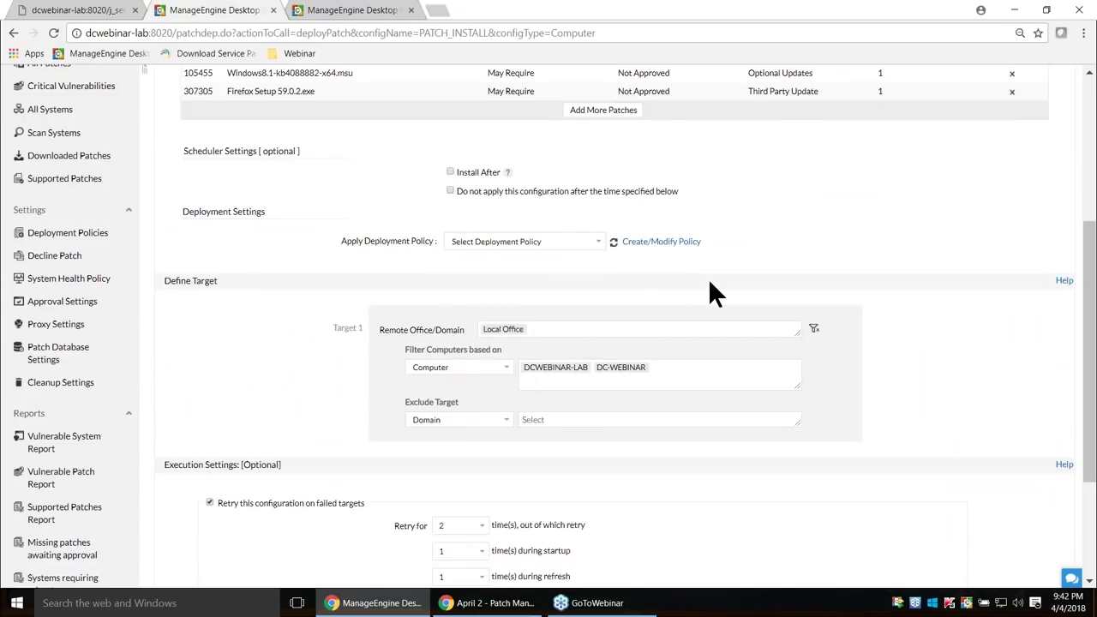
scroll(760, 394, down, 2)
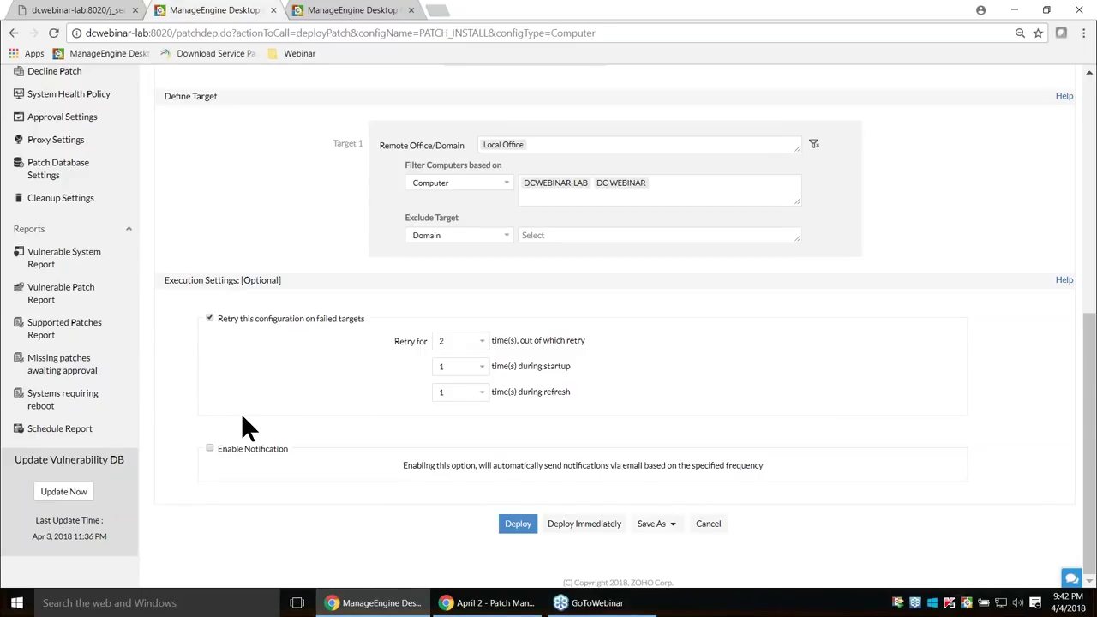
scroll(241, 412, up, 5)
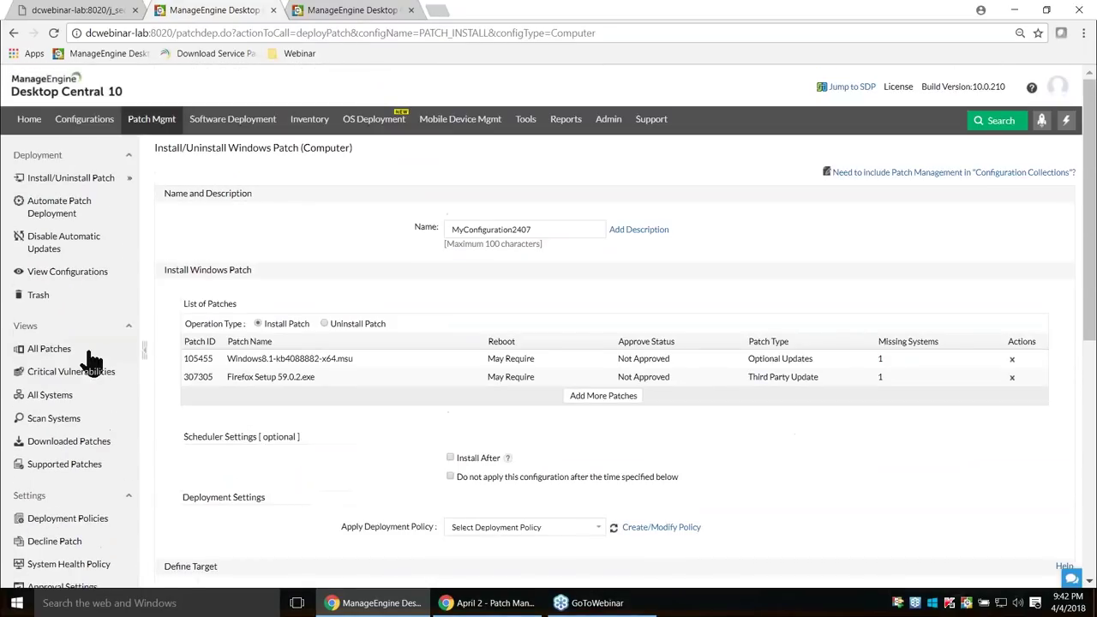
- Open the MyConfiguration2261 patch configuration and examine its details and execution status summary
click(85, 353)
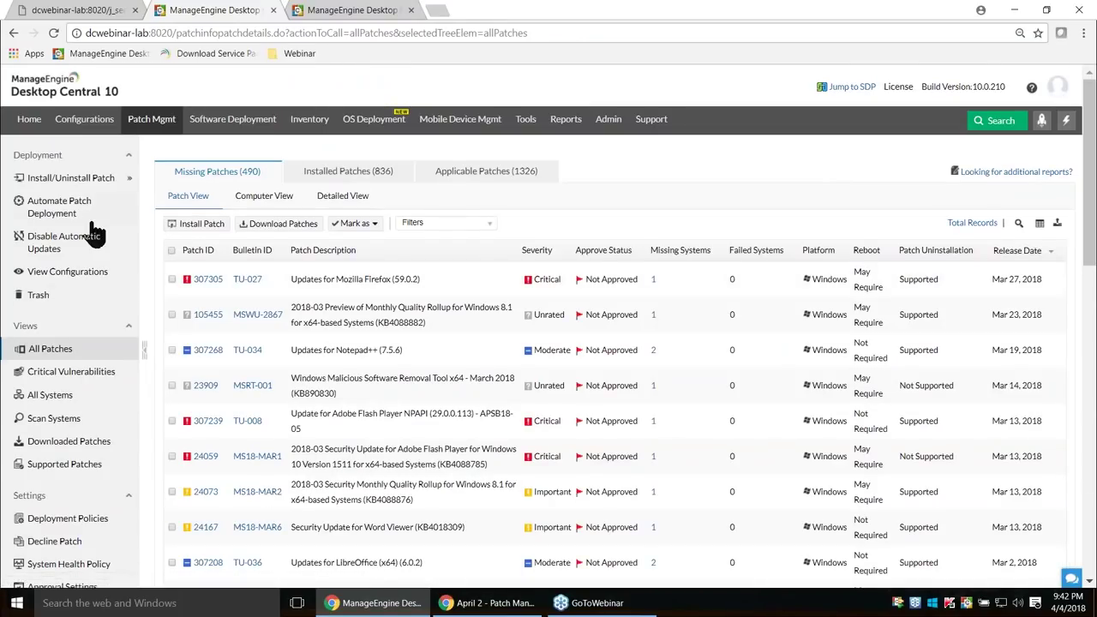
click(67, 271)
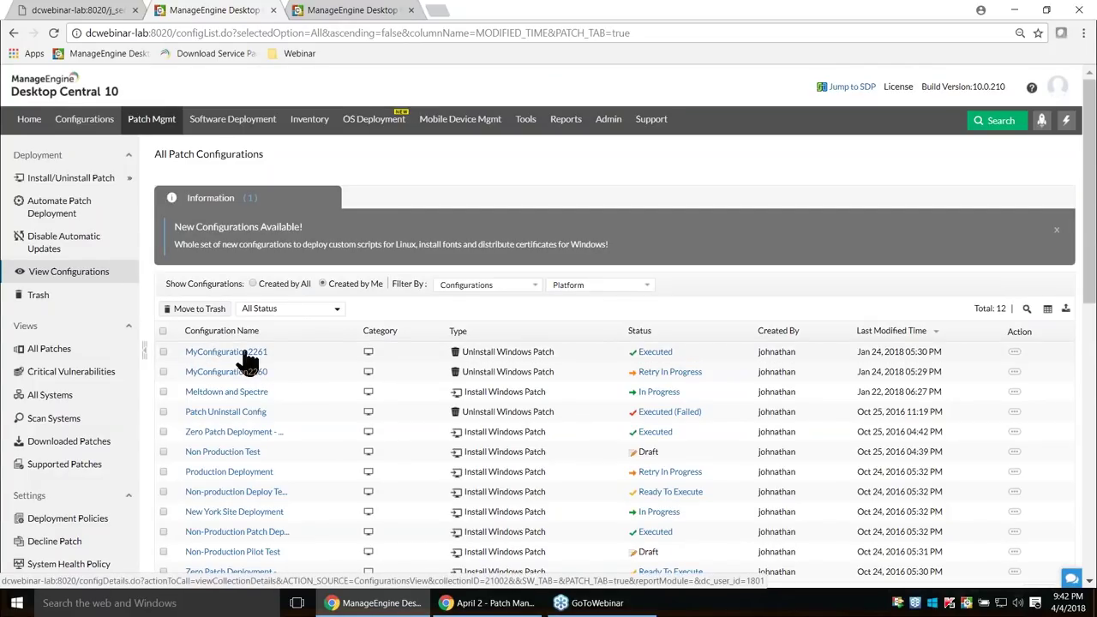
click(246, 355)
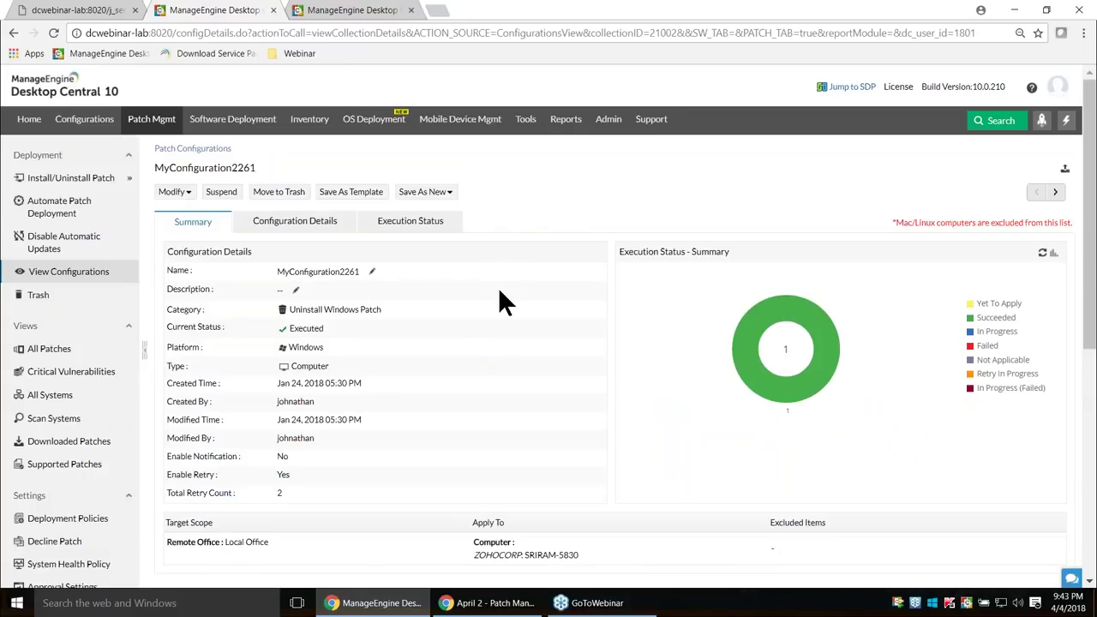
mouse_move(762, 327)
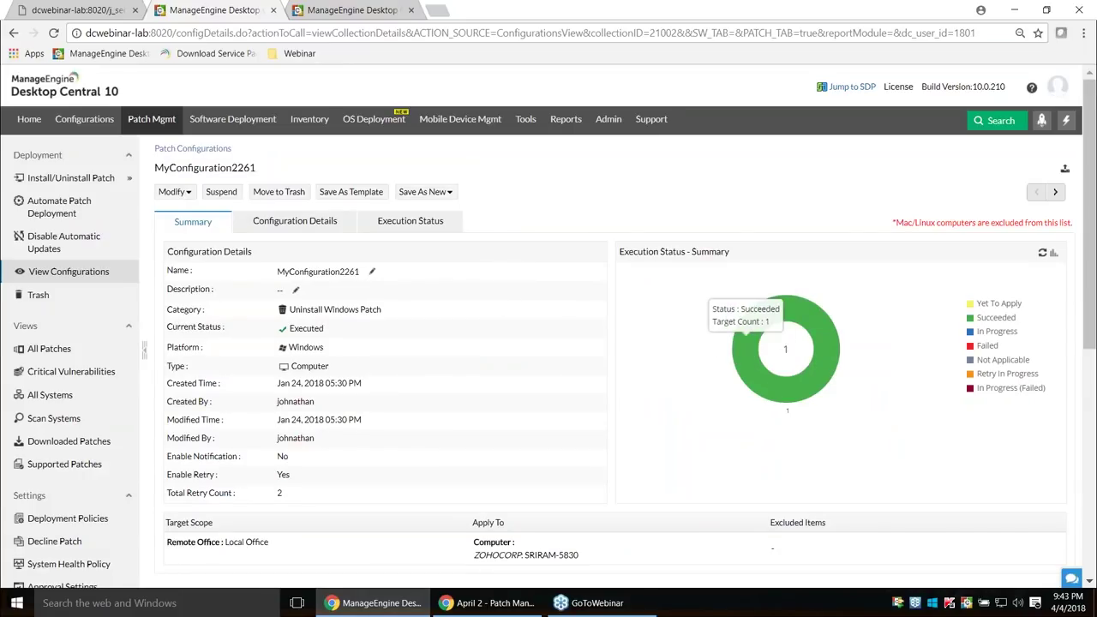
scroll(751, 362, down, 1)
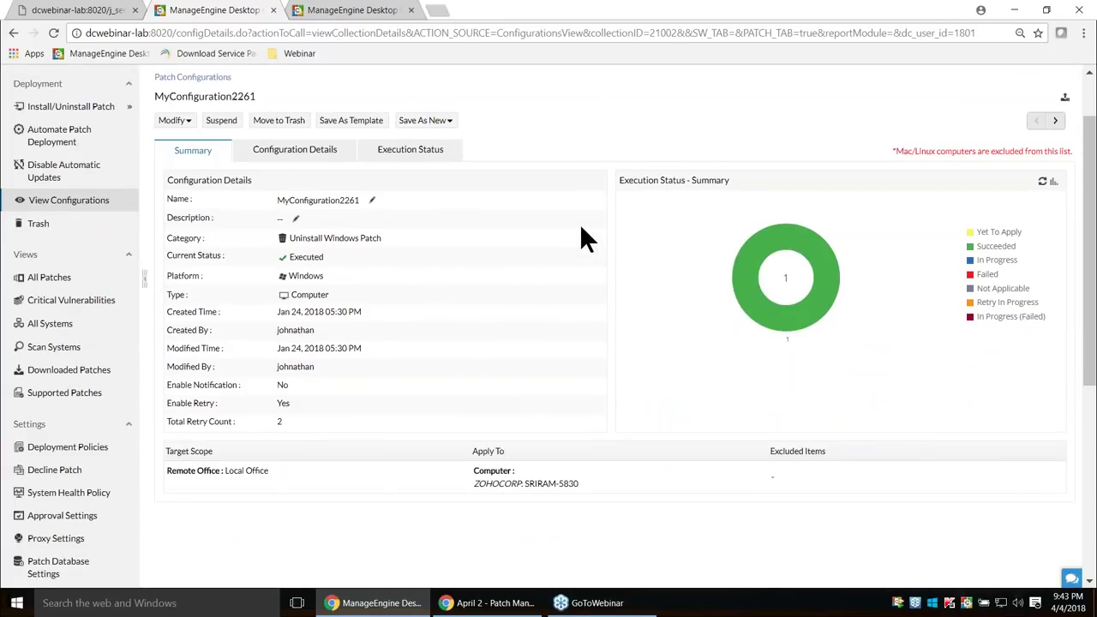
- View the Modify and Save As New options of the MyConfiguration2261 configuration without choosing any
click(179, 122)
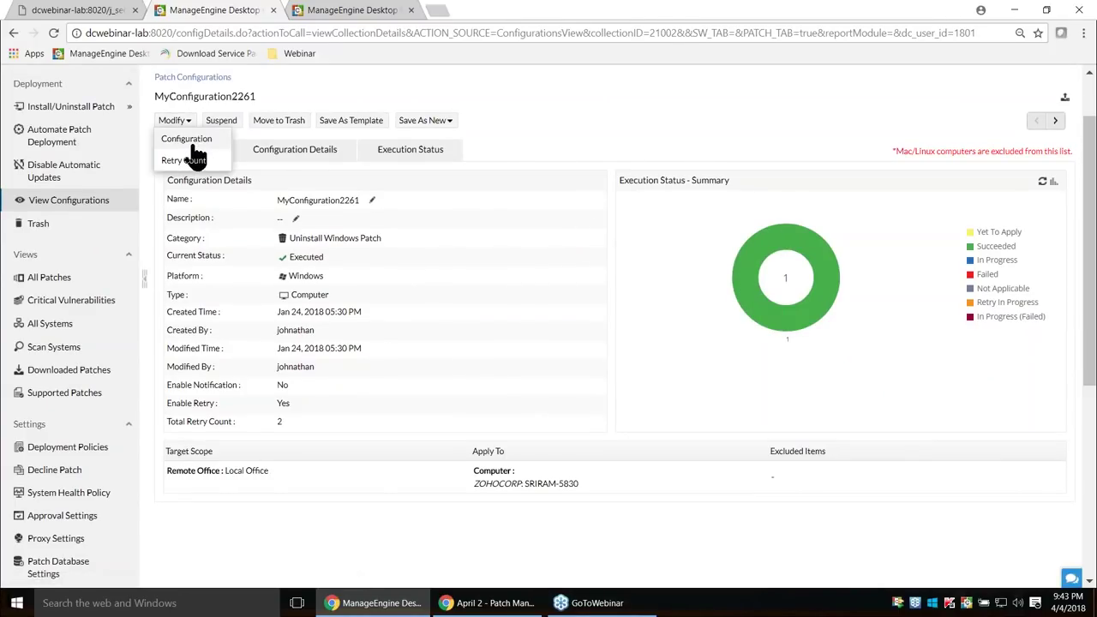
click(512, 118)
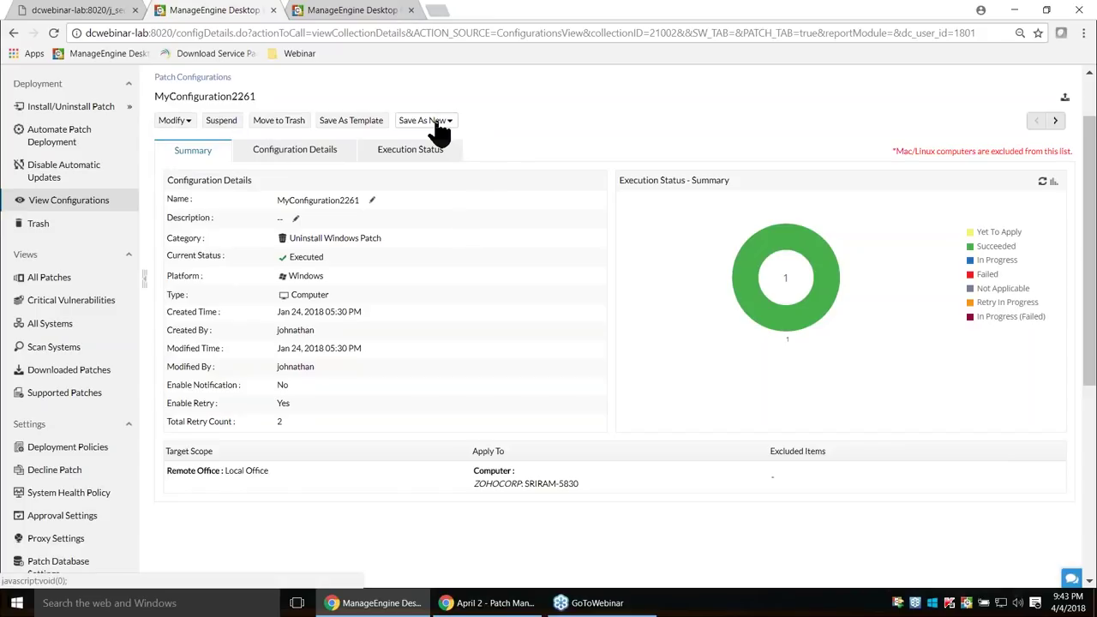
click(438, 122)
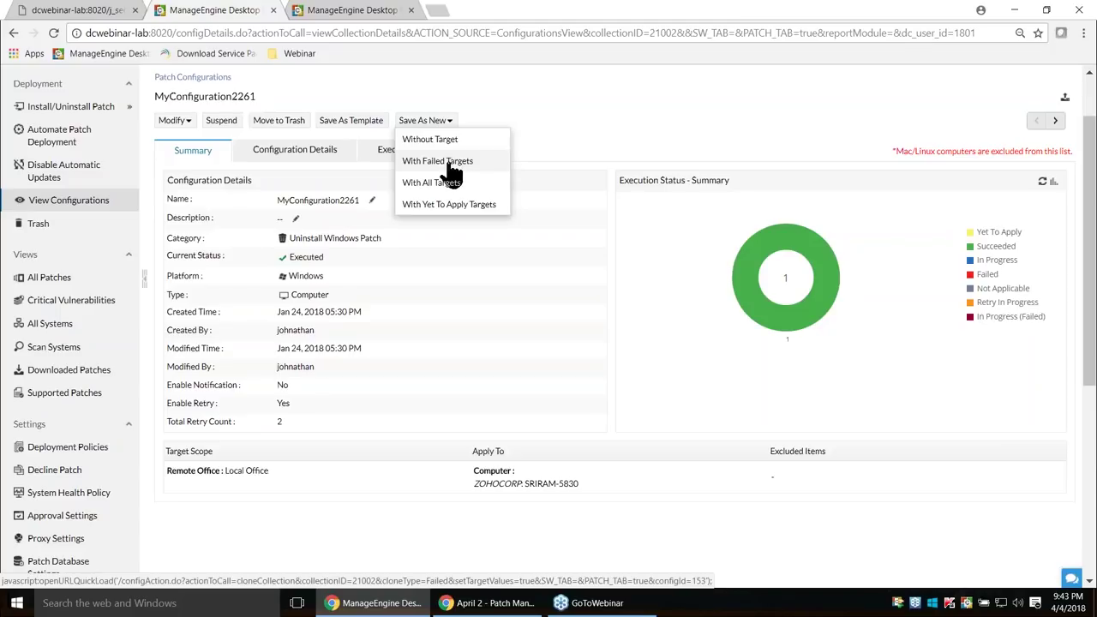
click(697, 148)
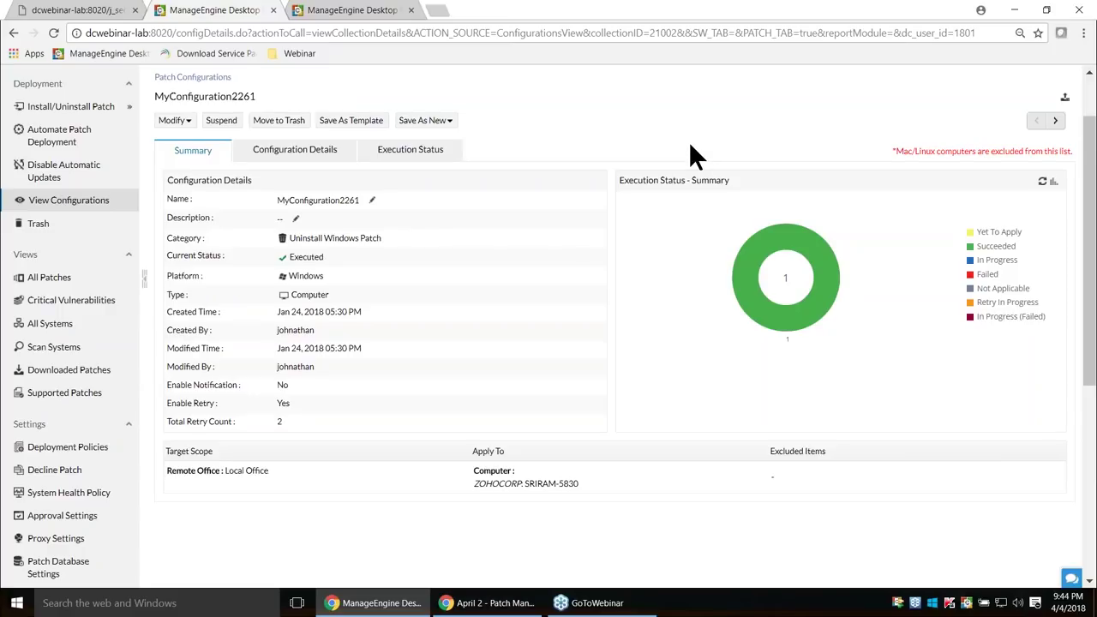
scroll(691, 144, up, 2)
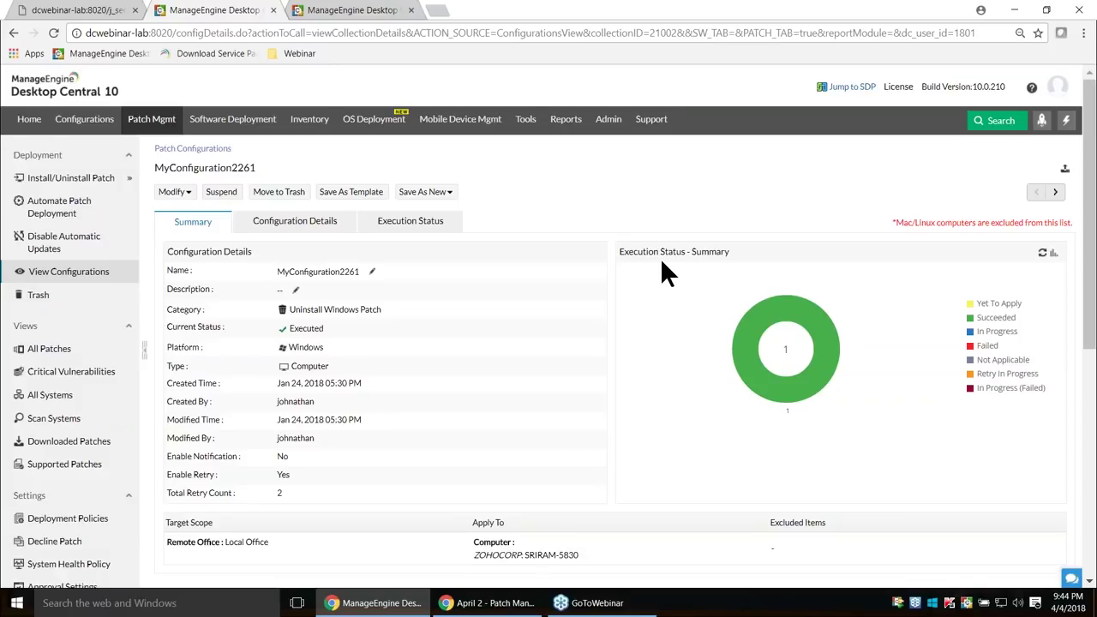
key(alt+Tab)
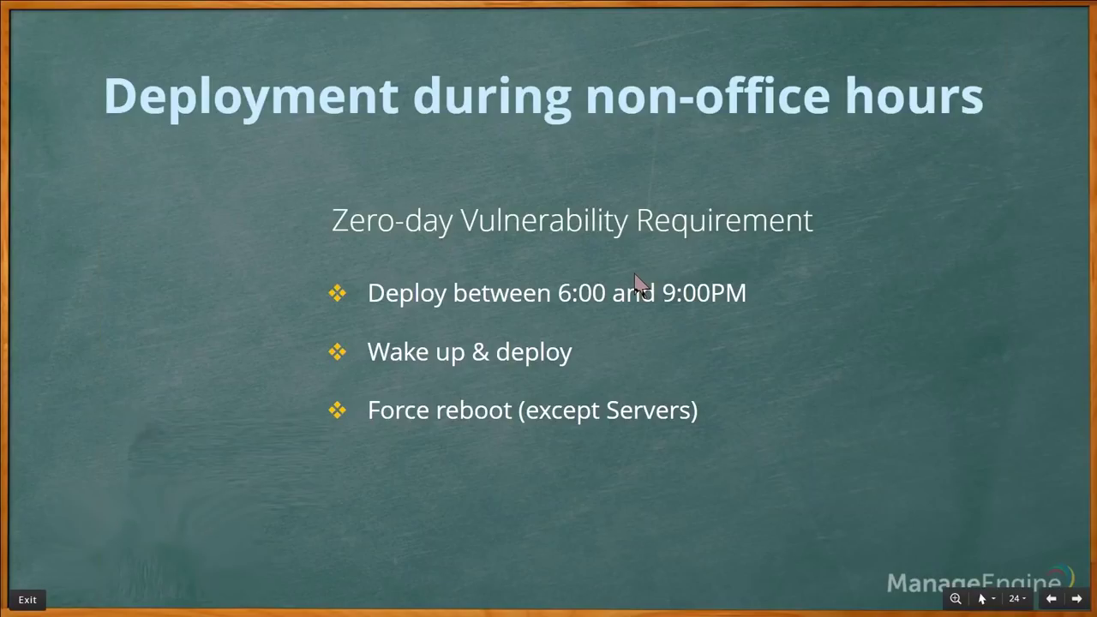
key(alt+Tab)
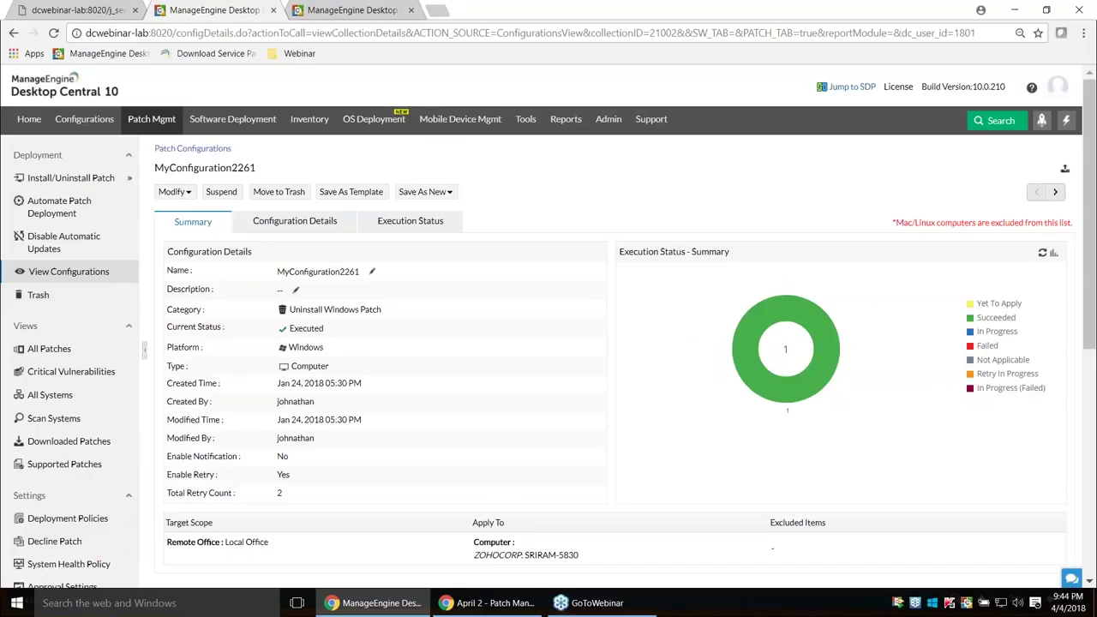
- Start a new deployment policy named Test that initiates deployment at system startup or refresh cycle, whichever happens earlier
scroll(51, 463, down, 3)
click(81, 381)
click(177, 185)
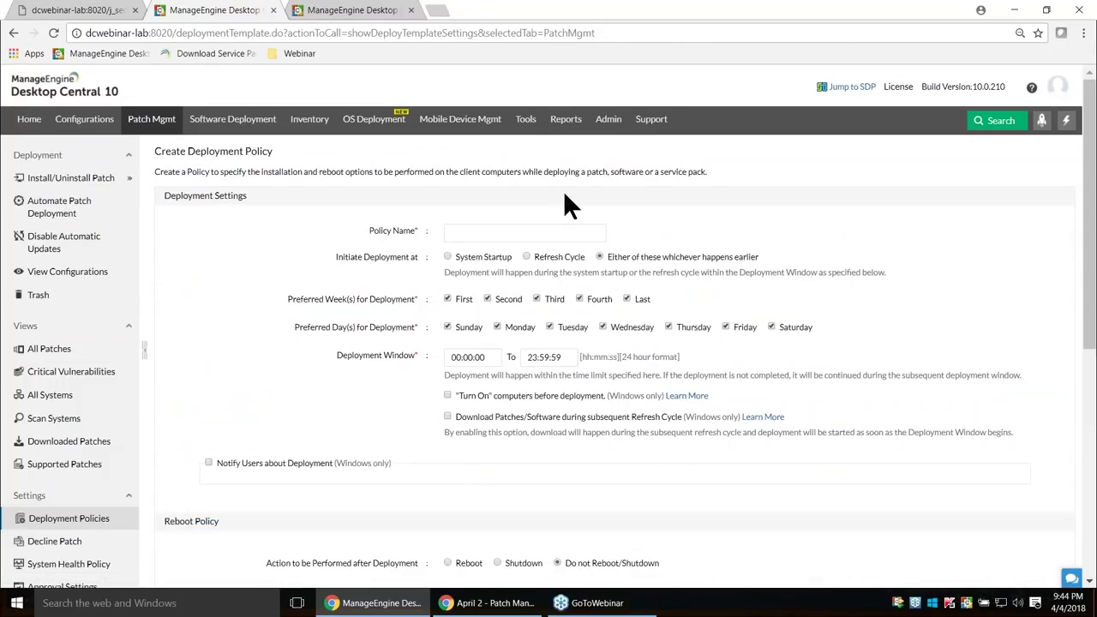
click(473, 234)
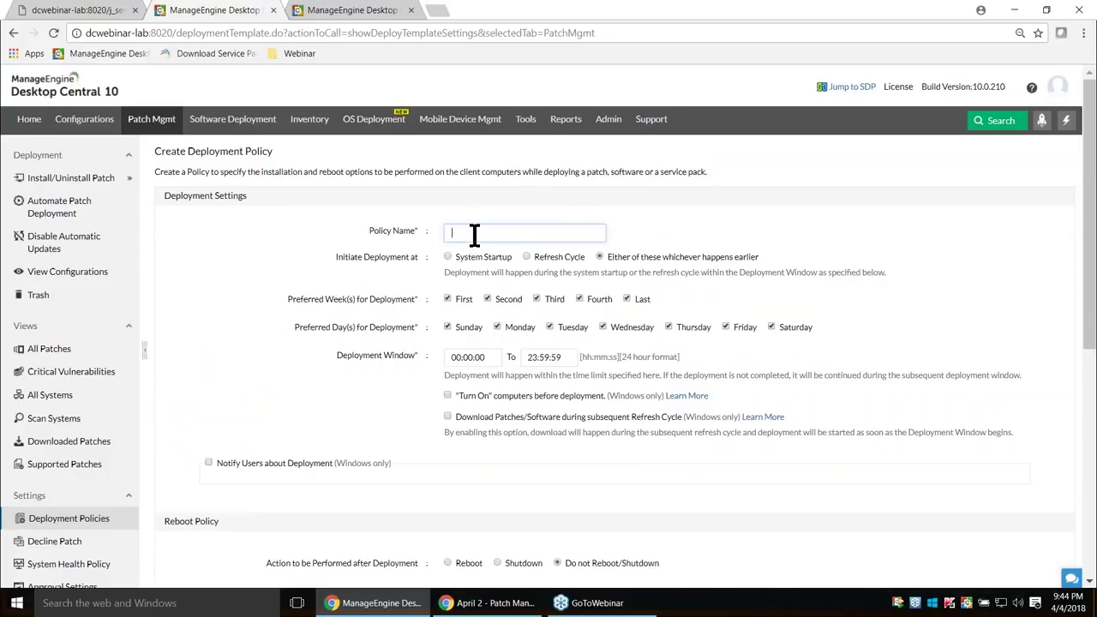
text(tEST)
key(BackSpace)
key(BackSpace)
key(BackSpace)
key(BackSpace)
text(Test)
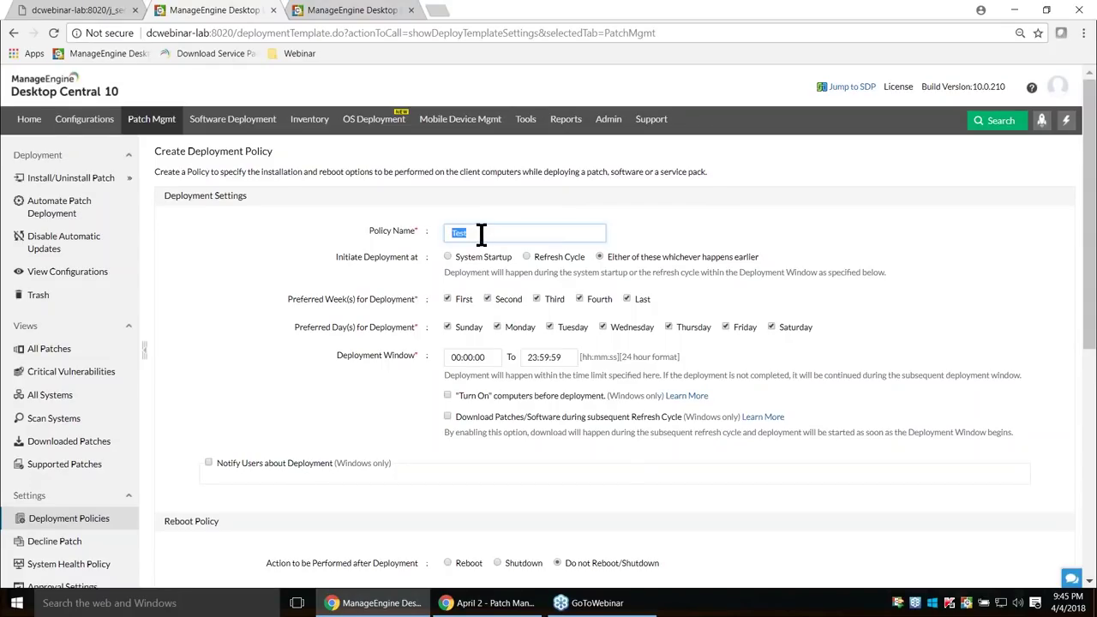
click(448, 257)
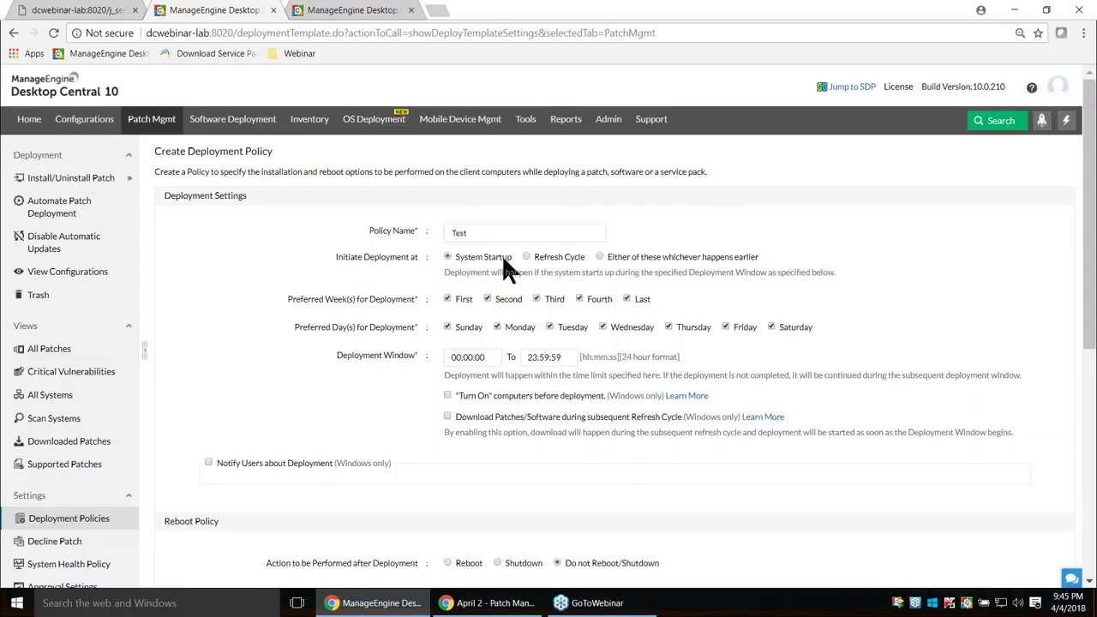
click(600, 257)
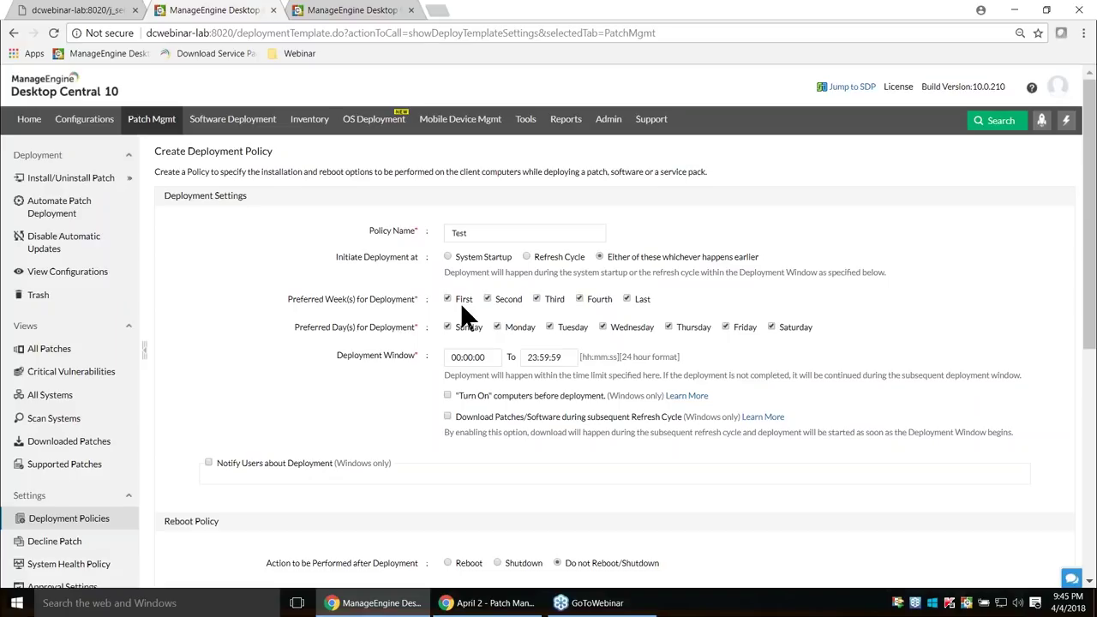
- Set the start of the policy's deployment window to 00:18:00
scroll(460, 309, down, 2)
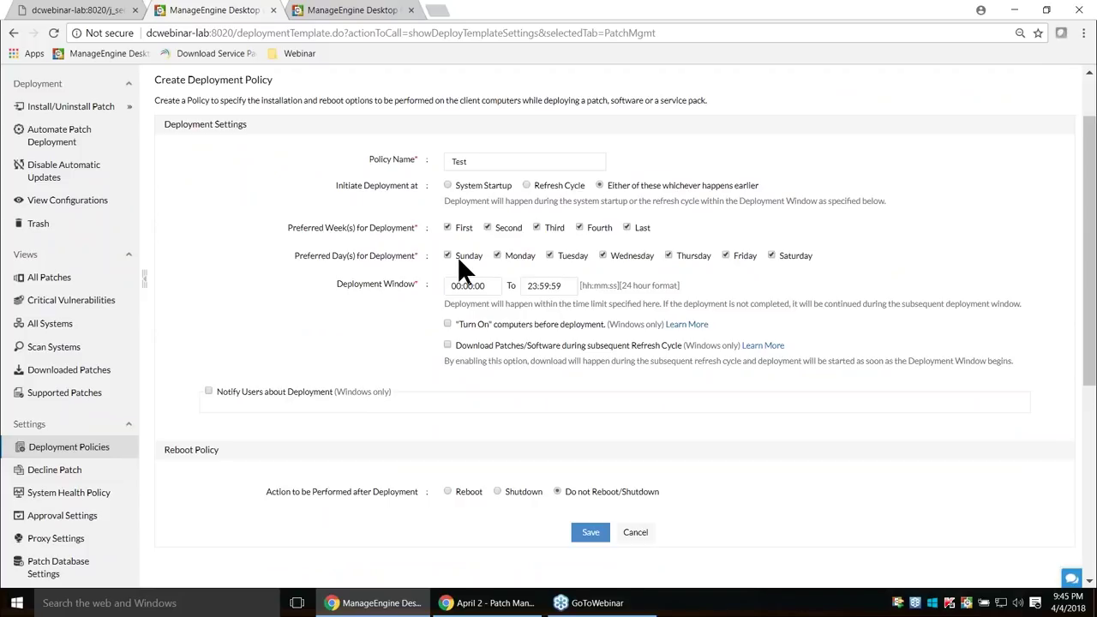
double_click(468, 285)
click(468, 287)
key(Tab)
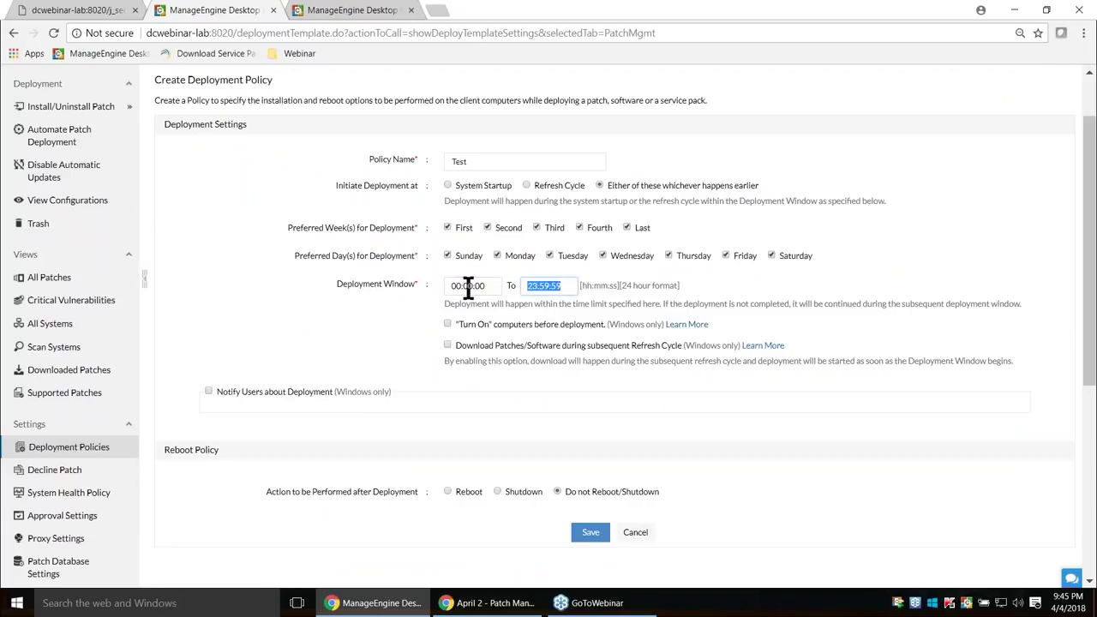
double_click(476, 290)
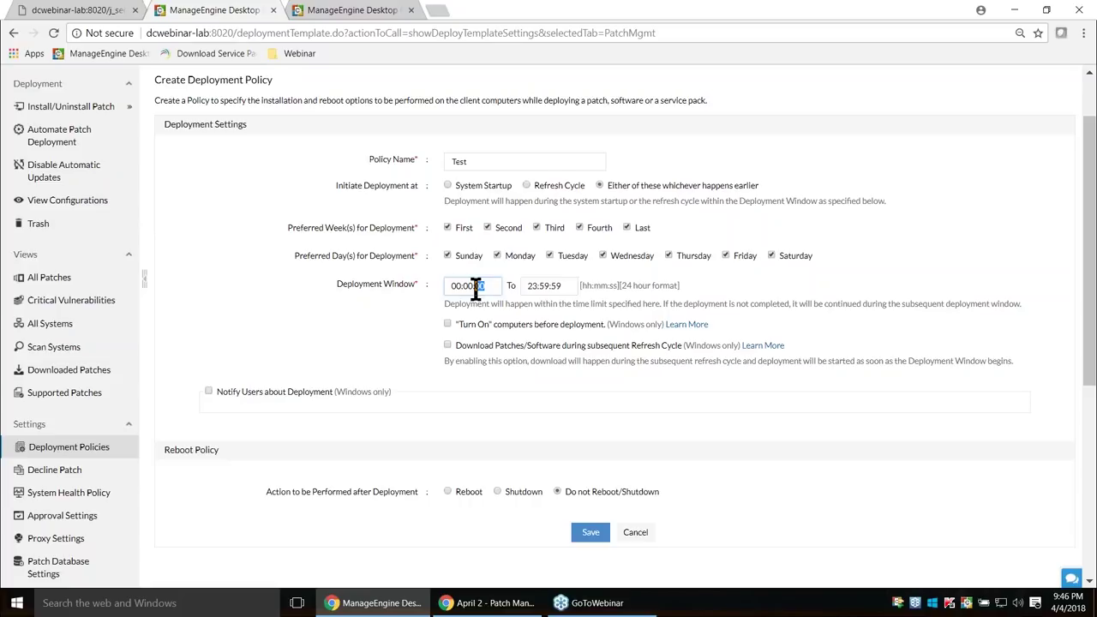
click(476, 291)
triple_click(476, 289)
click(470, 289)
key(BackSpace)
key(BackSpace)
key(BackSpace)
key(BackSpace)
text(:18)
- Set the end of the deployment window to 21:00:59 and enable turning on computers before deployment
click(549, 286)
double_click(550, 285)
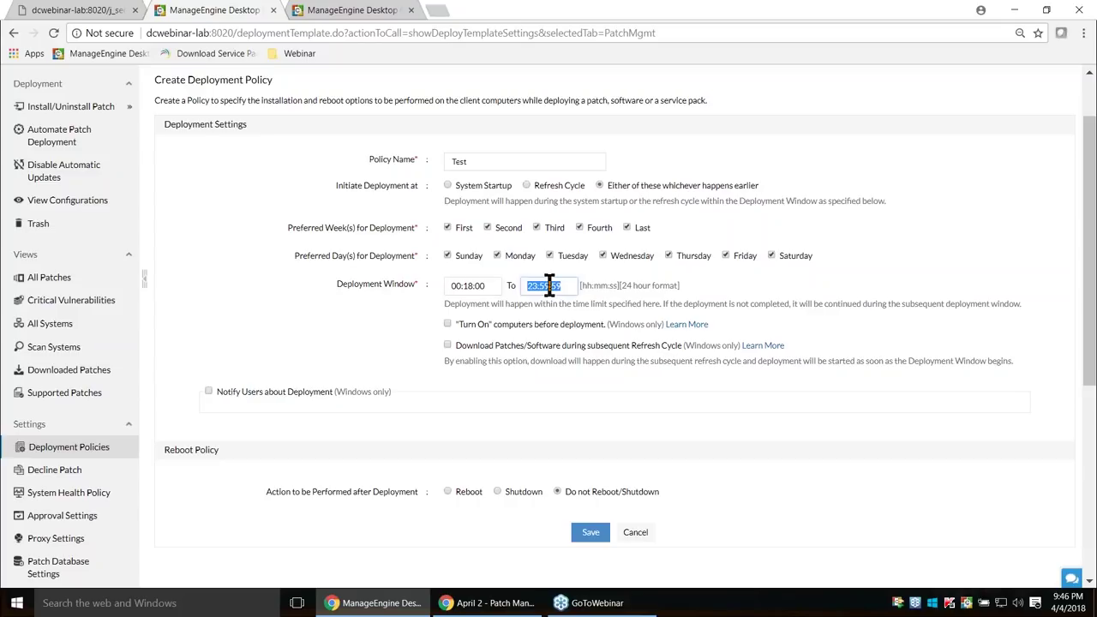
key(Home)
key(Delete)
text(1)
key(Right)
key(Right)
key(Delete)
key(BackSpace)
text(00)
click(448, 324)
- Enable user notification about the deployment, showing progress on client computers and allowing users to skip deployment
click(207, 391)
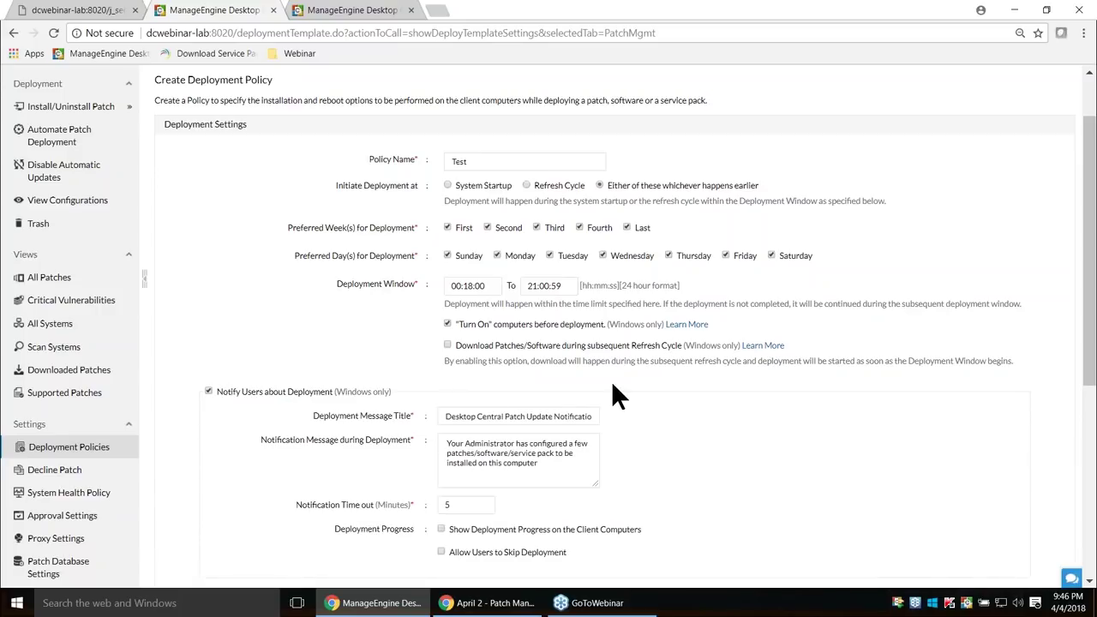
scroll(612, 381, down, 2)
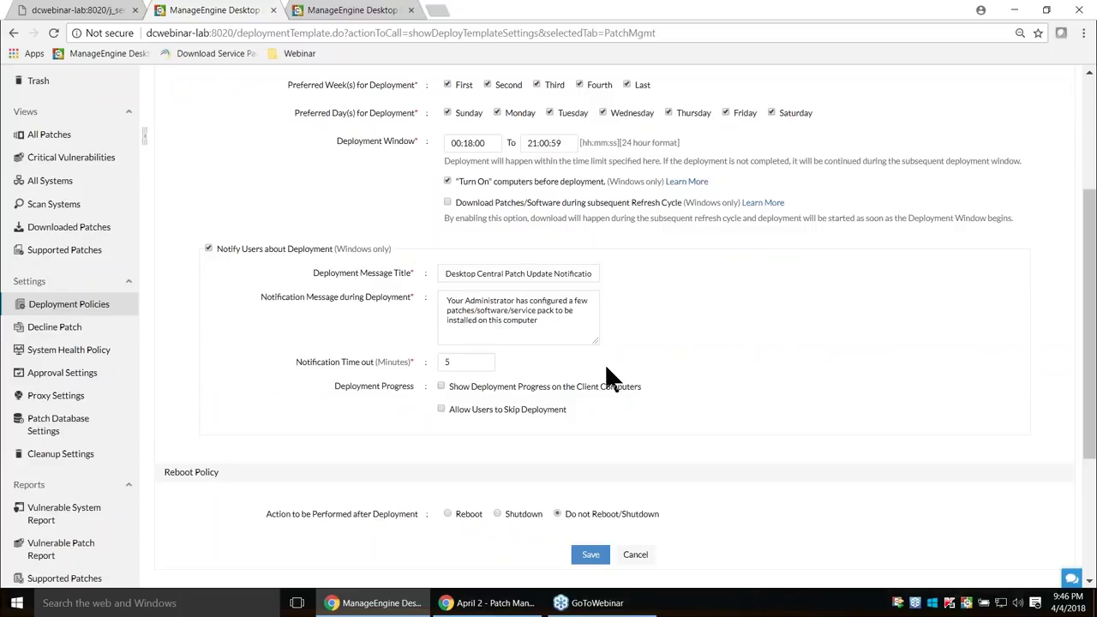
triple_click(565, 331)
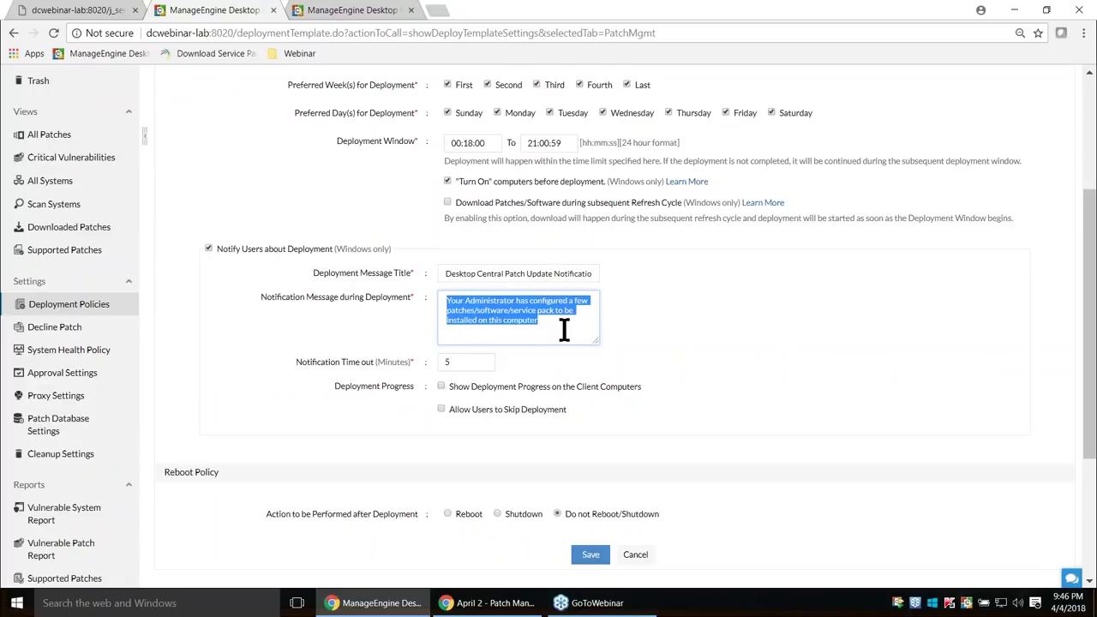
click(453, 388)
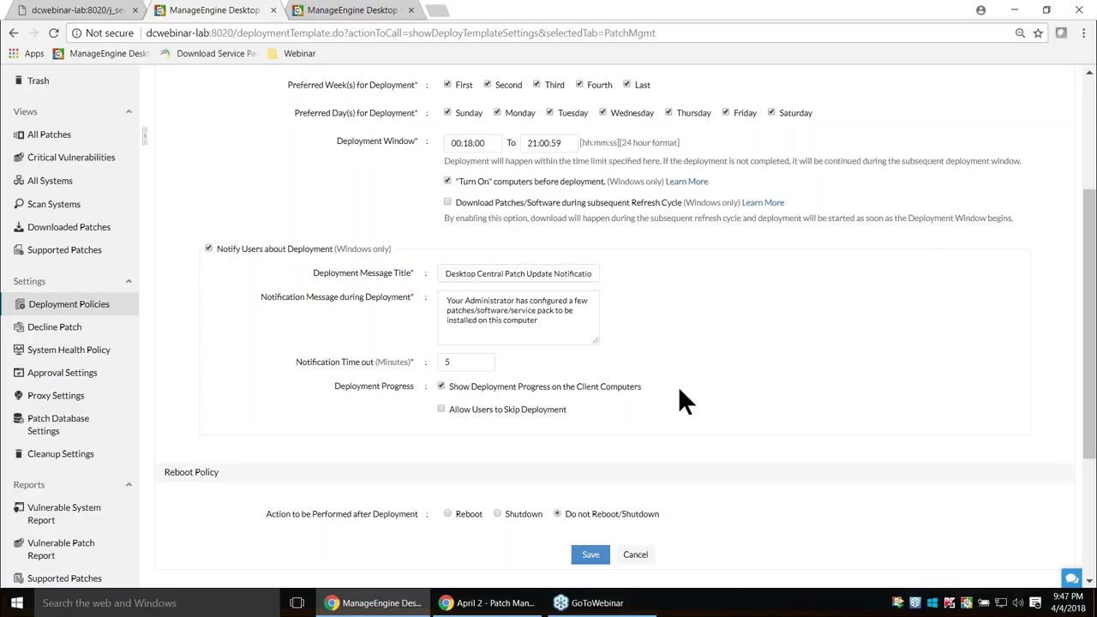
click(442, 411)
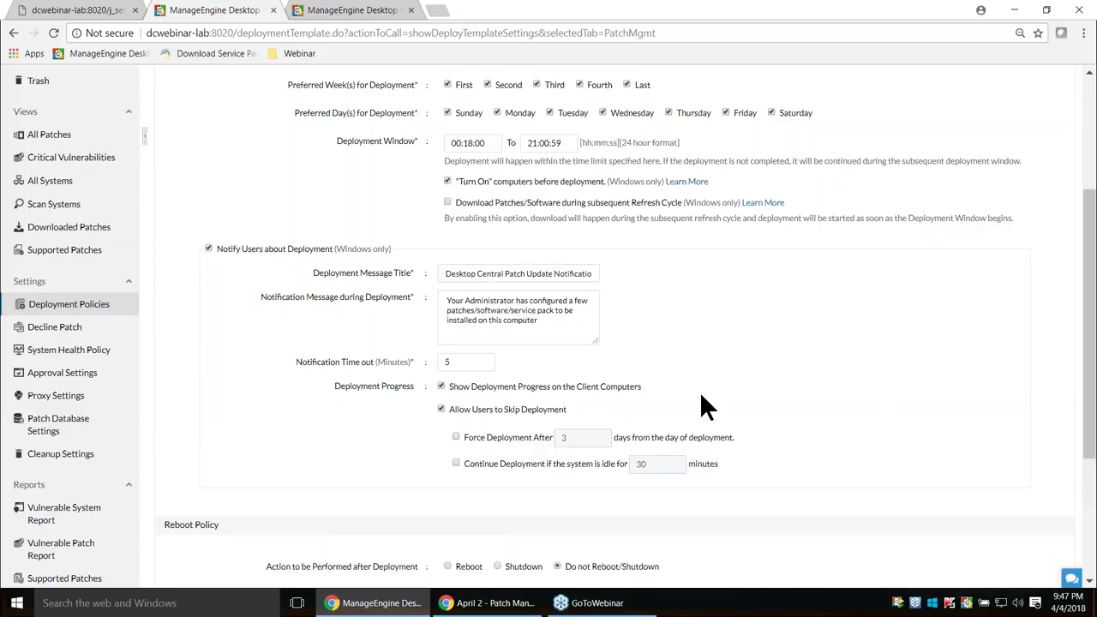
scroll(701, 405, down, 2)
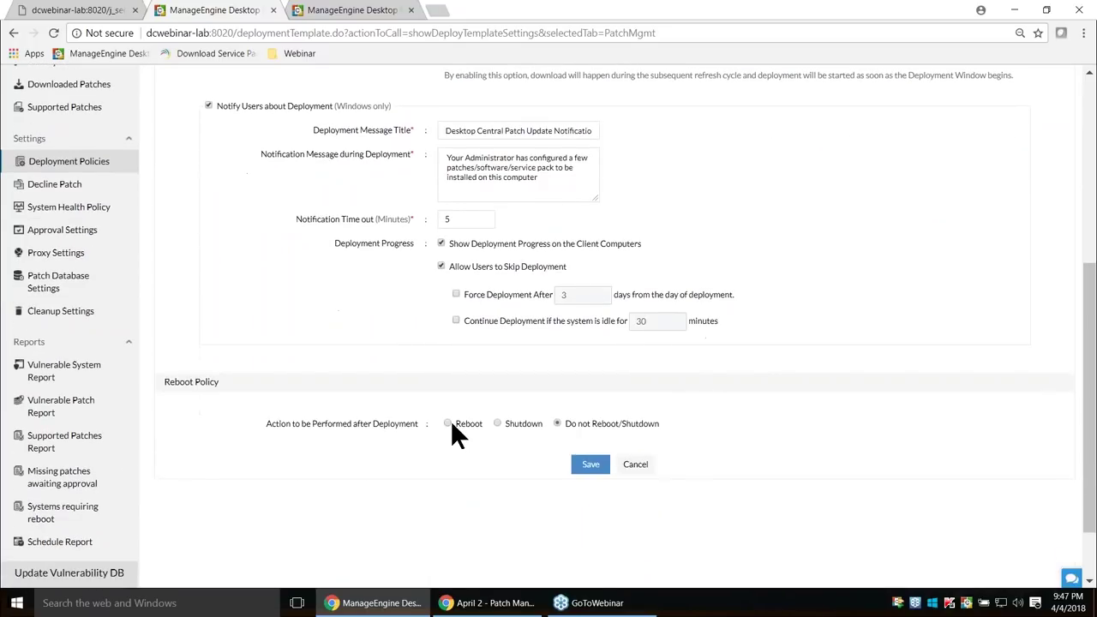
- Set the policy's post-deployment action to Reboot with the Postpone reboot method, forcing the reboot after 2 days
click(448, 425)
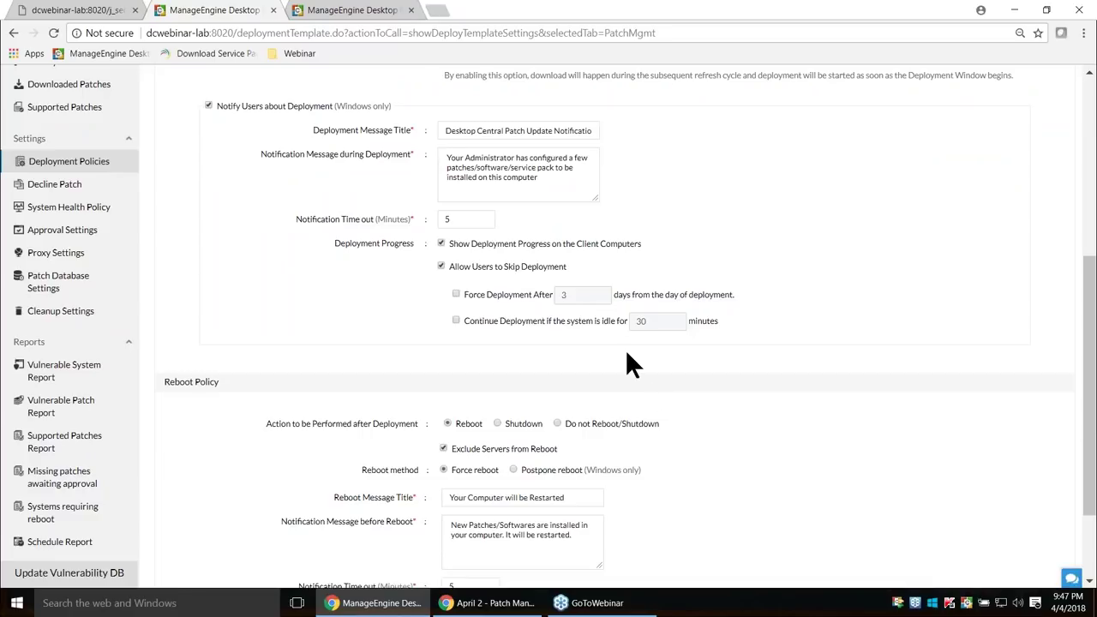
scroll(625, 363, down, 1)
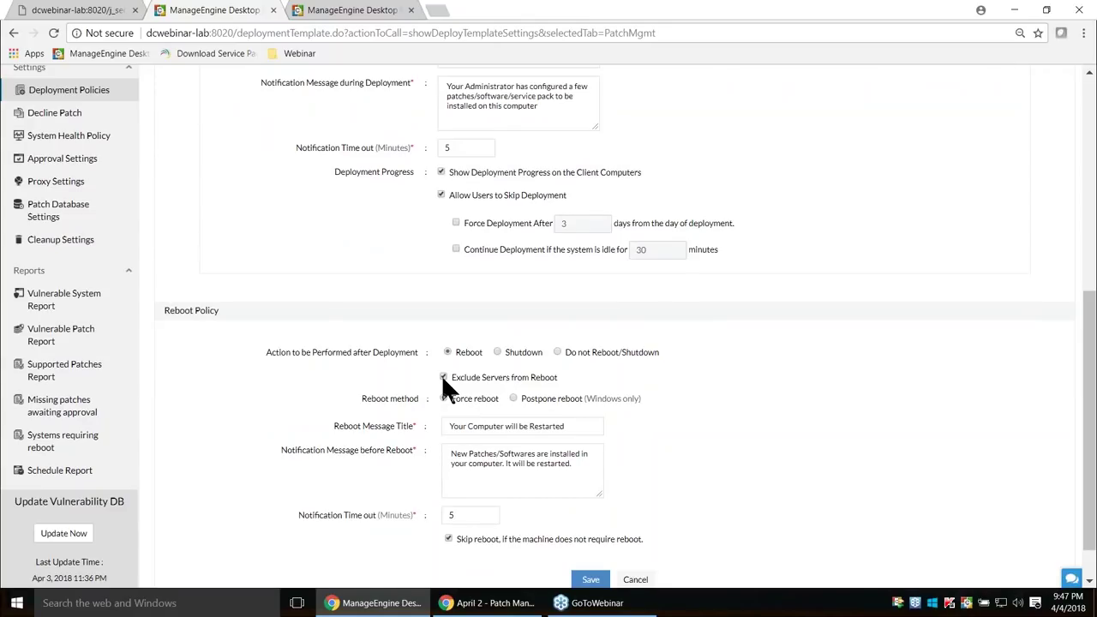
scroll(763, 366, down, 1)
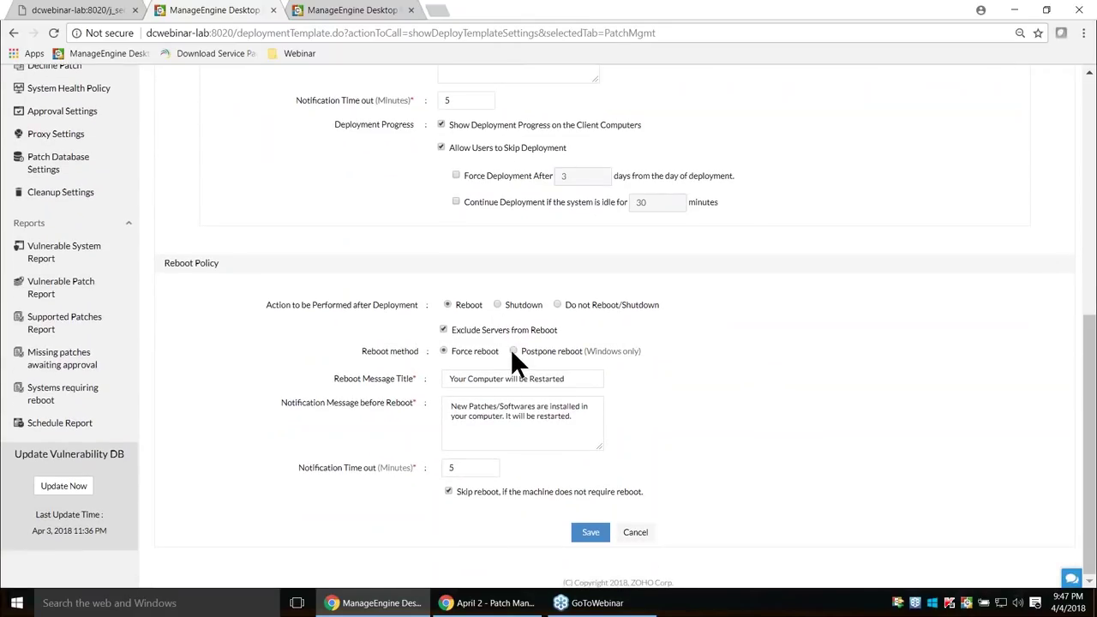
click(513, 350)
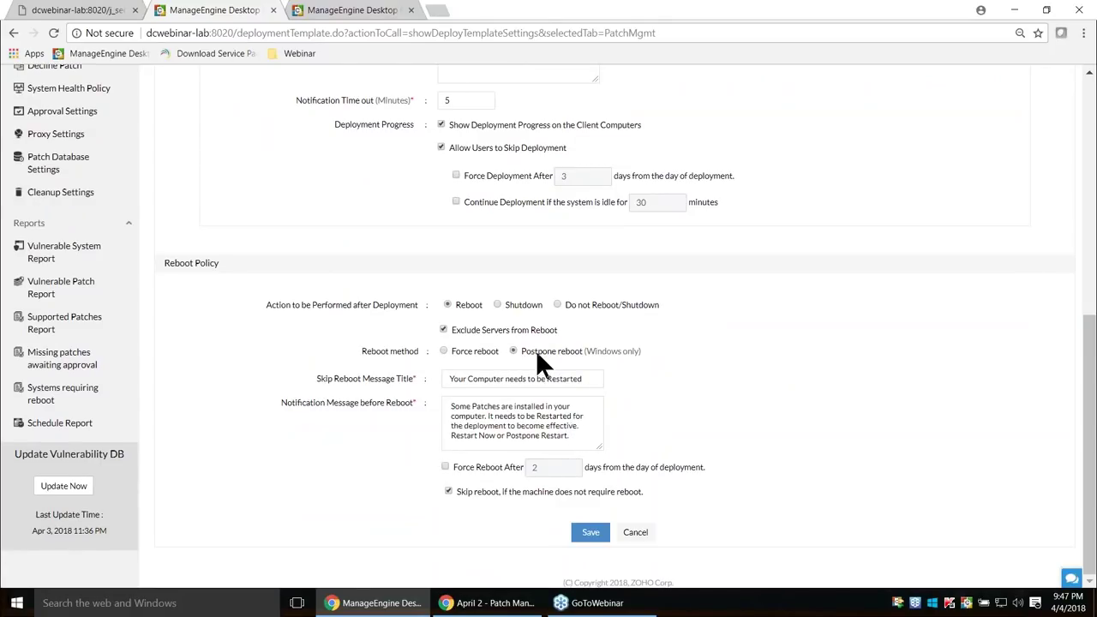
click(445, 467)
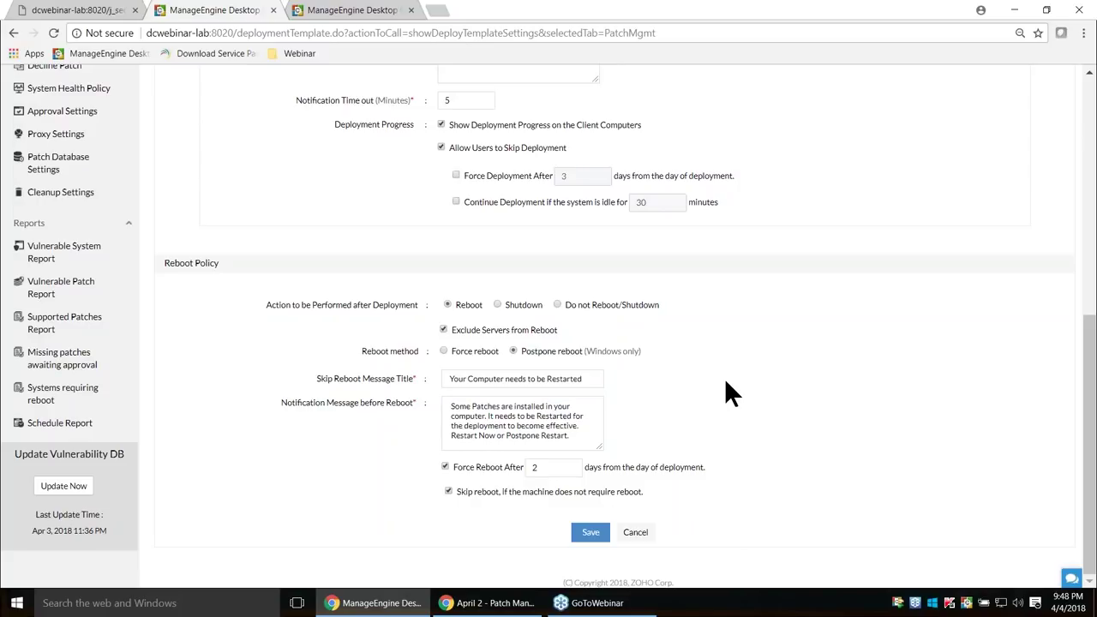
scroll(735, 384, up, 3)
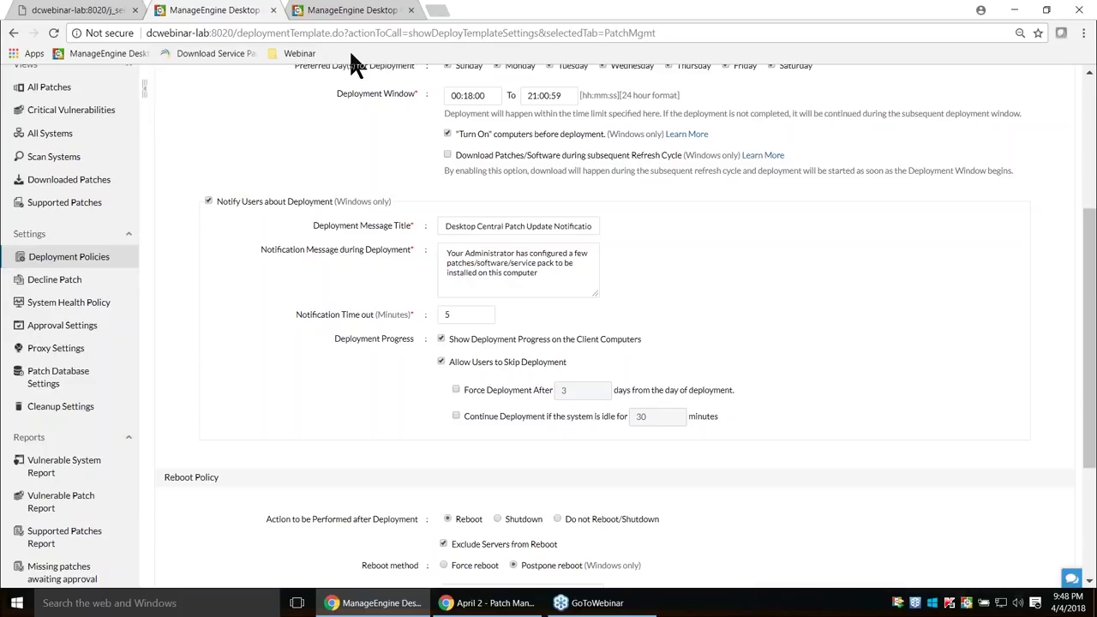
key(alt+Tab)
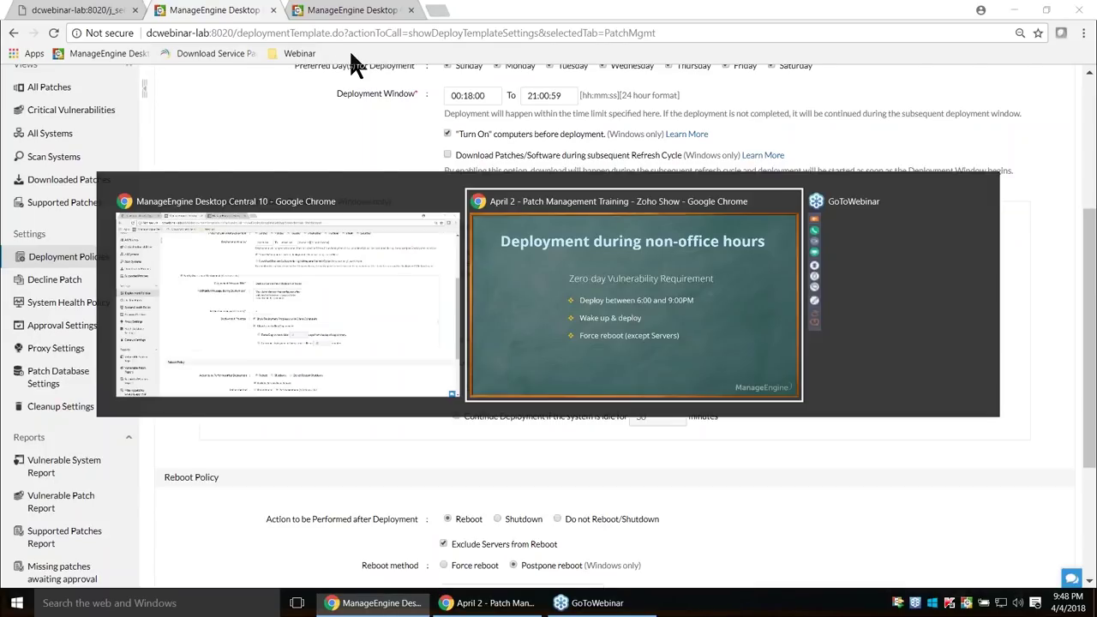
key(Right)
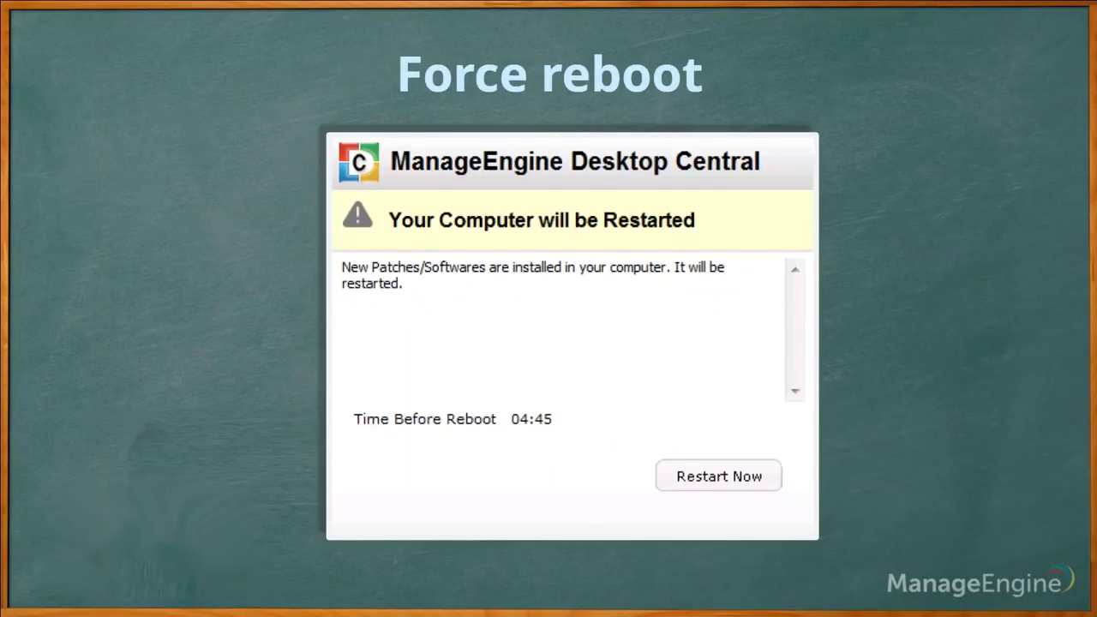
click(539, 391)
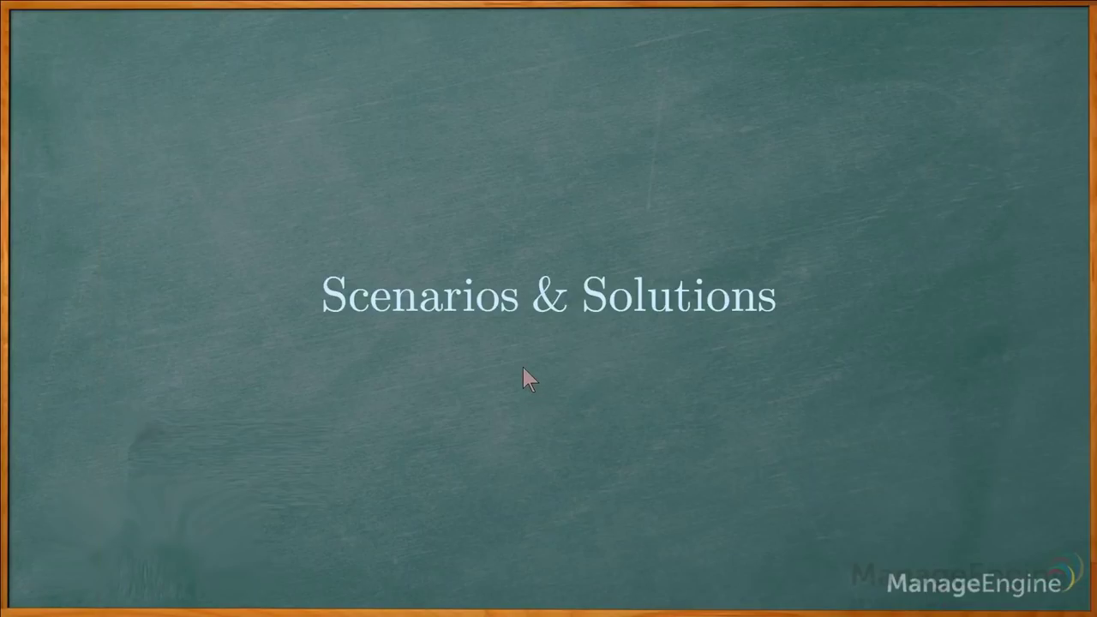
key(Right)
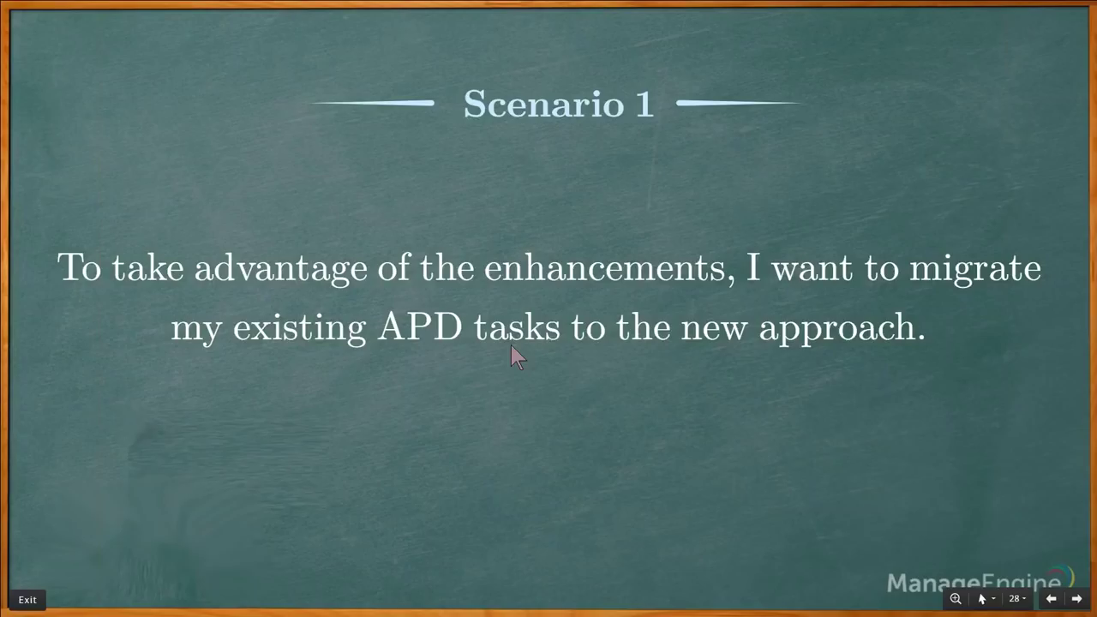
- Switch back to Desktop Central and open the migration page for the existing automated patch deployment tasks
key(alt+Tab)
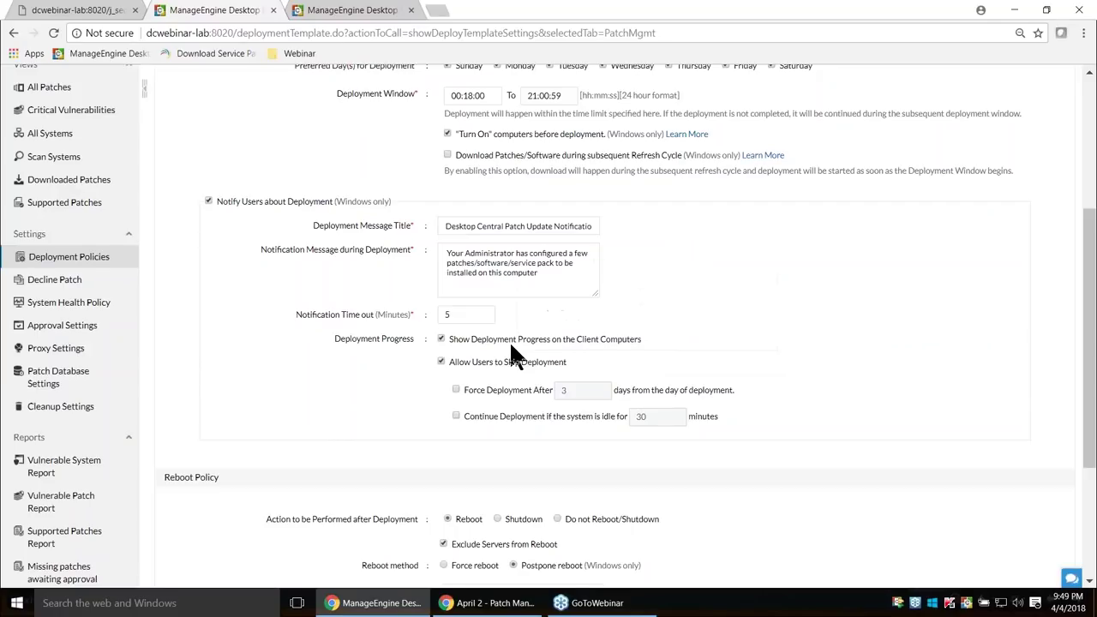
scroll(61, 215, up, 5)
click(62, 214)
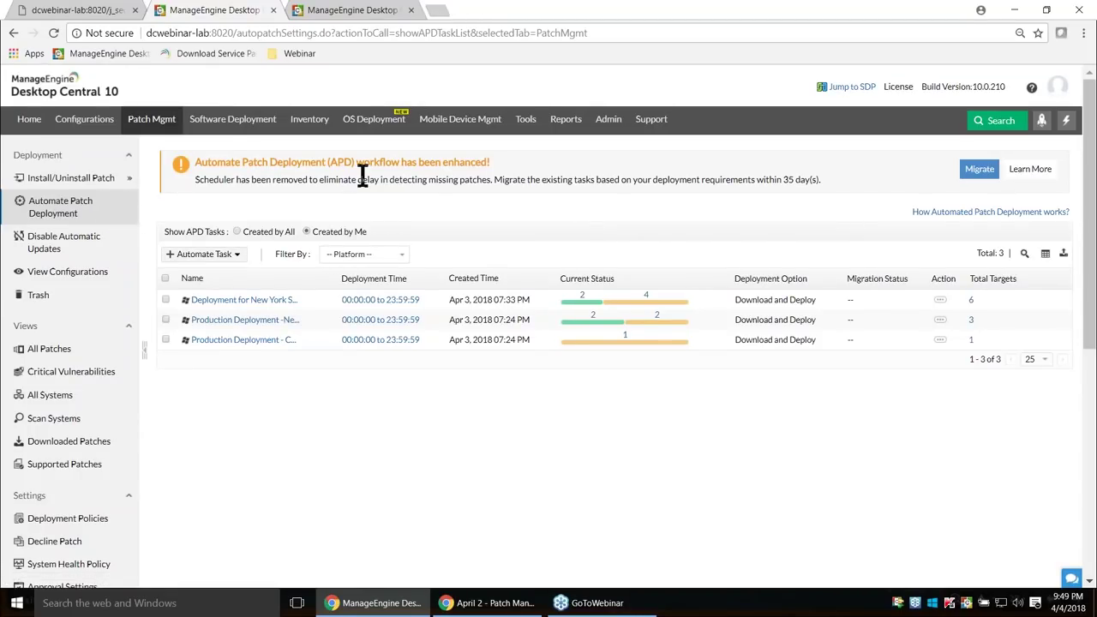
click(980, 169)
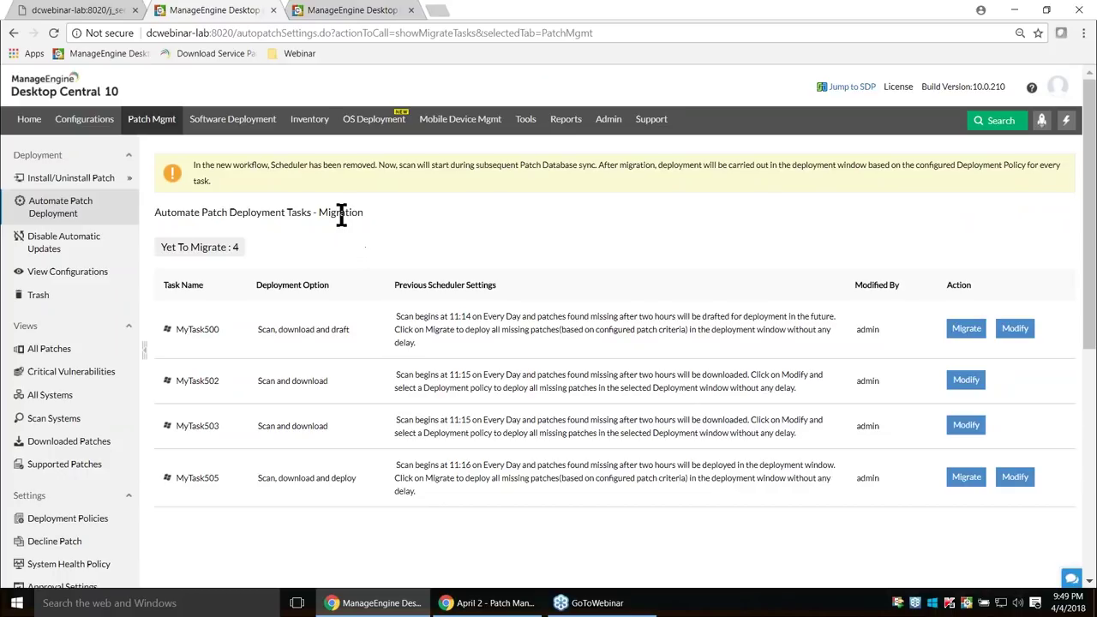
key(alt+Tab)
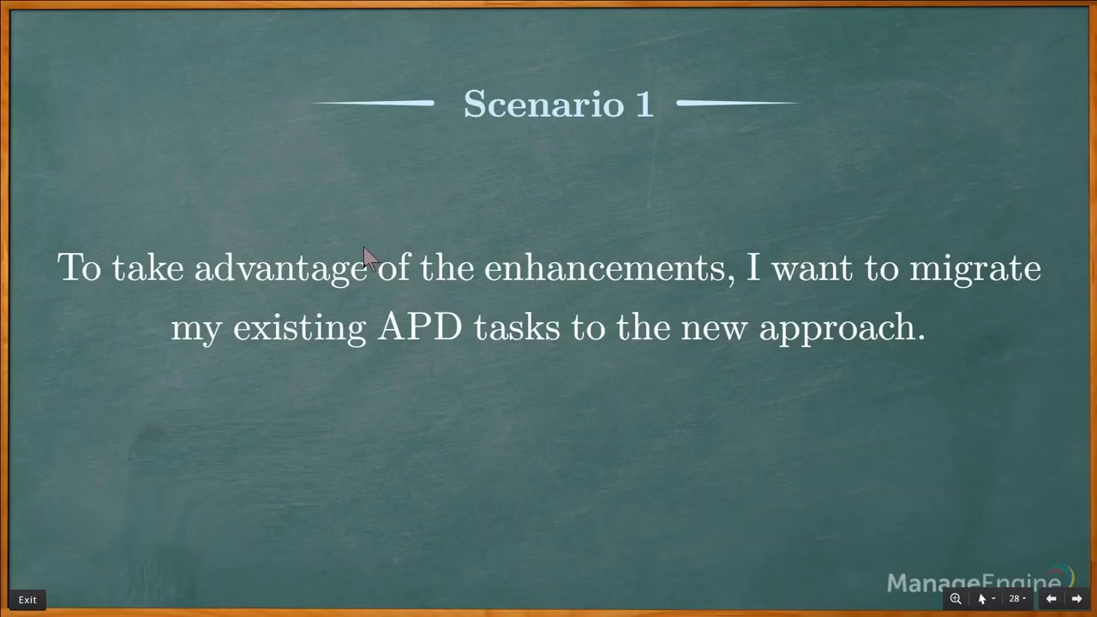
key(Right)
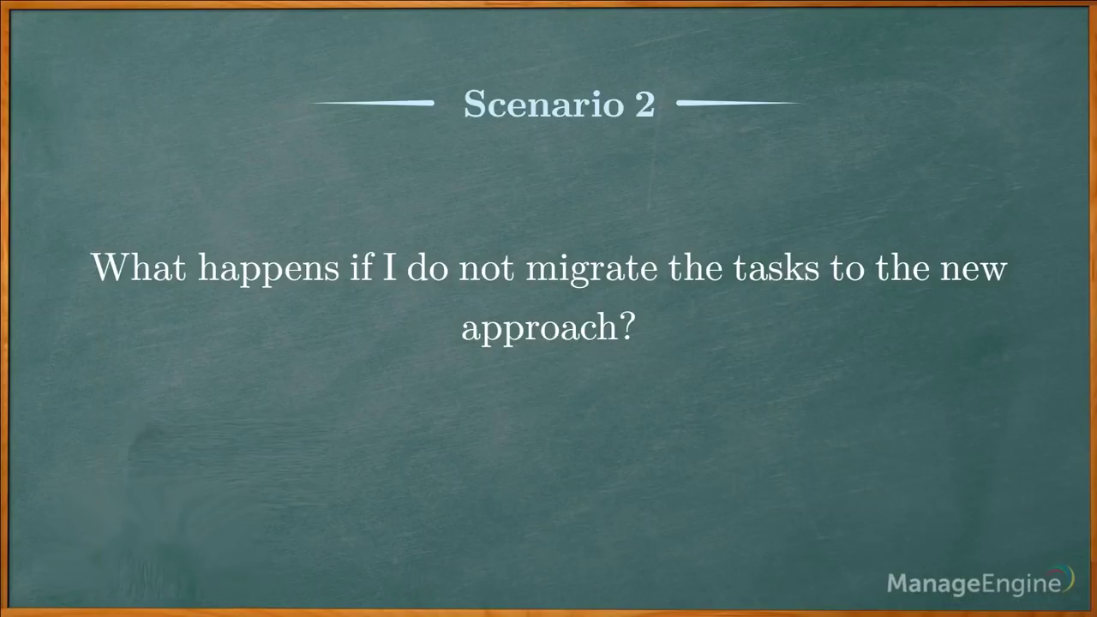
key(Right)
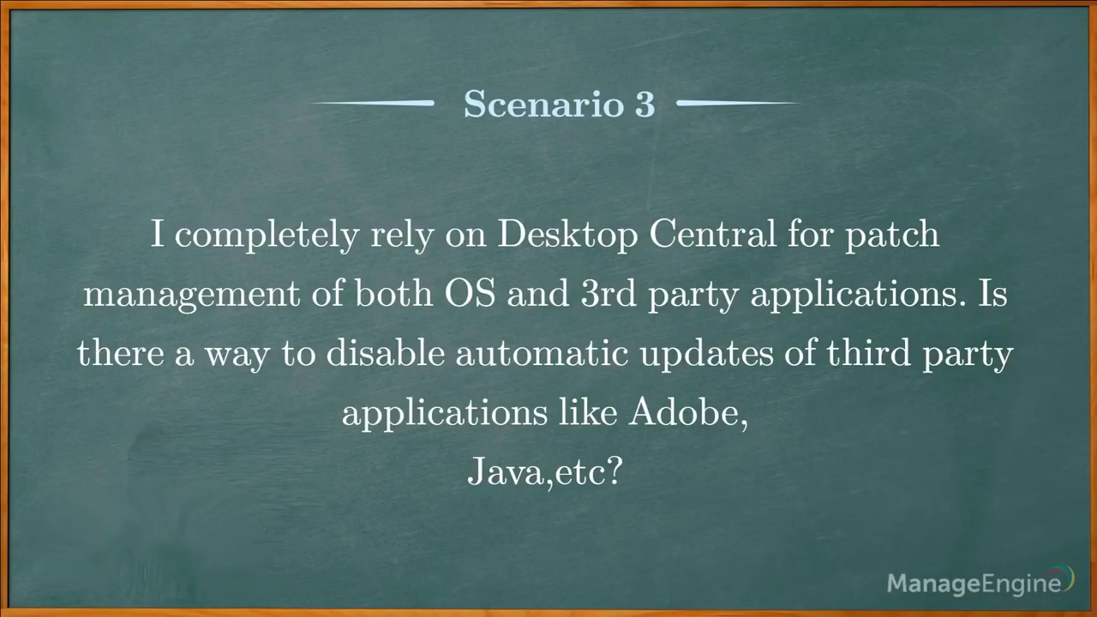
- Return to Desktop Central and review the patch management templates for disabling automatic updates of applications
key(alt+Tab)
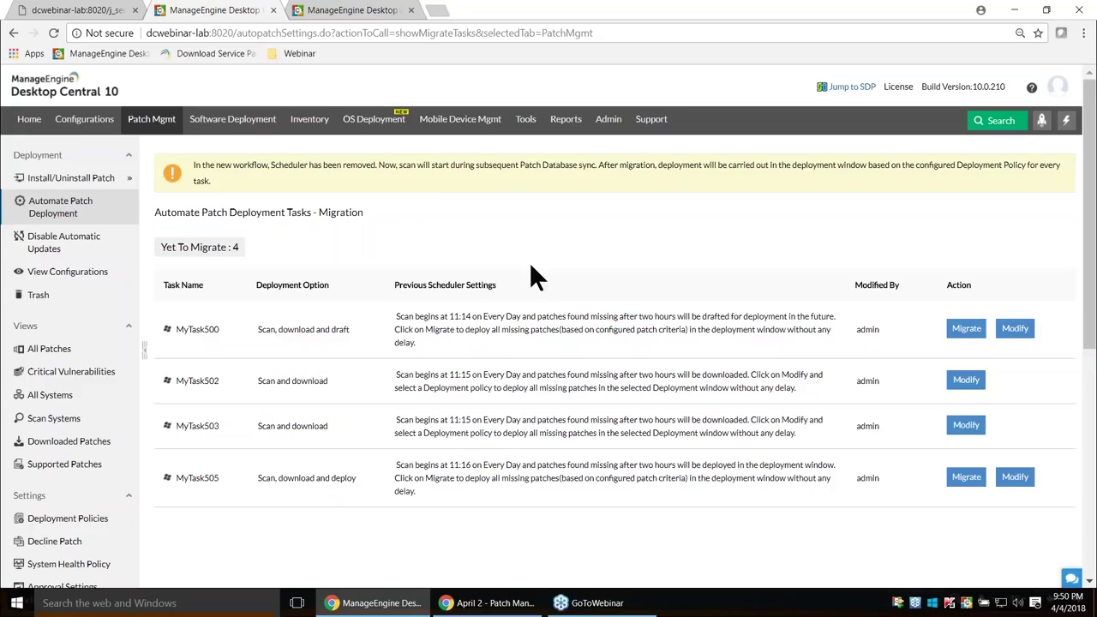
click(152, 124)
click(69, 251)
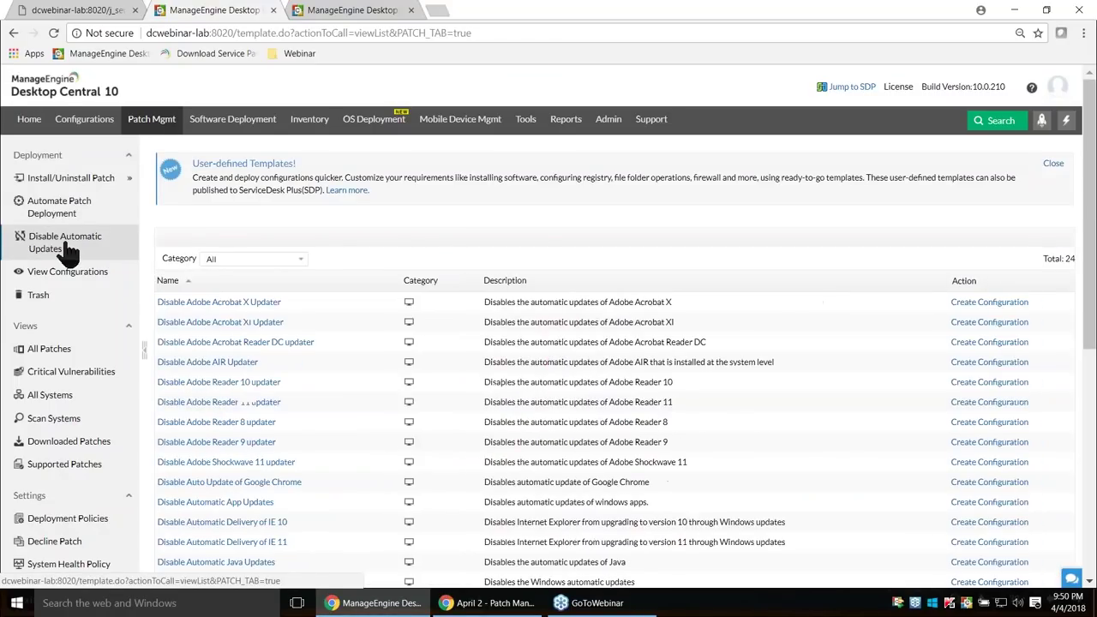
scroll(407, 307, down, 1)
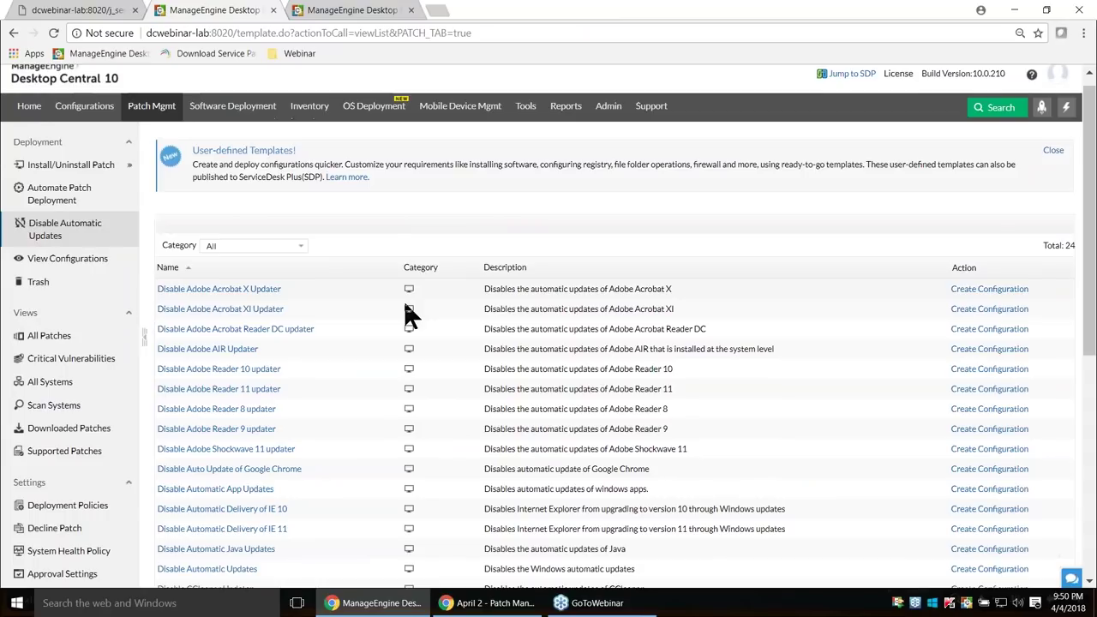
scroll(386, 283, down, 1)
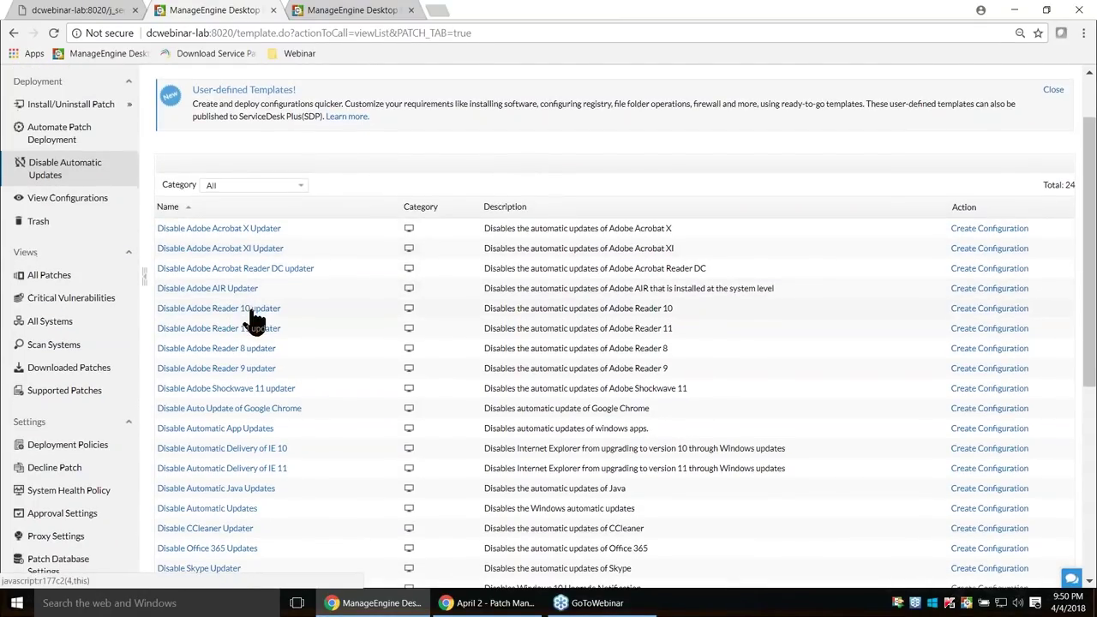
scroll(253, 317, down, 1)
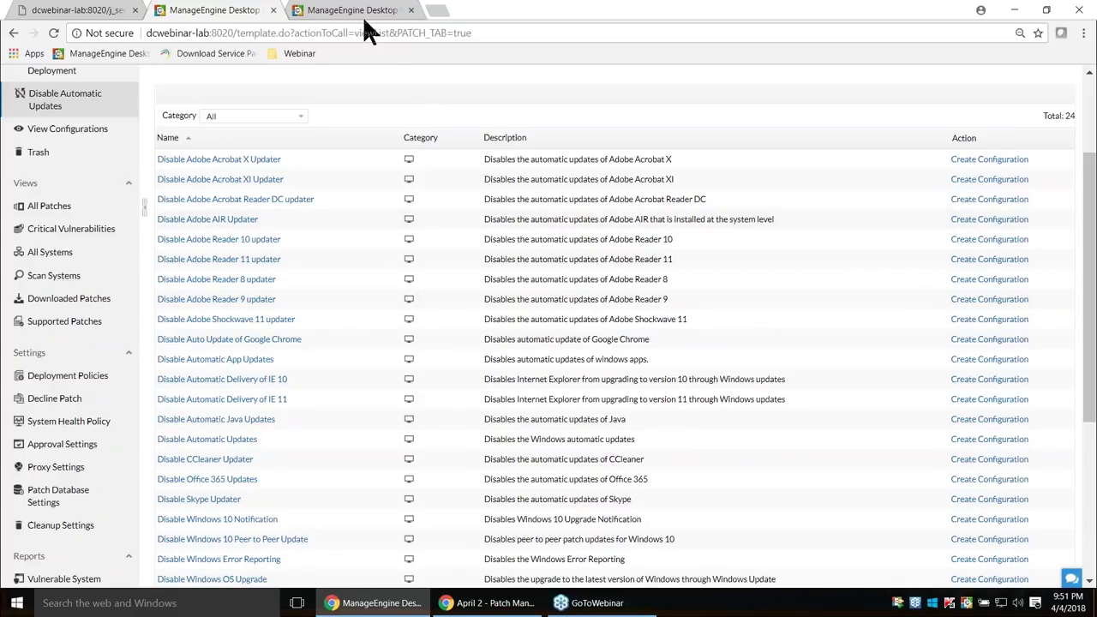
key(alt+Tab)
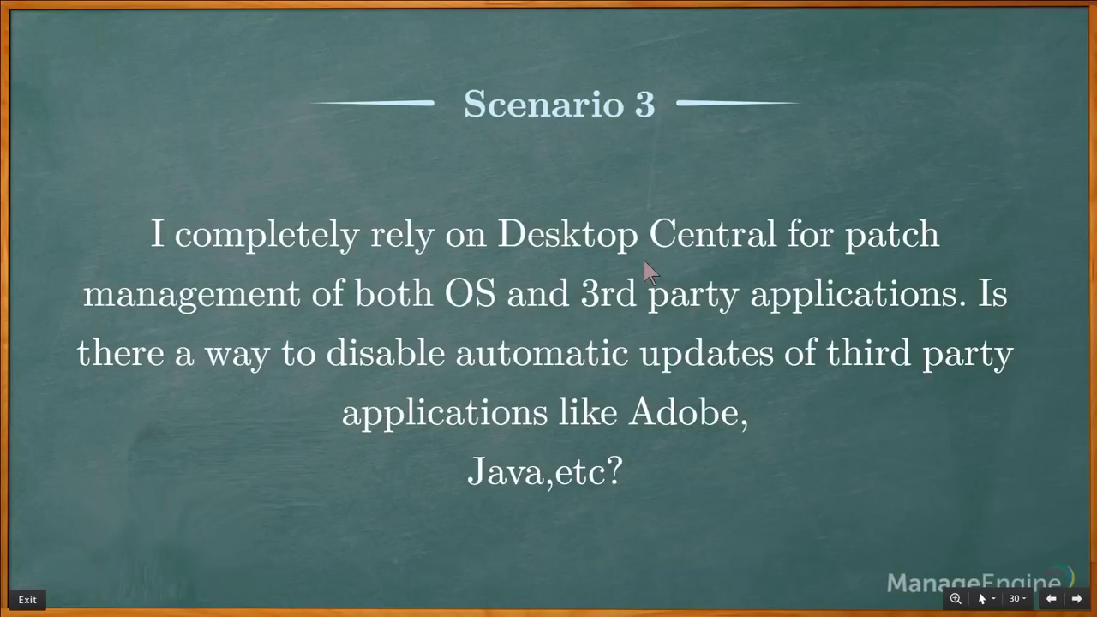
key(Right)
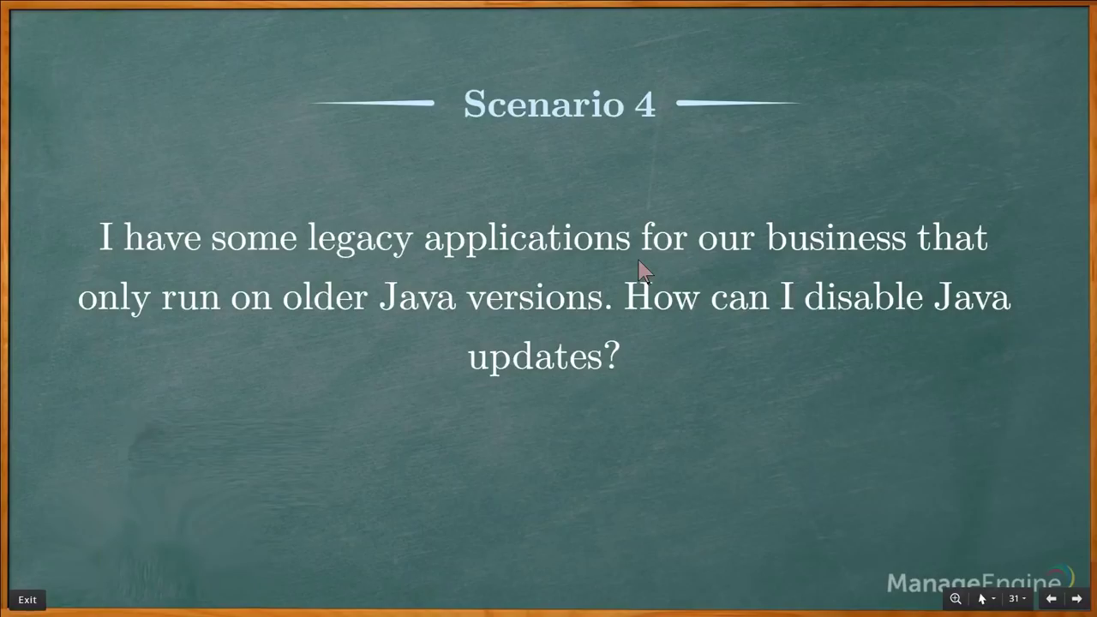
key(Right)
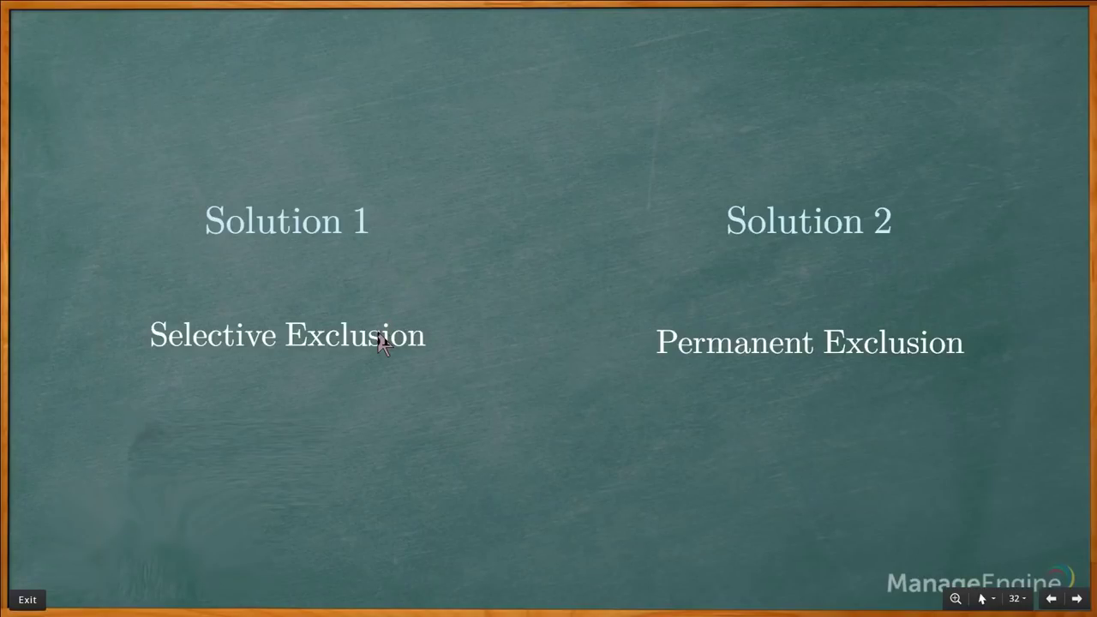
- In Desktop Central, start a new automated patch deployment task covering Microsoft security updates of Critical and Important severity
key(alt+Tab)
scroll(139, 213, up, 2)
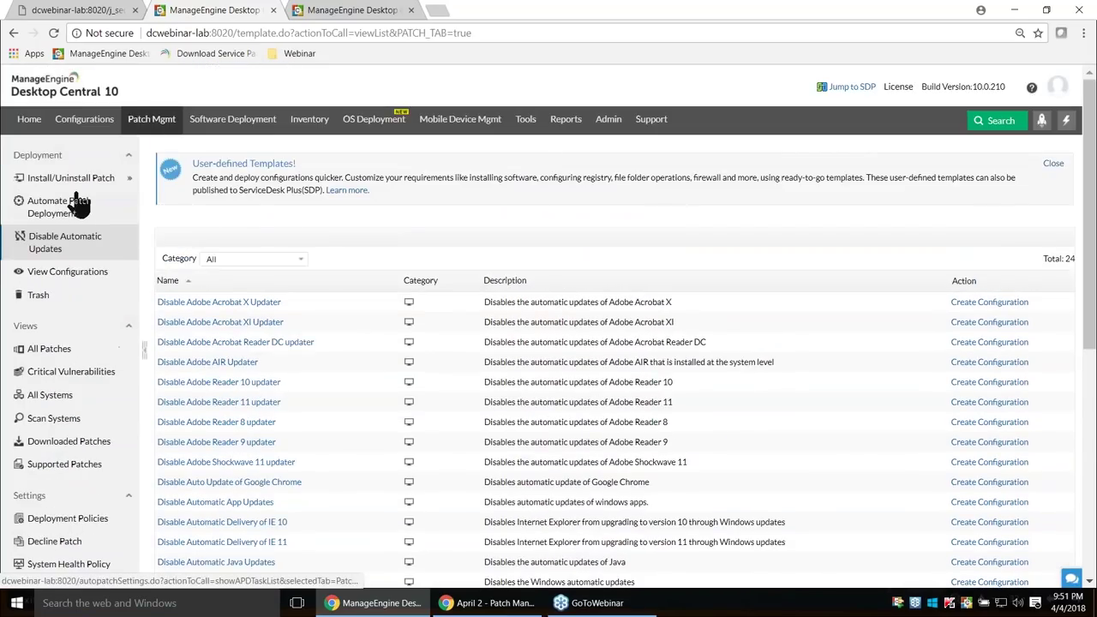
click(69, 219)
click(204, 254)
click(215, 273)
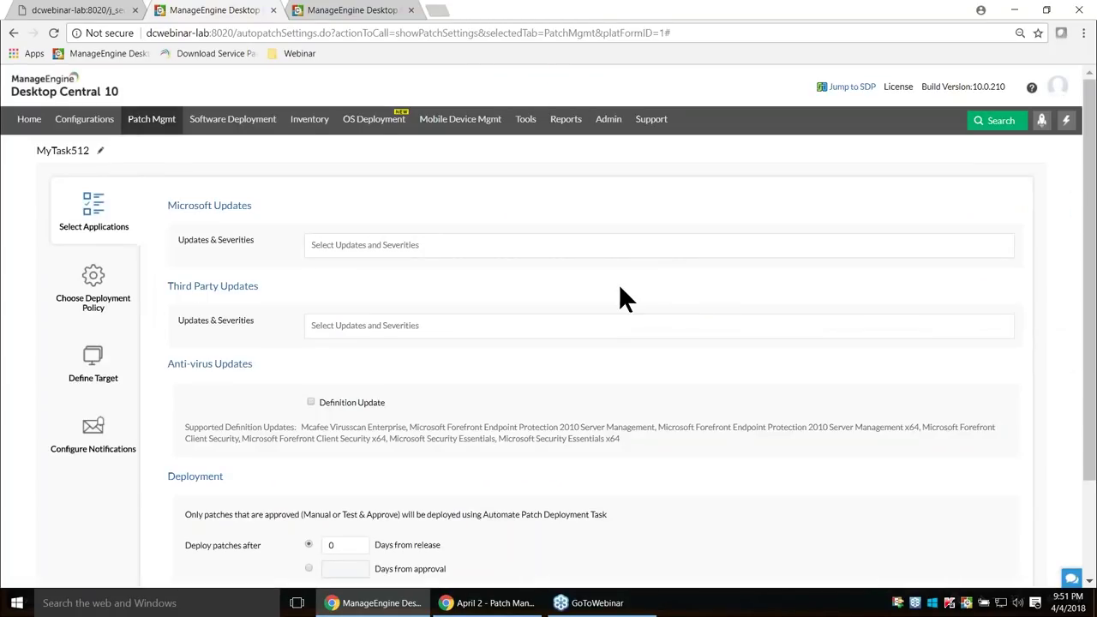
click(388, 251)
click(327, 284)
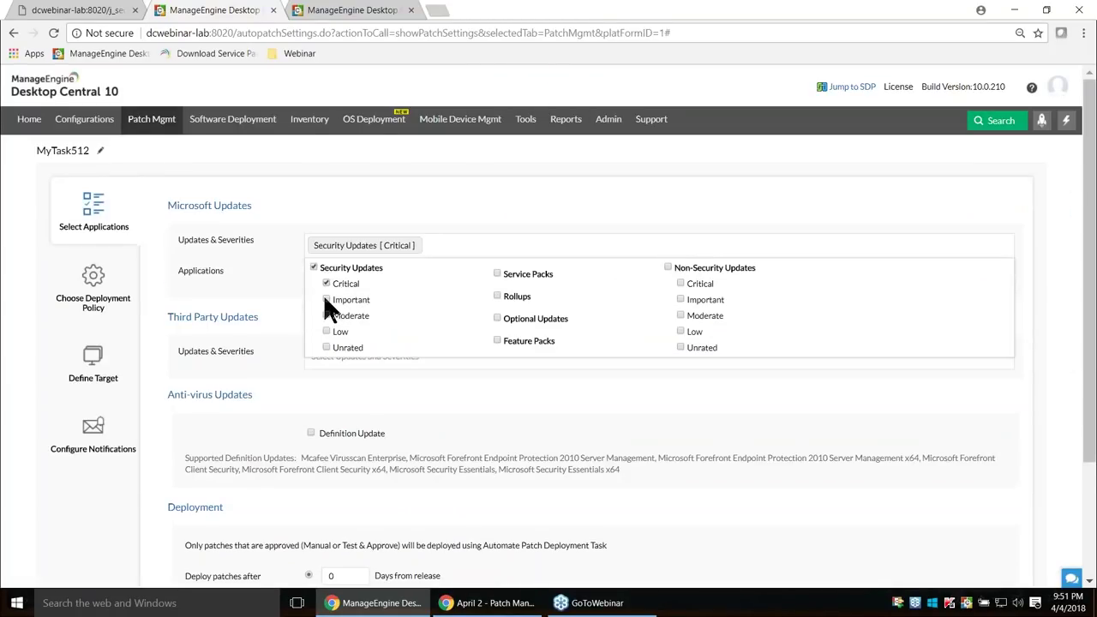
click(326, 300)
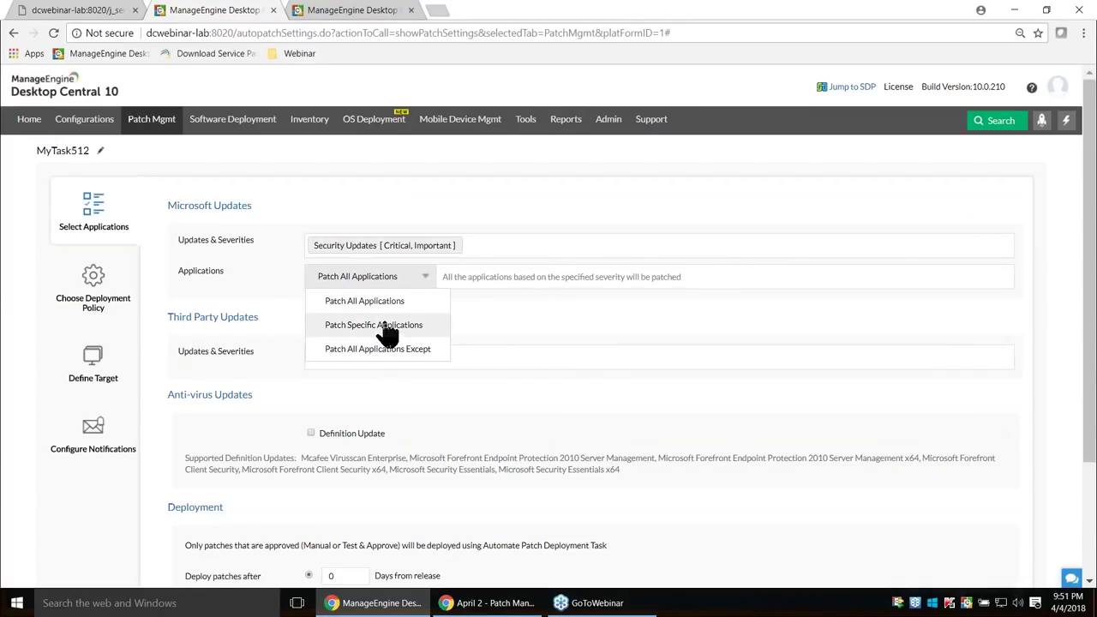
- Set the task's Microsoft updates to patch all applications except .NET Framework
click(385, 349)
text(jav)
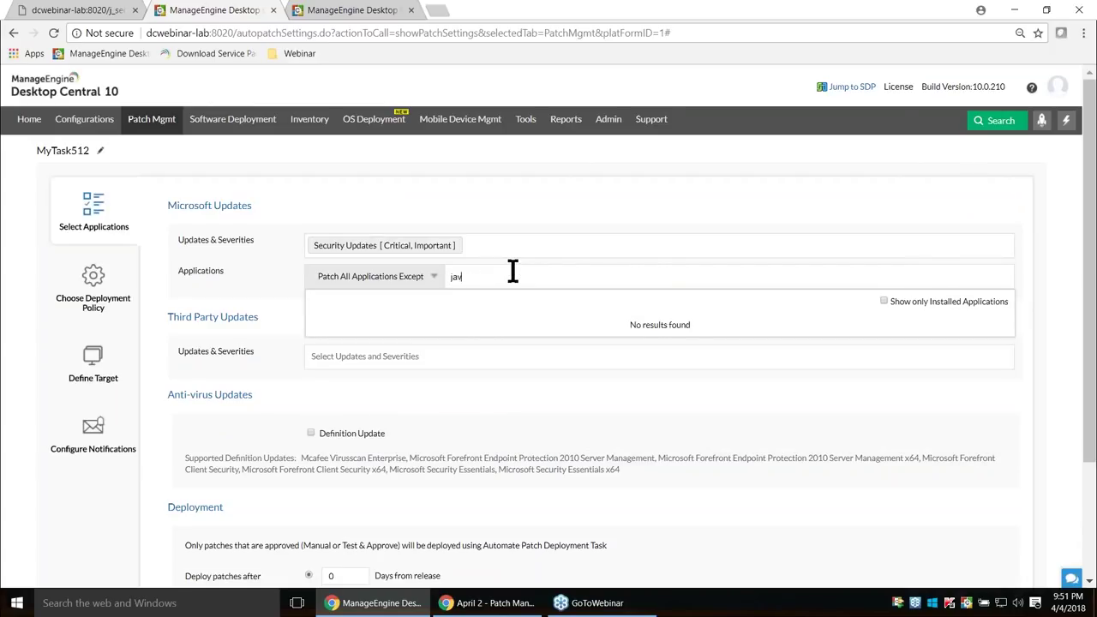
key(BackSpace)
key(BackSpace)
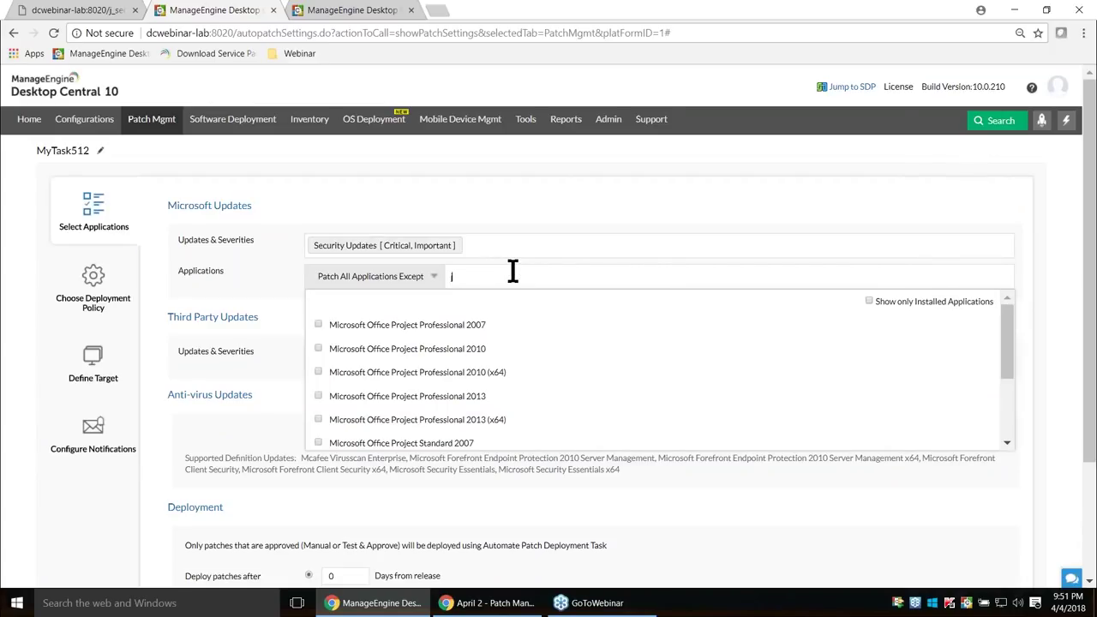
key(BackSpace)
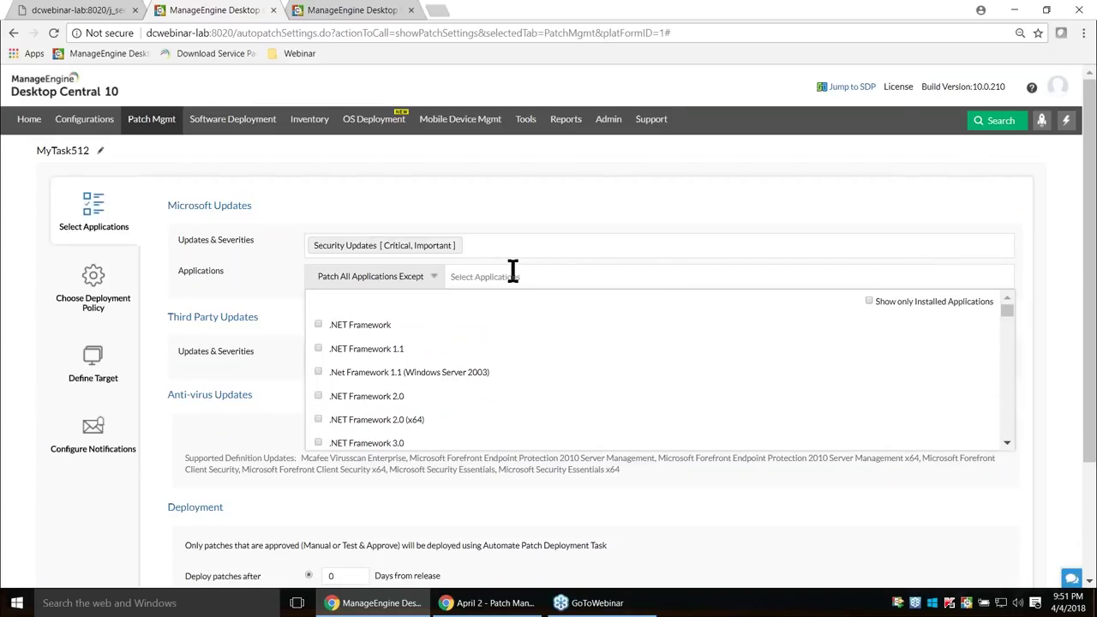
click(318, 326)
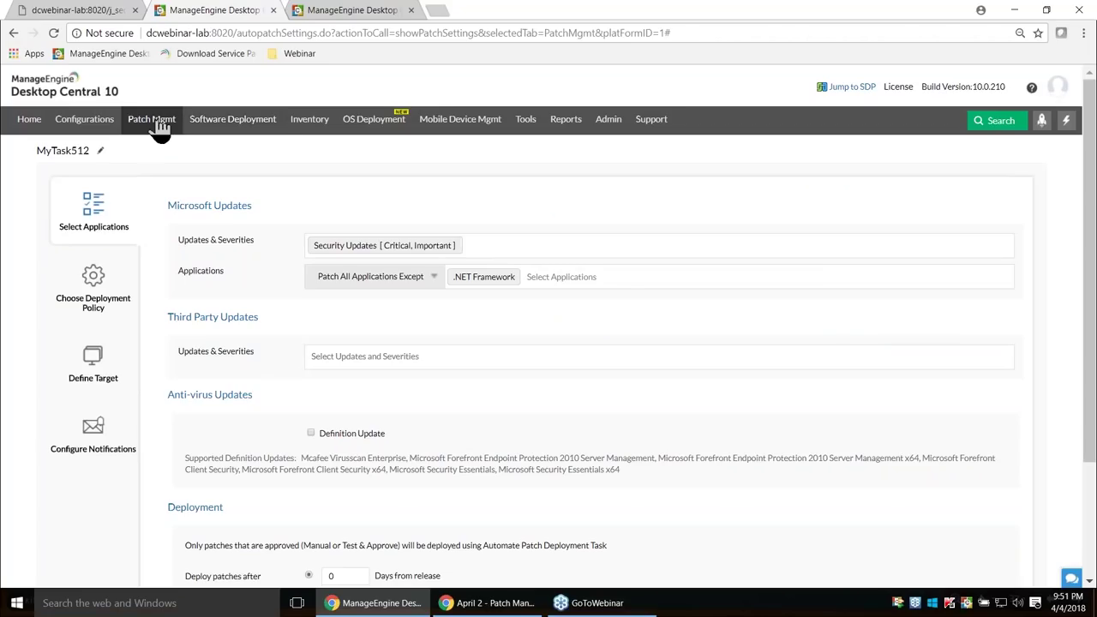
- Open the form for declining patches for a group and view the search criteria available for its application list
click(154, 120)
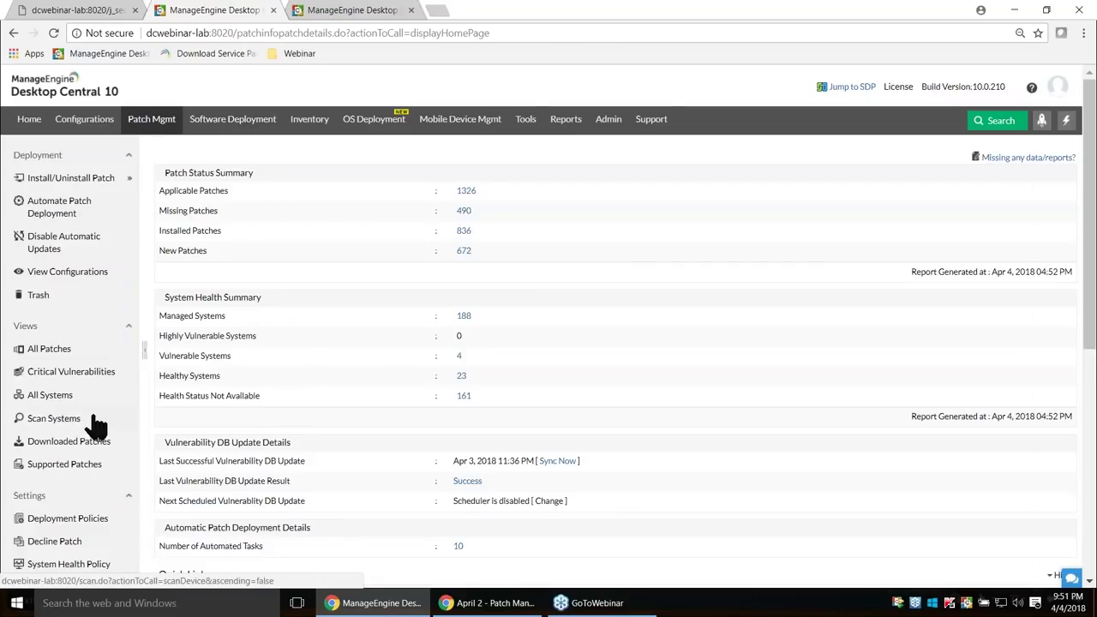
scroll(96, 425, down, 2)
click(69, 399)
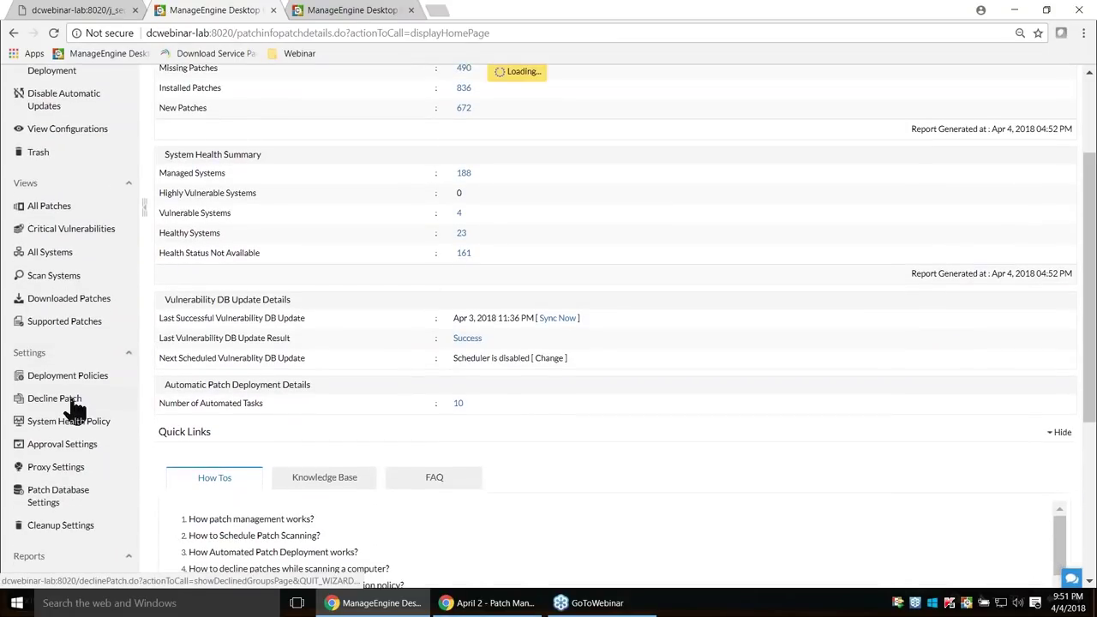
click(219, 166)
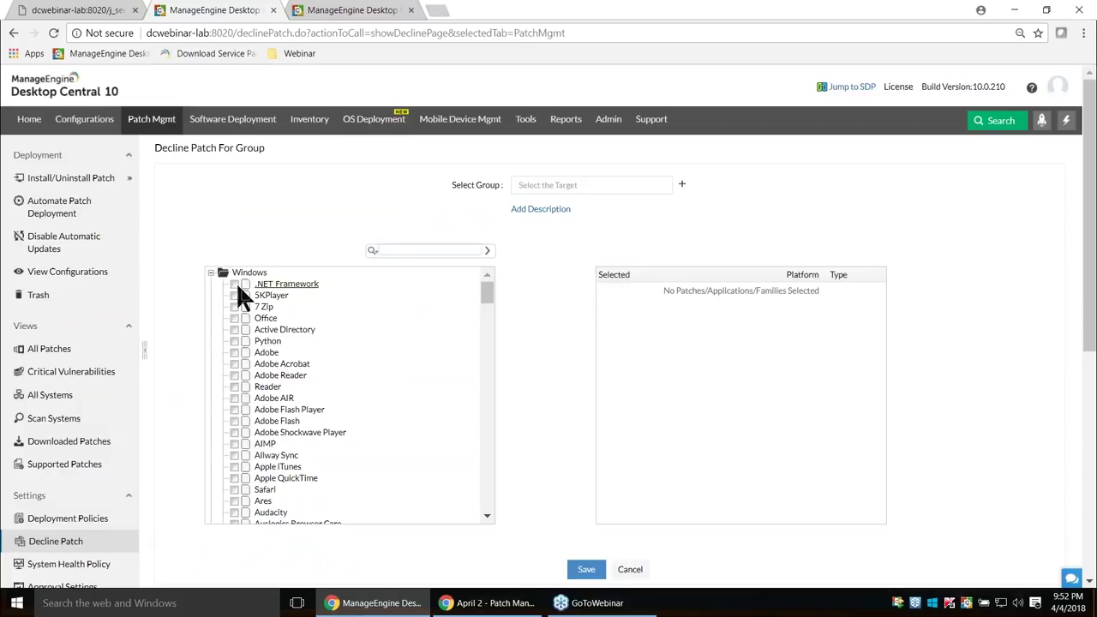
click(374, 251)
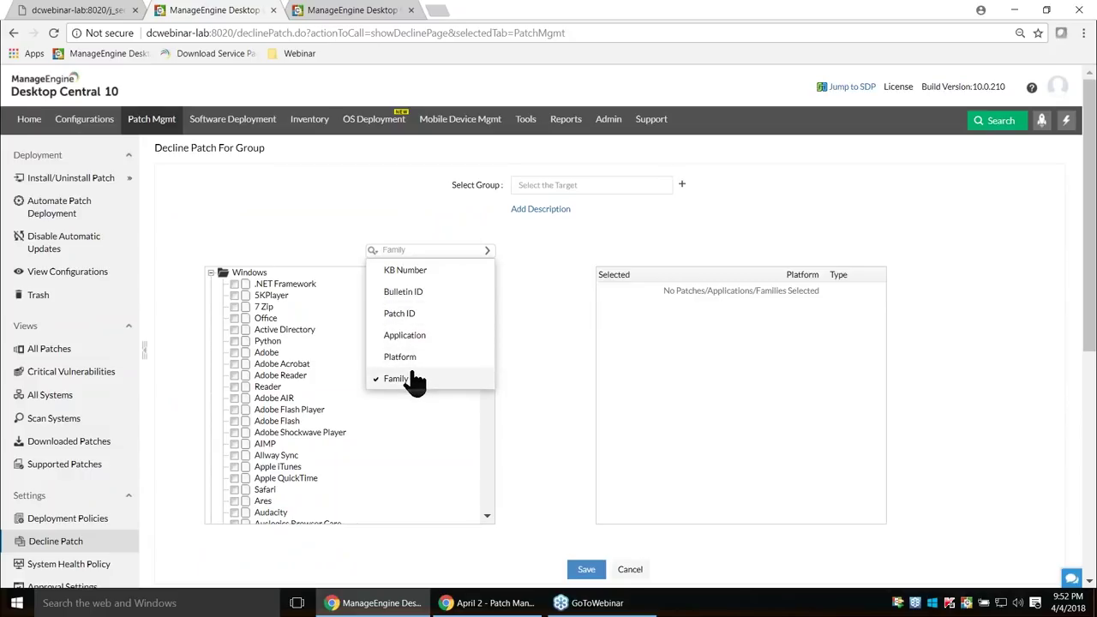
click(334, 203)
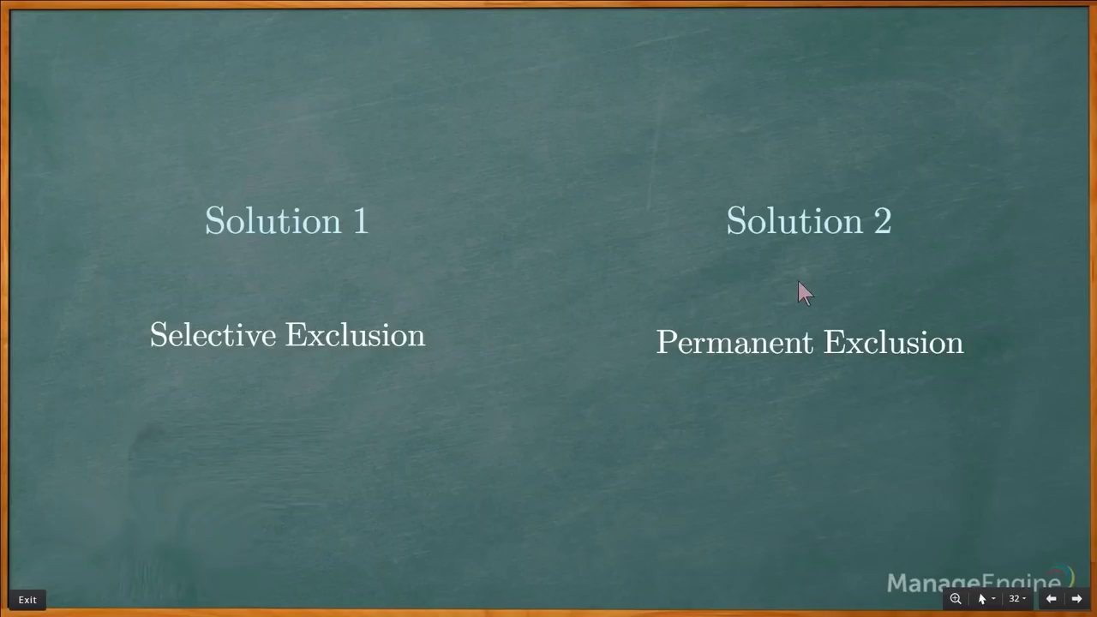
click(781, 340)
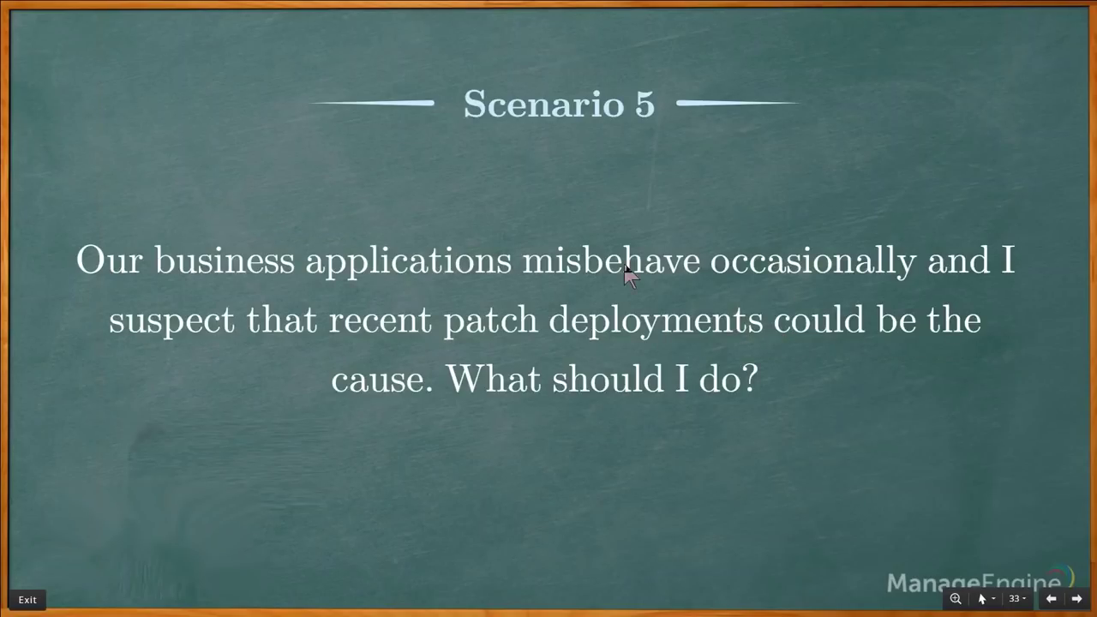